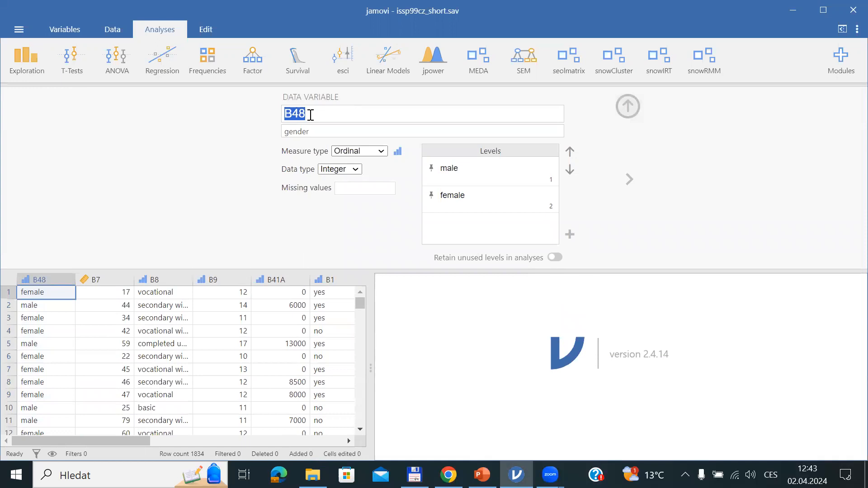
Step: Set the measure type of variable B48 (gender) to Nominal
key(Tab)
key(shift+Left)
key(shift+Left)
key(shift+Left)
key(shift+Left)
key(shift+Left)
click(360, 151)
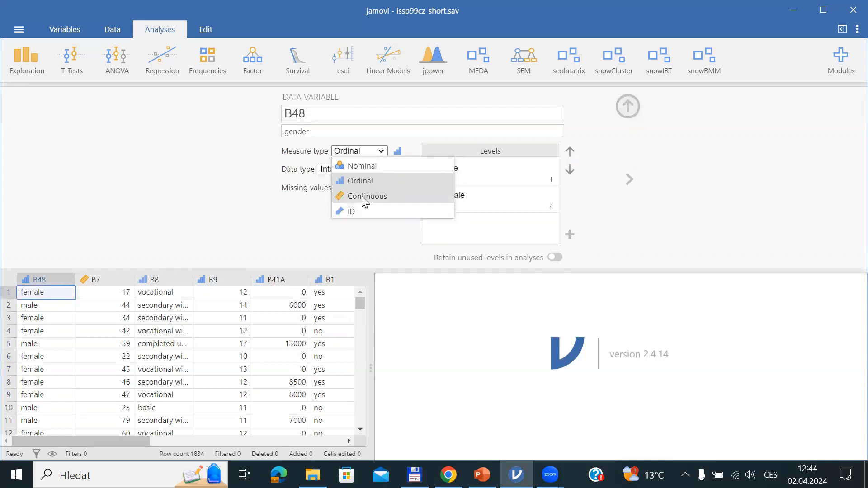
click(361, 168)
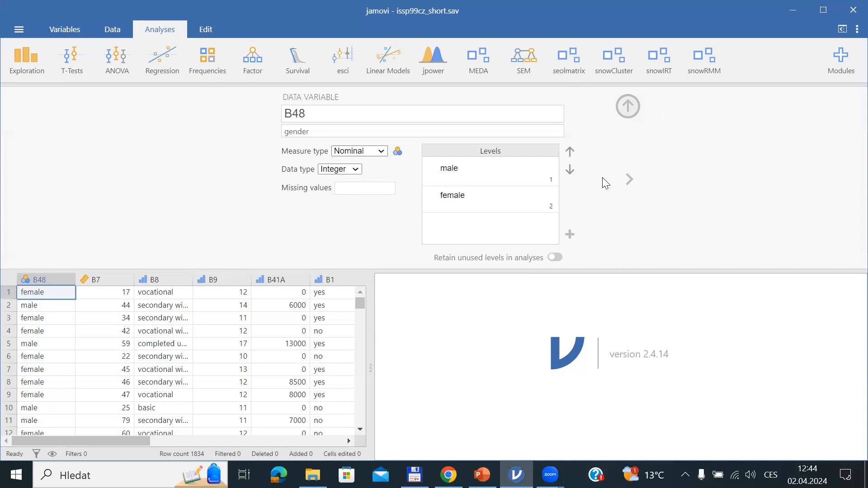
Step: Examine the male level's label and the missing-value definitions of variable B48
click(449, 168)
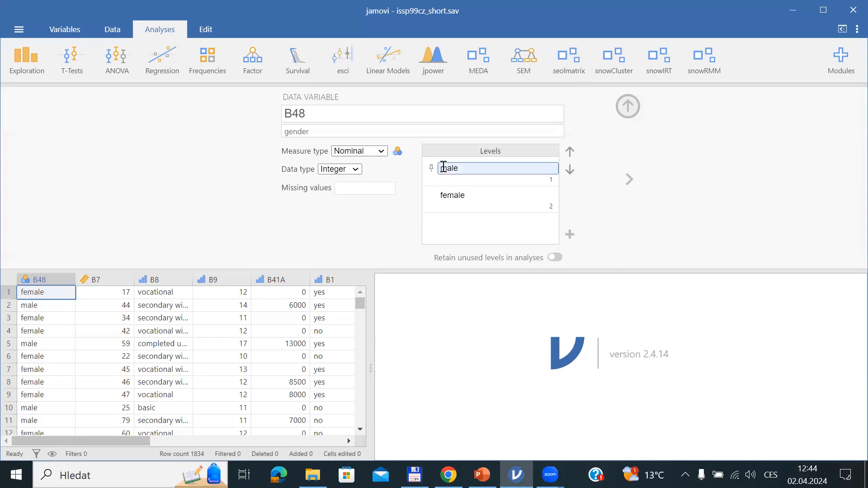
double_click(443, 168)
click(342, 187)
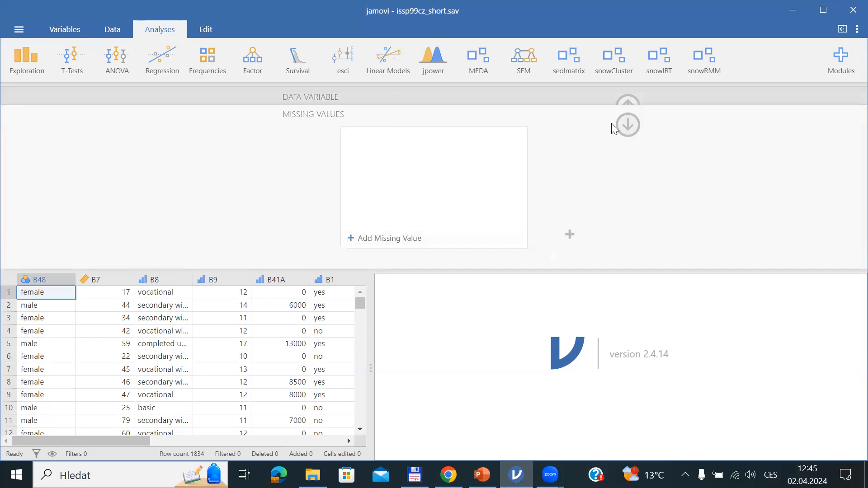
click(628, 125)
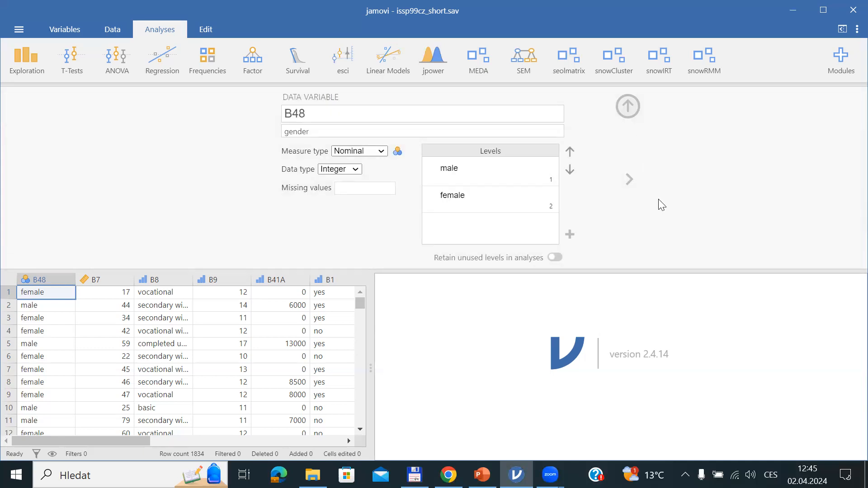
Step: Look through the properties of variables B48 to B9, ending on B8, and close the variable editor
click(628, 180)
click(628, 180)
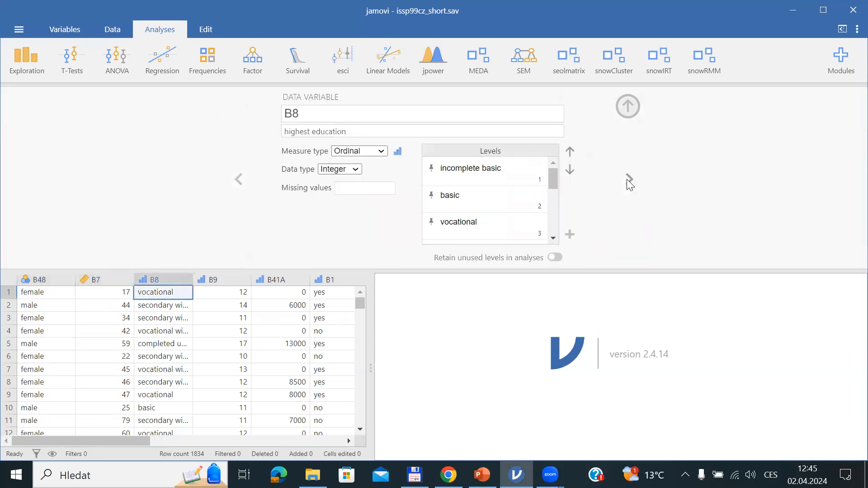
click(628, 180)
click(240, 179)
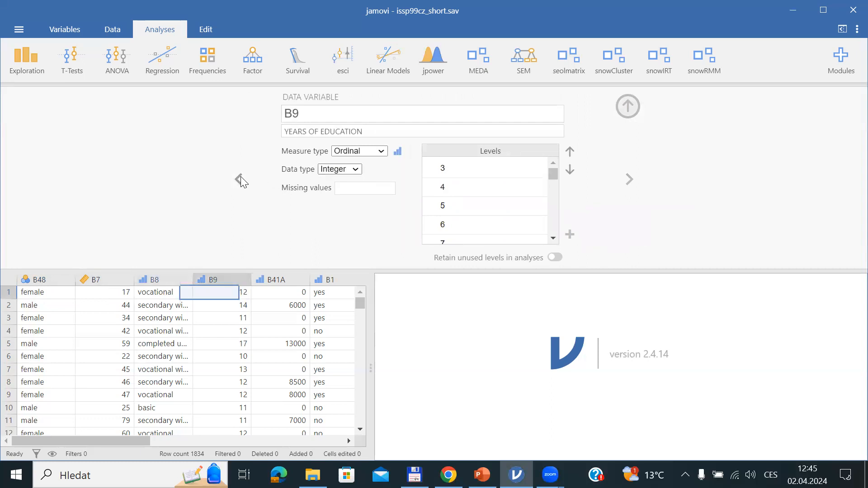
click(240, 179)
click(241, 179)
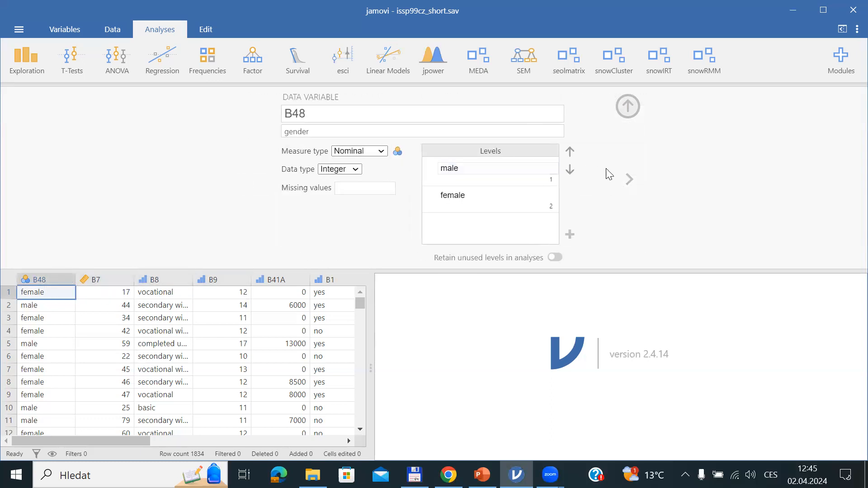
click(629, 179)
click(629, 178)
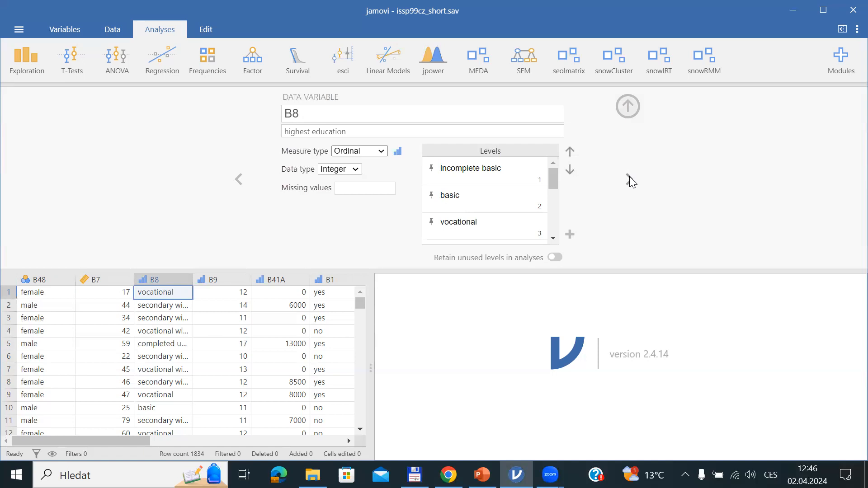
click(629, 108)
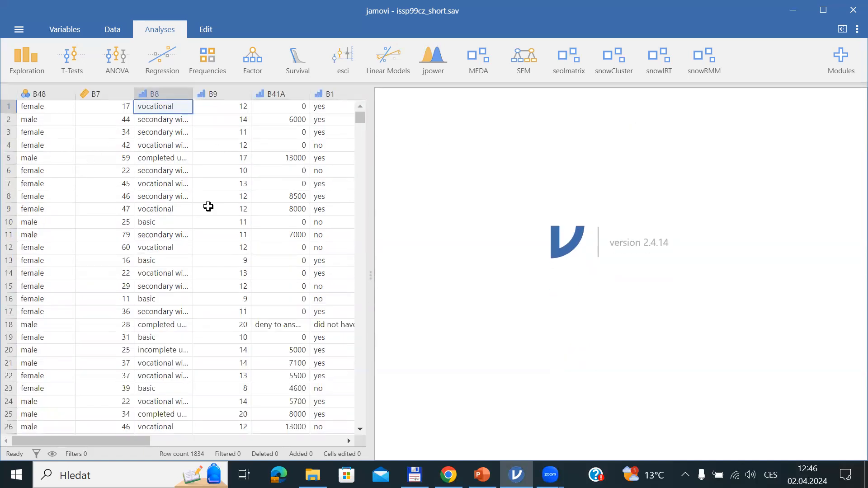
Step: Review the slide on first steps in PowerPoint and return to jamovi
key(alt+Tab)
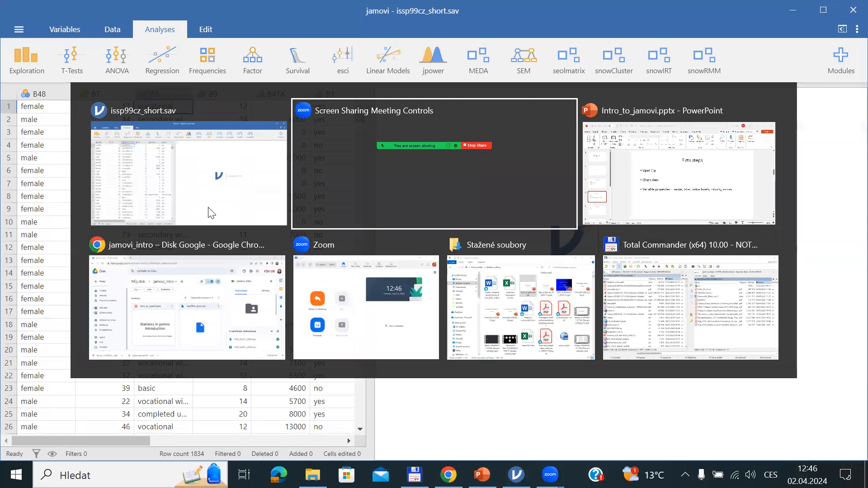
key(alt+Tab)
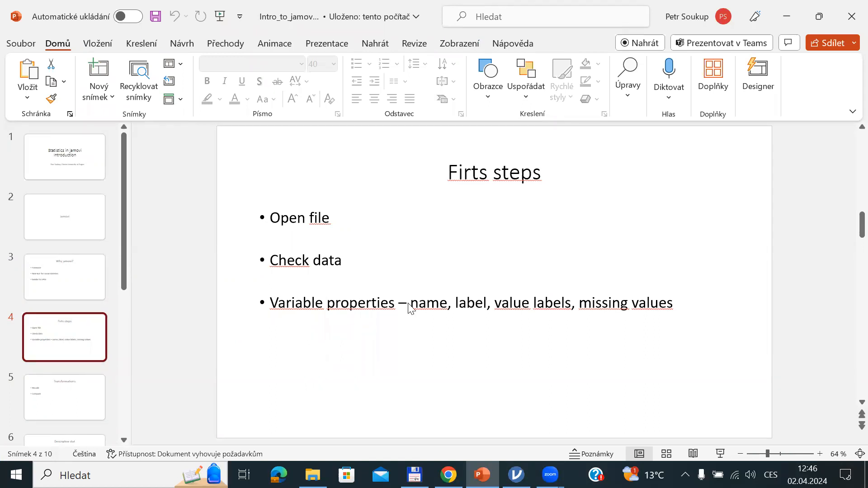
key(alt+Tab)
Step: Reopen the properties of B48 to check its name and label, and close the variable editor
double_click(40, 93)
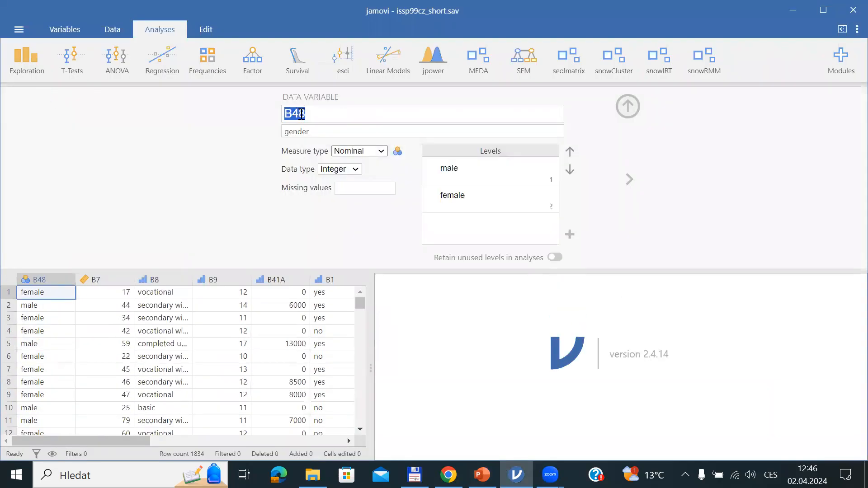
drag(289, 134, 324, 132)
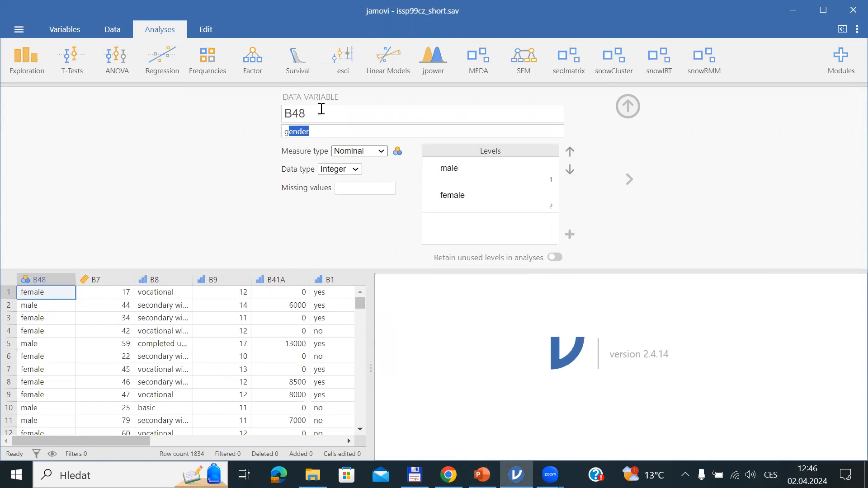
click(319, 111)
click(316, 131)
click(627, 107)
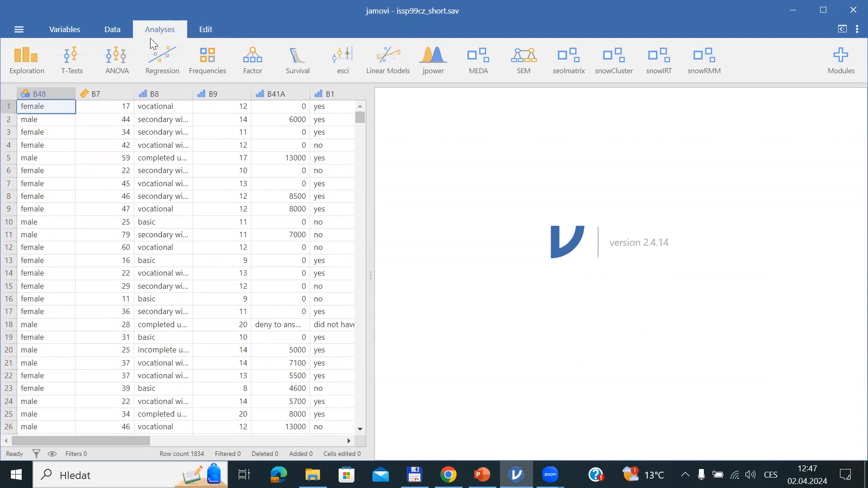
Step: Run a Descriptives analysis on variable B48 with frequency tables included
click(25, 61)
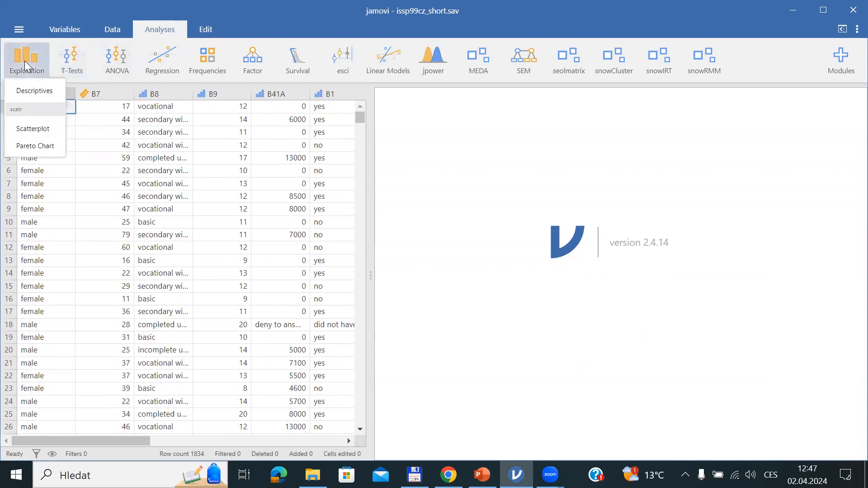
click(33, 96)
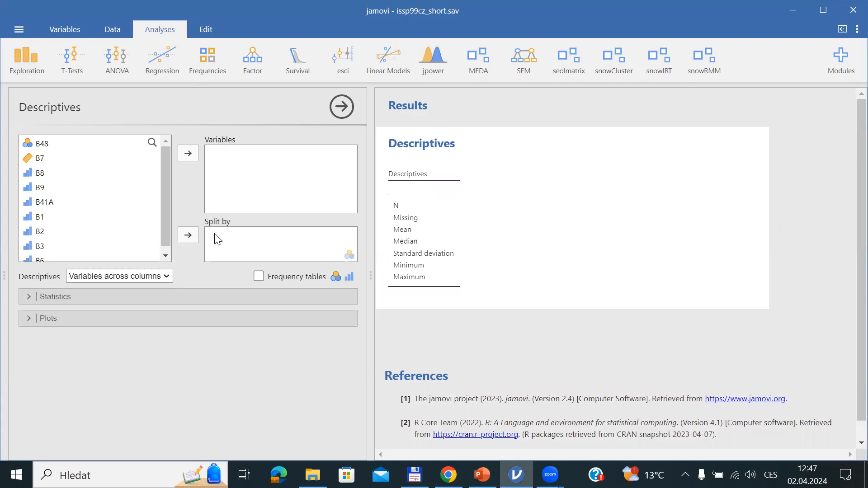
click(34, 143)
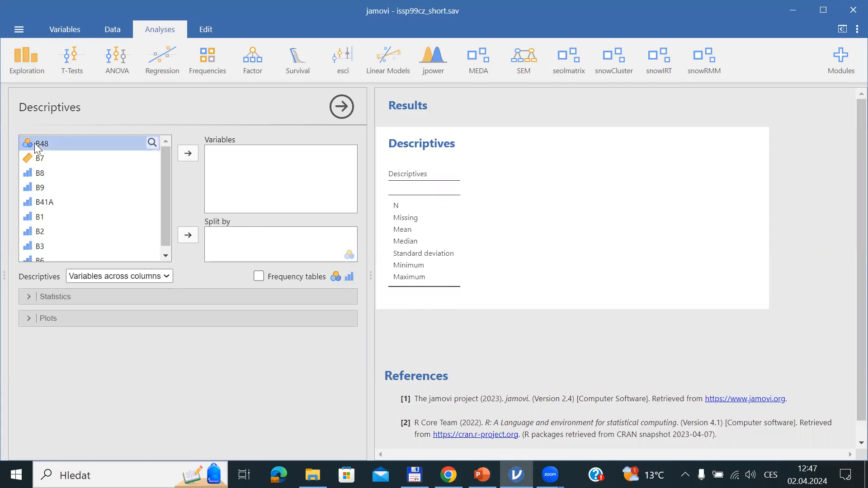
click(188, 153)
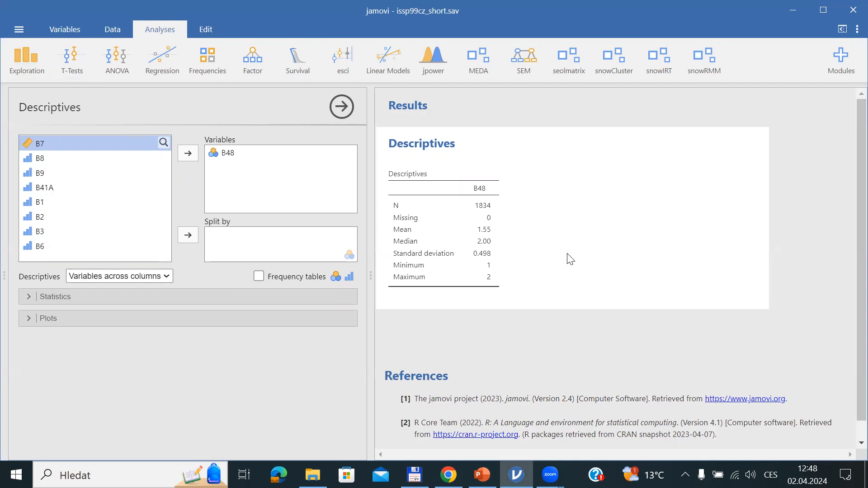
click(259, 277)
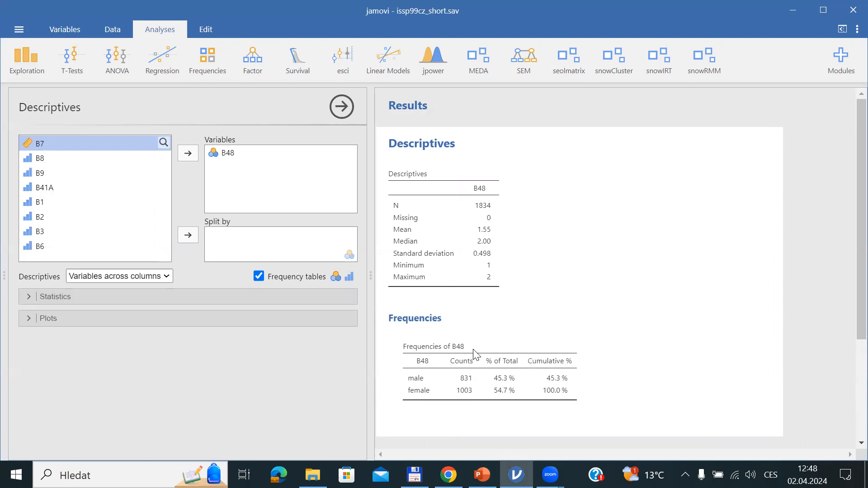
Step: Show the Transformations slide in PowerPoint and return to jamovi
key(alt+Tab)
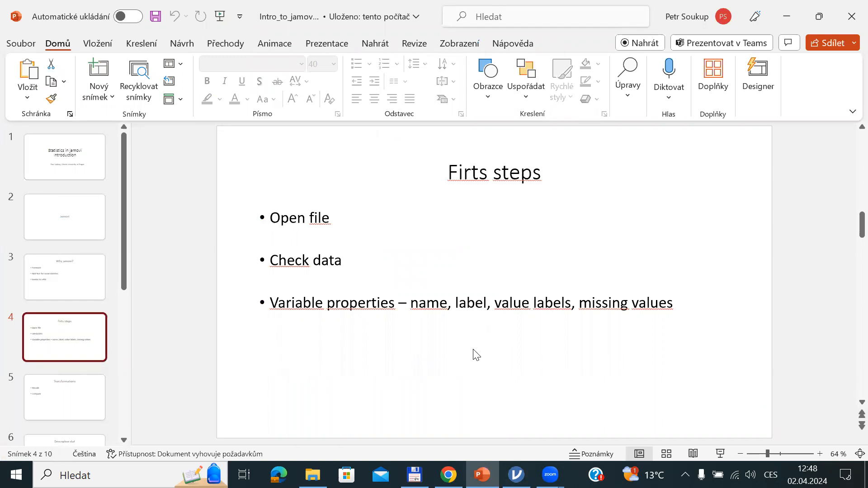
click(95, 411)
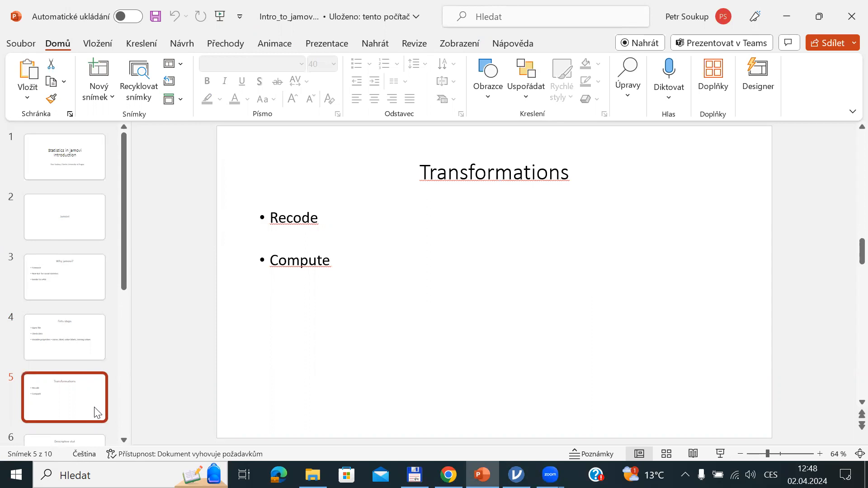
key(alt+Tab)
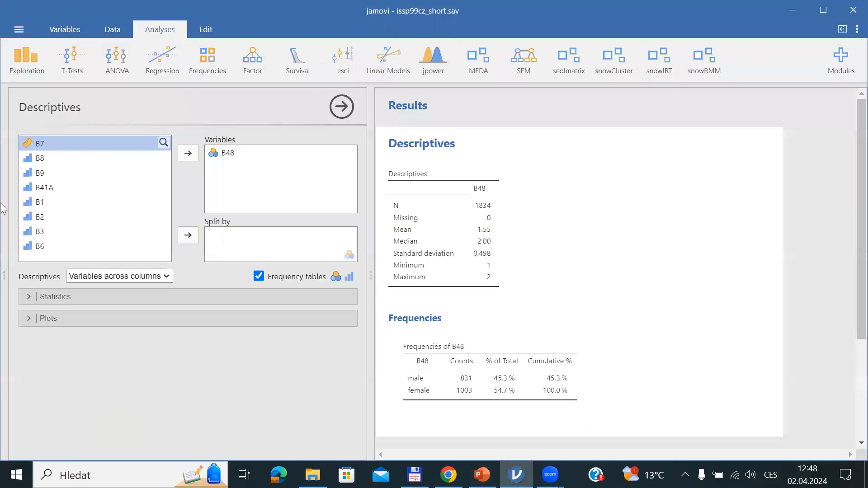
Step: Return to the data view and examine the name, label and measure type of variable B7
click(107, 34)
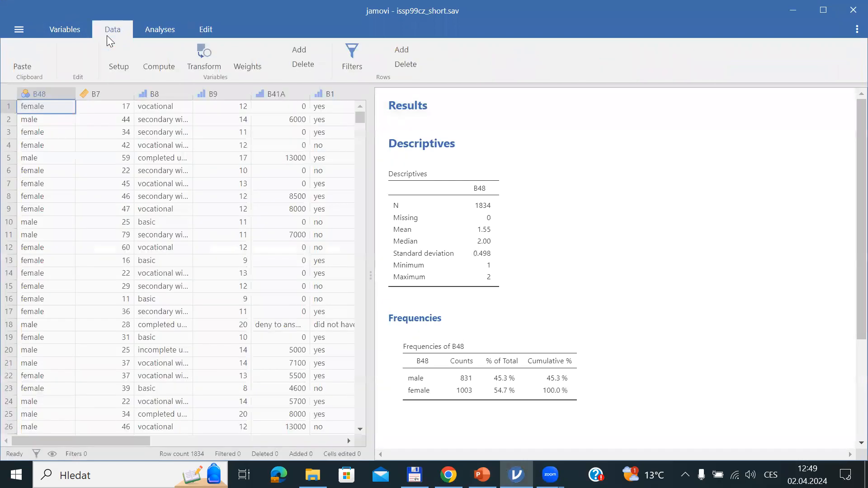
mouse_move(317, 463)
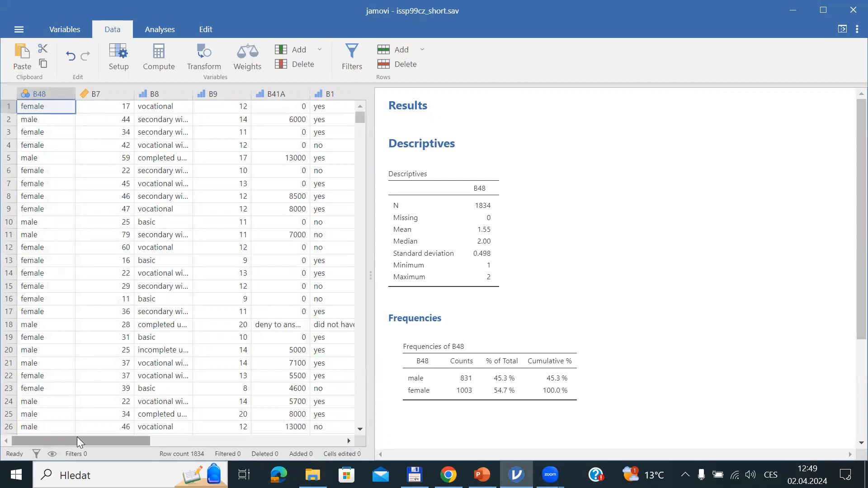
click(111, 92)
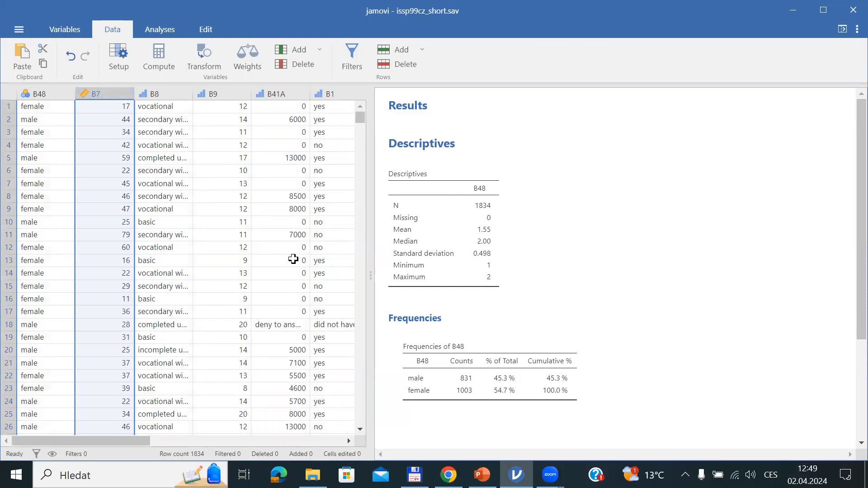
double_click(107, 93)
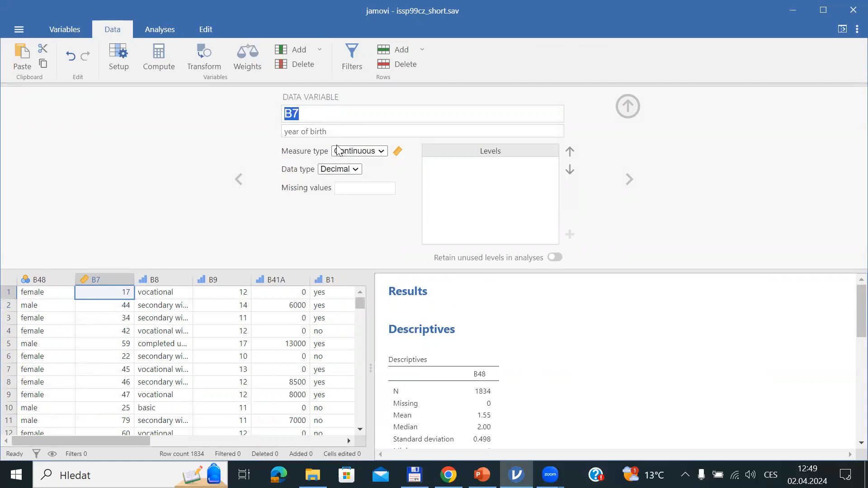
click(625, 114)
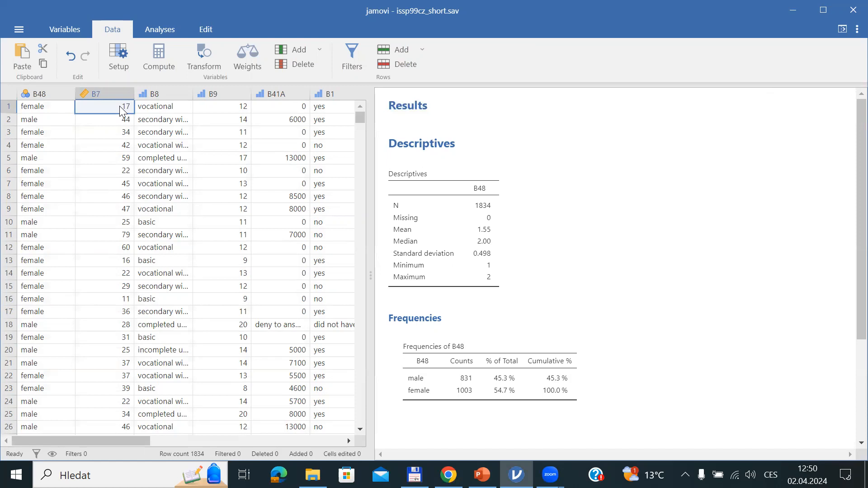
Step: Add a computed variable named AGE directly after variable B7
click(113, 93)
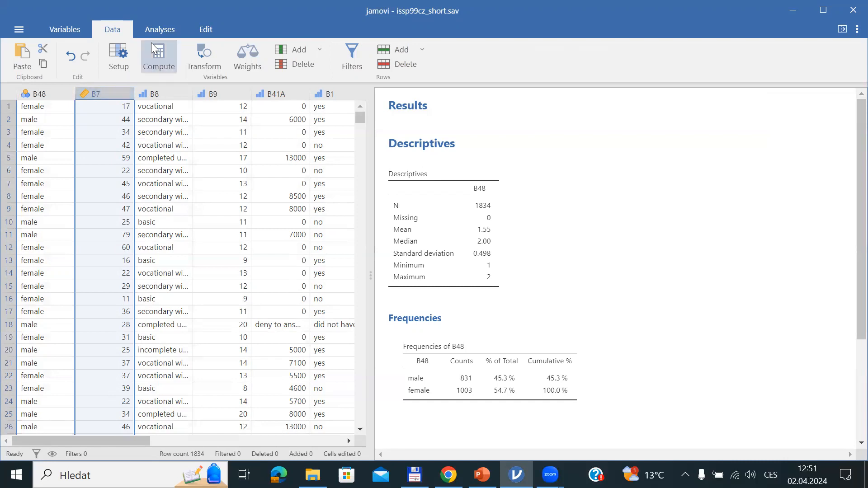
click(156, 29)
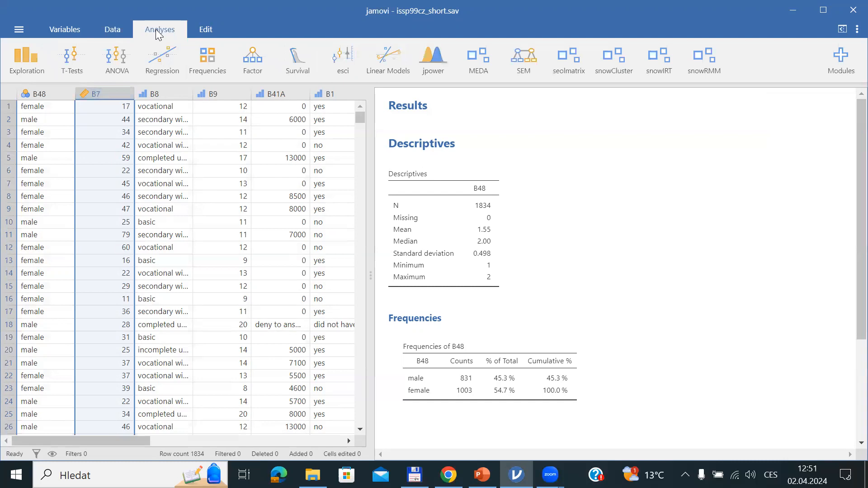
click(116, 29)
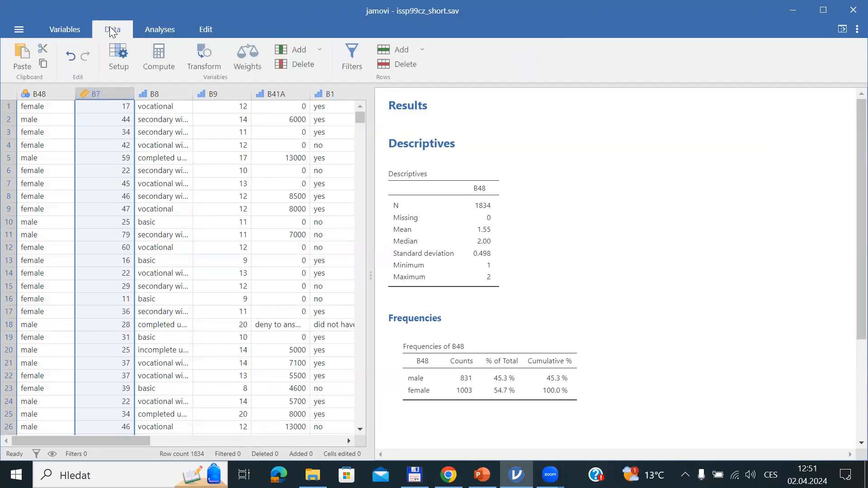
click(167, 57)
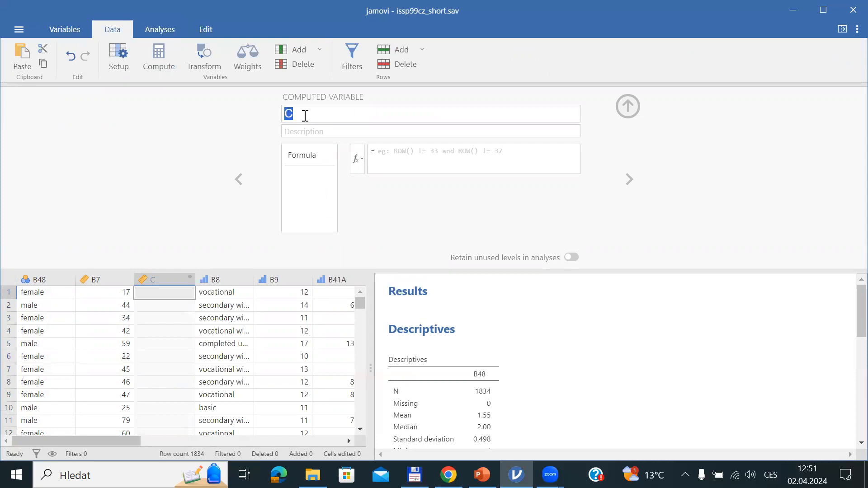
key(BackSpace)
text(age)
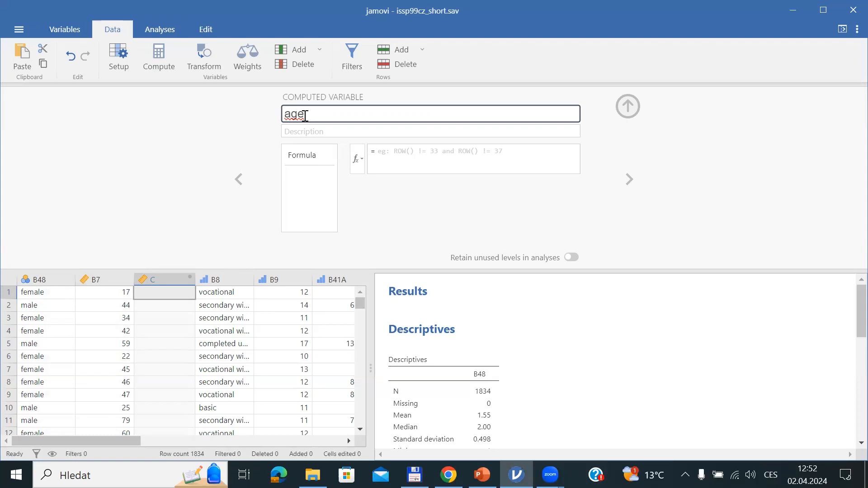
double_click(304, 117)
text(AGE)
click(308, 131)
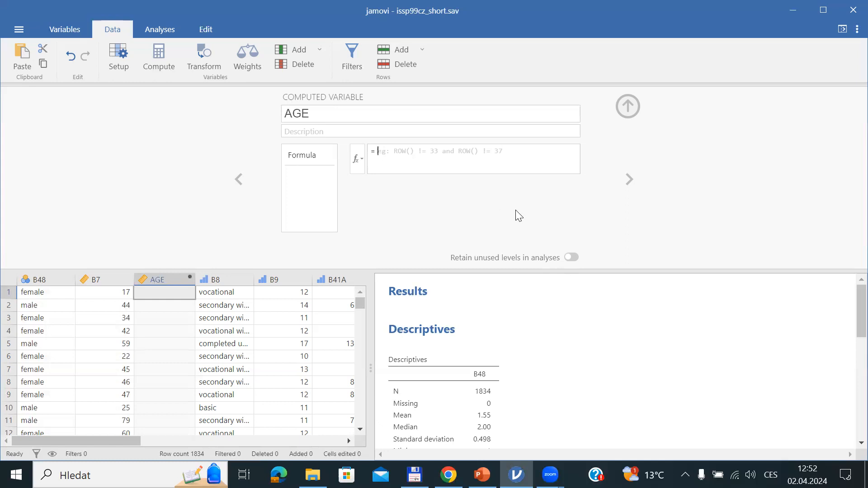
Step: Define the computed variable AGE with the formula 99-B7
text(99)
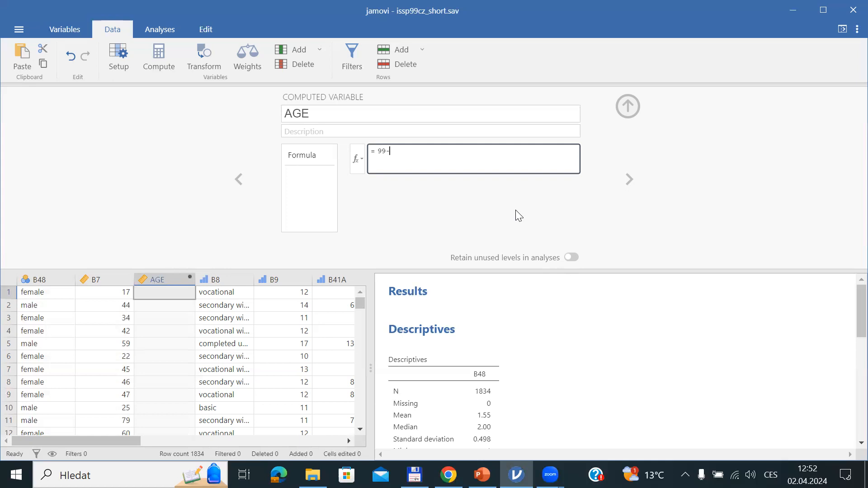
text(-B7)
key(Return)
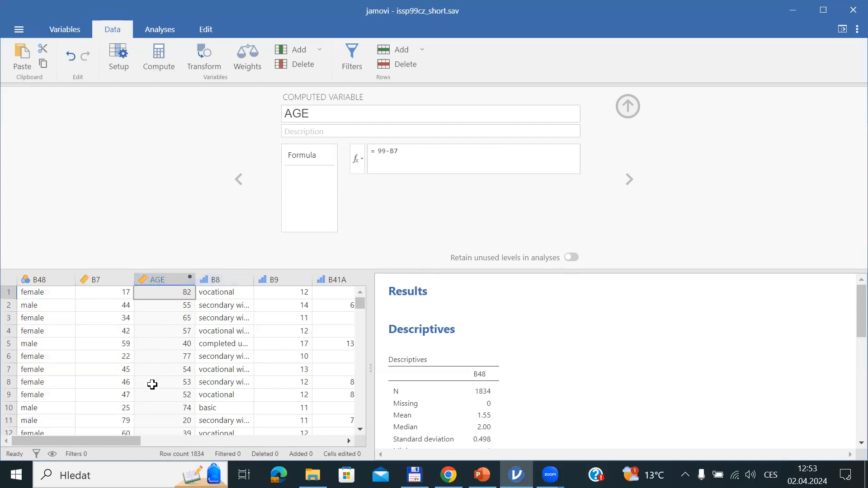
Step: Compare the B7 and AGE values in the first rows and review the AGE variable's computed-variable marker and formula
click(113, 293)
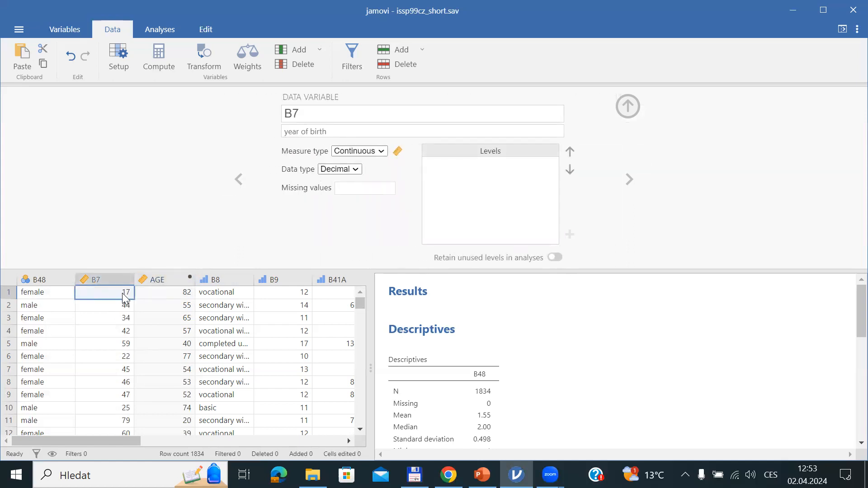
click(158, 293)
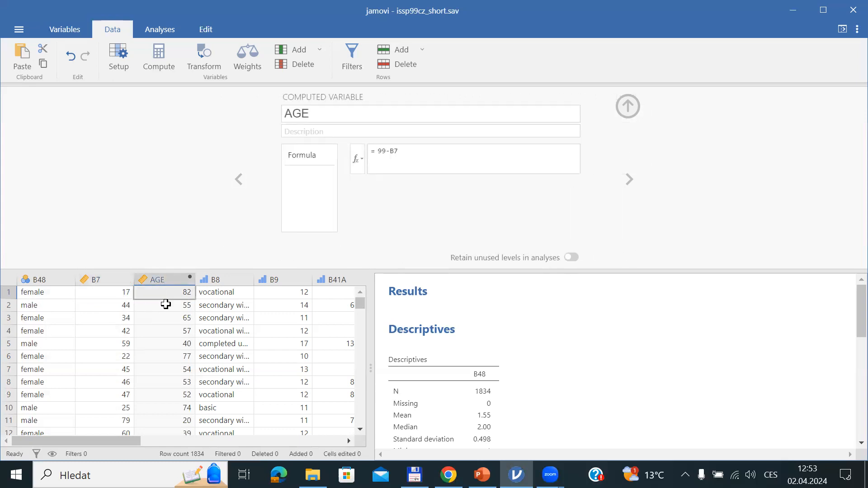
click(169, 319)
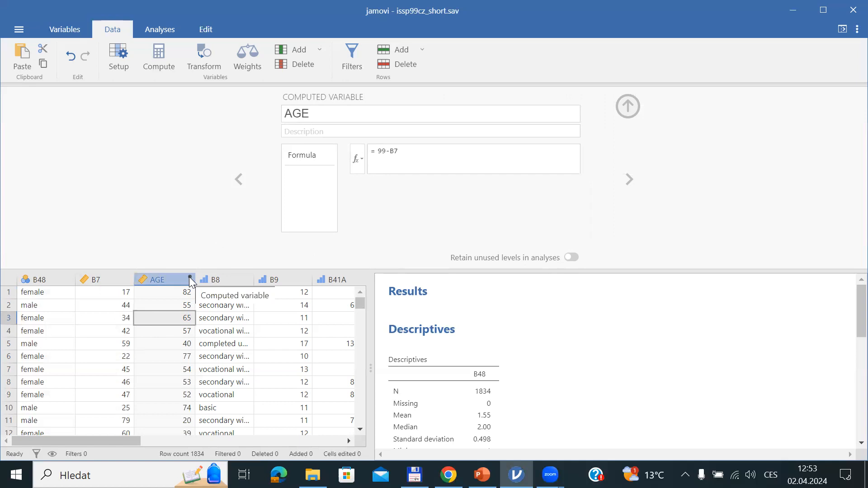
click(633, 112)
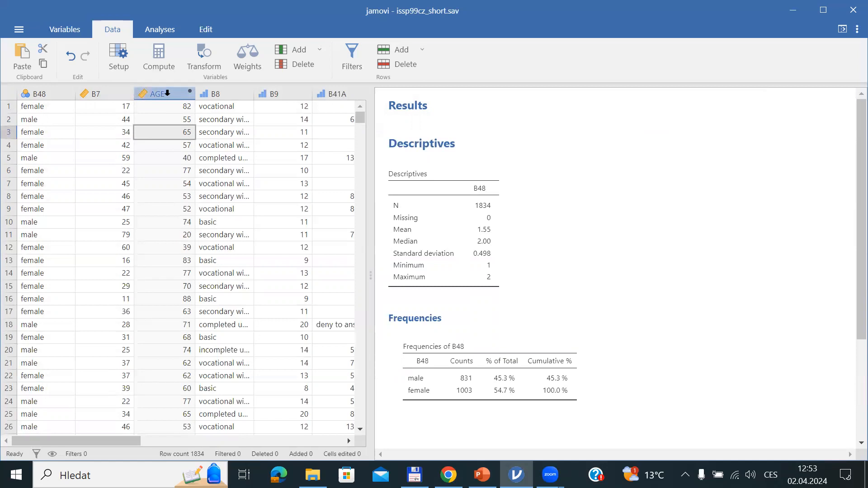
mouse_move(189, 95)
click(172, 93)
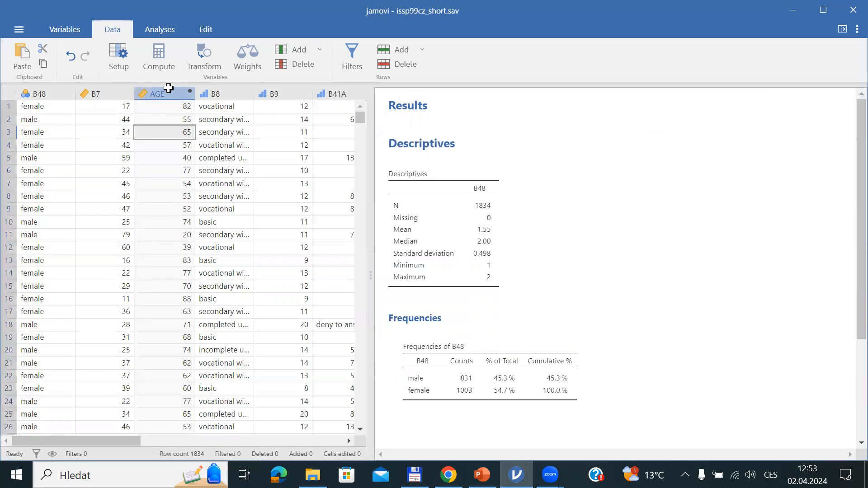
double_click(168, 94)
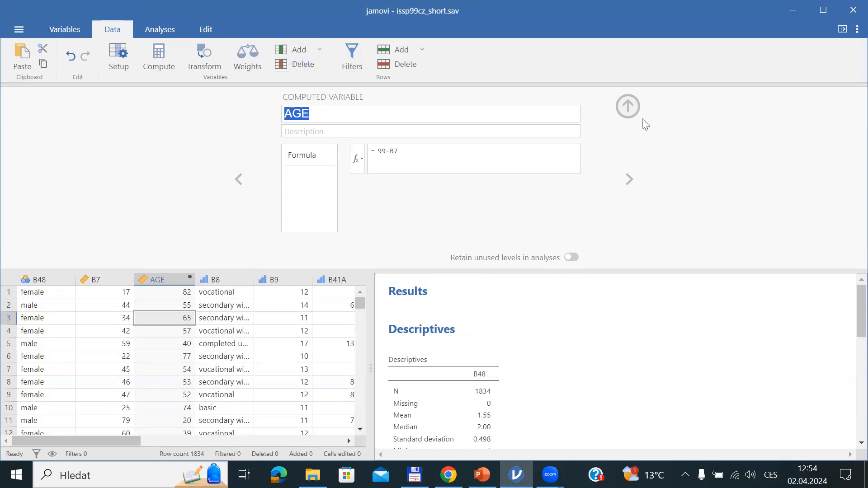
click(629, 110)
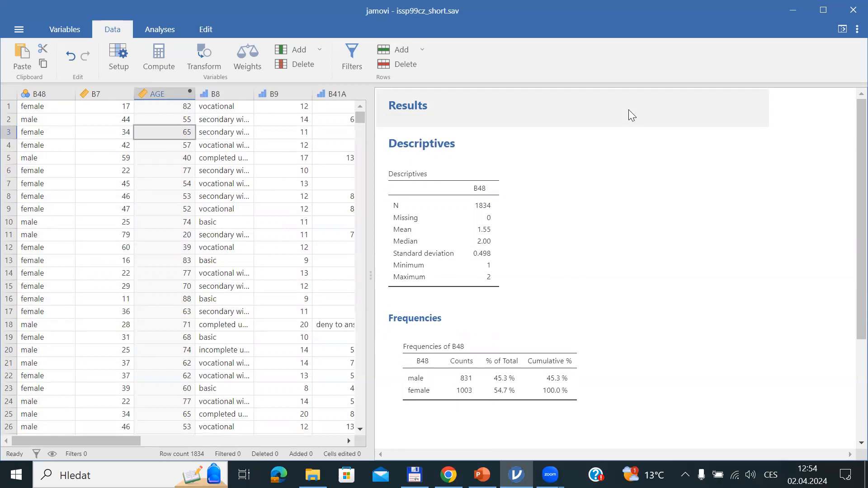
Step: Run a Descriptives analysis on AGE and examine its statistics in the results
click(155, 29)
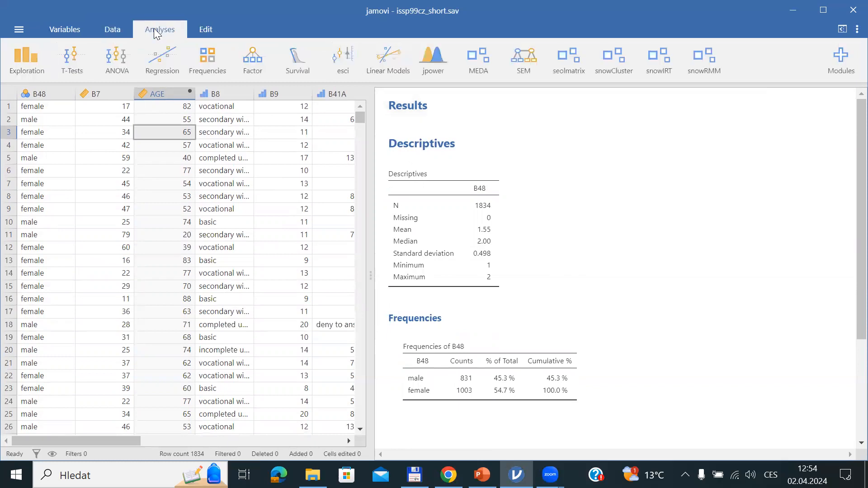
click(13, 71)
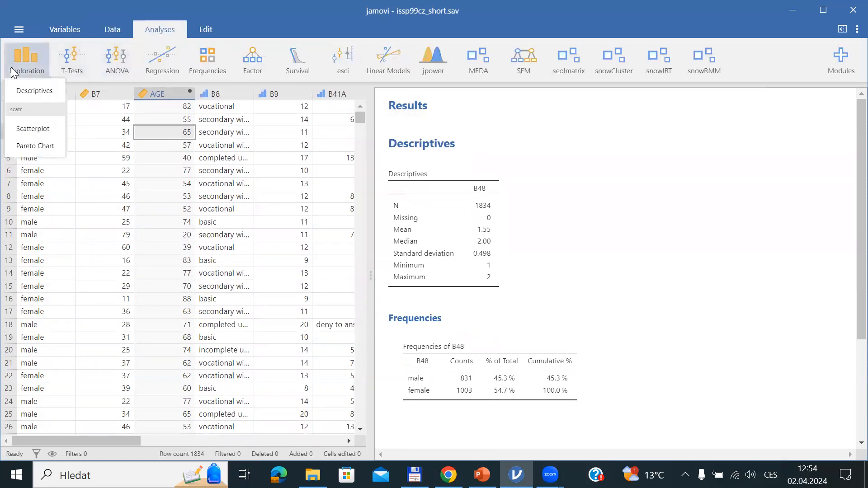
click(28, 92)
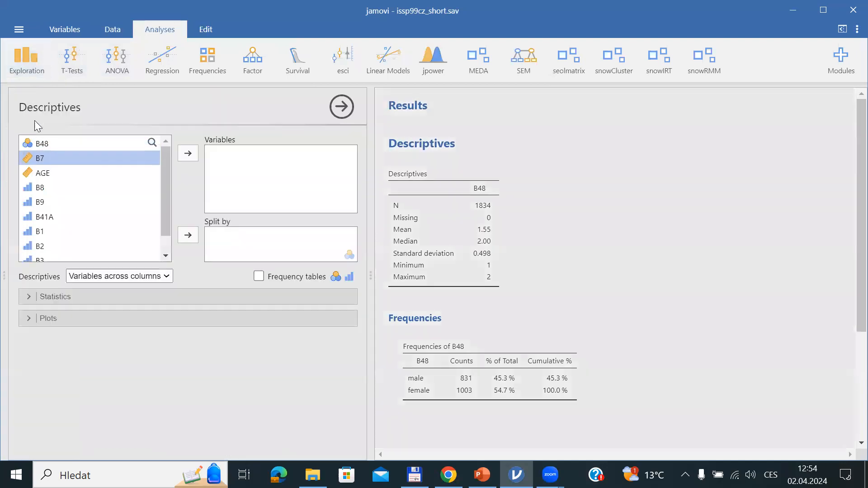
click(52, 173)
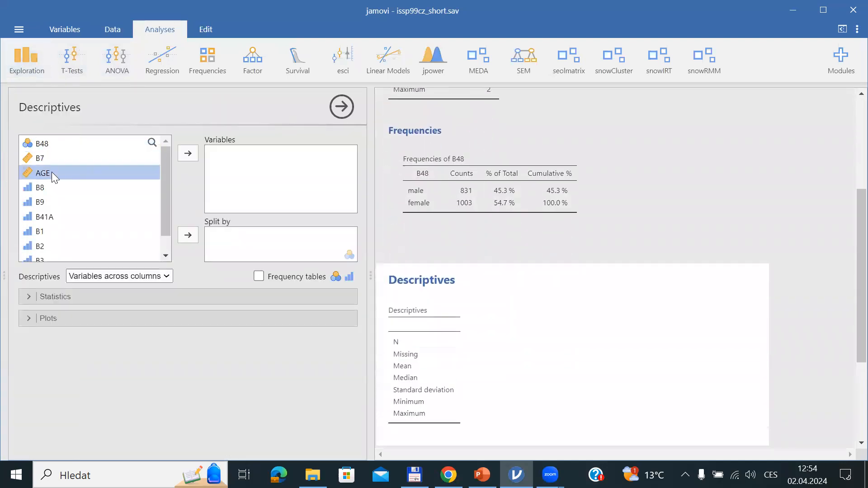
click(189, 155)
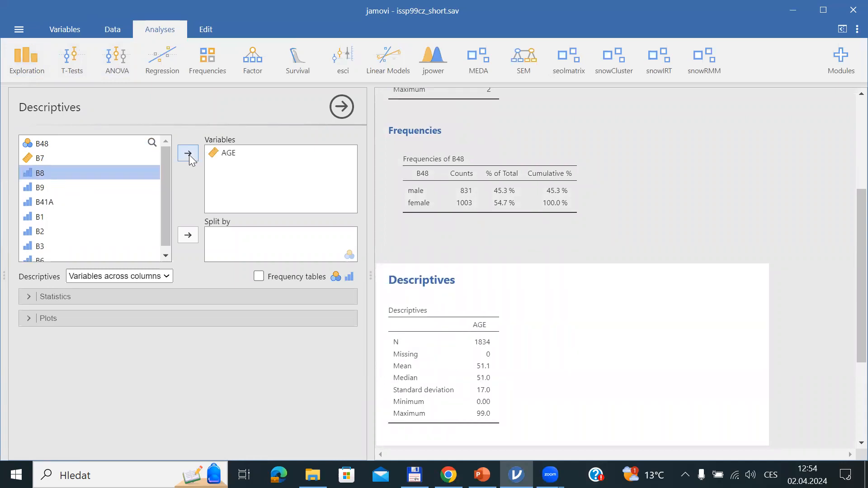
scroll(847, 308, down, 4)
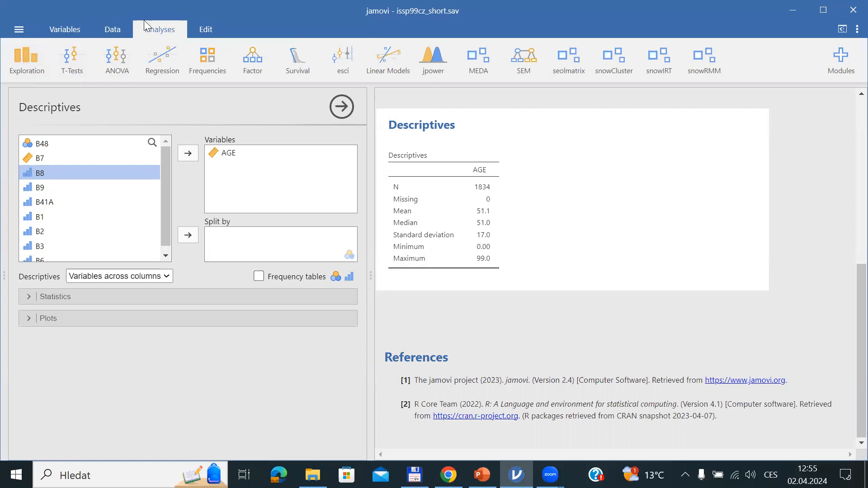
Step: Return to the data view and review the AGE formula alongside its source variable B7
click(112, 29)
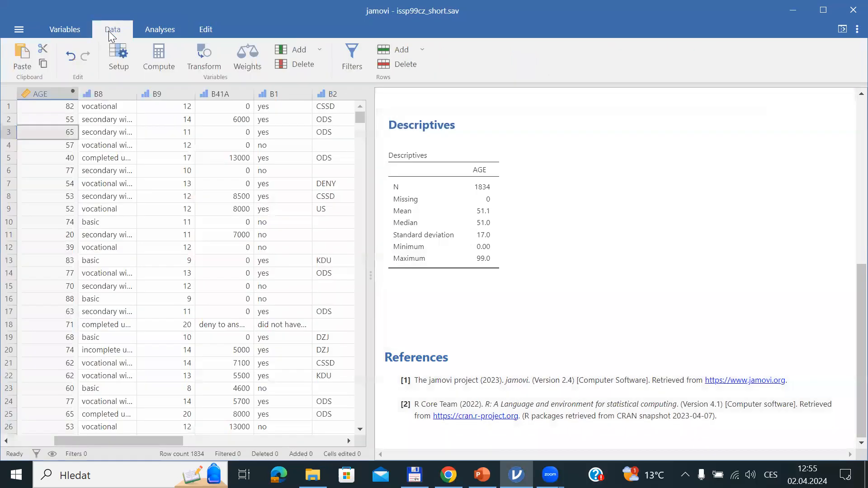
double_click(49, 95)
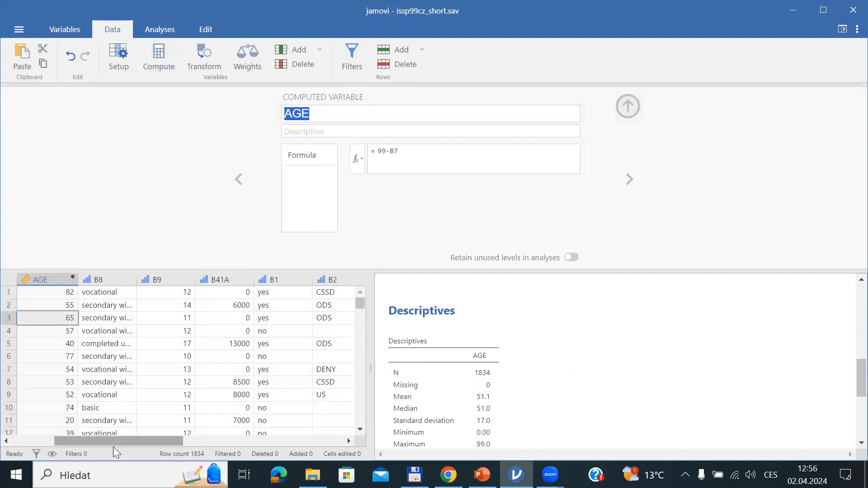
drag(116, 441, 50, 439)
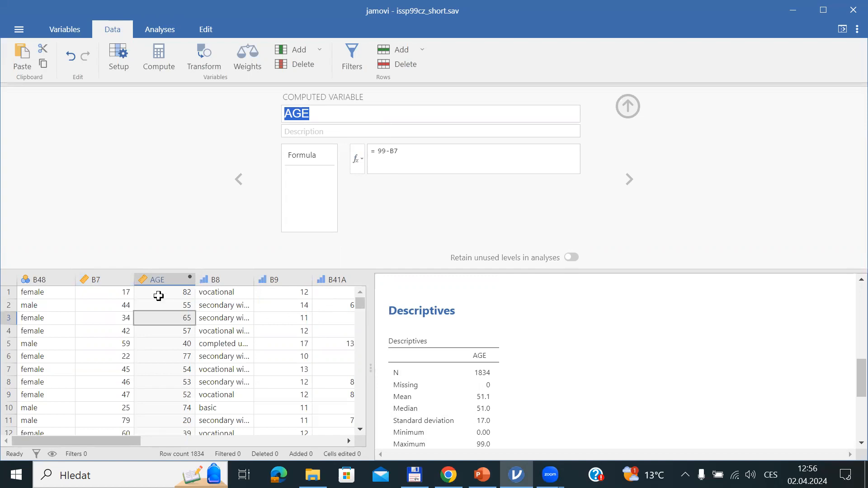
Step: Define 99 as a missing value of B7 with an equal-to condition and close the variable's setup
click(244, 182)
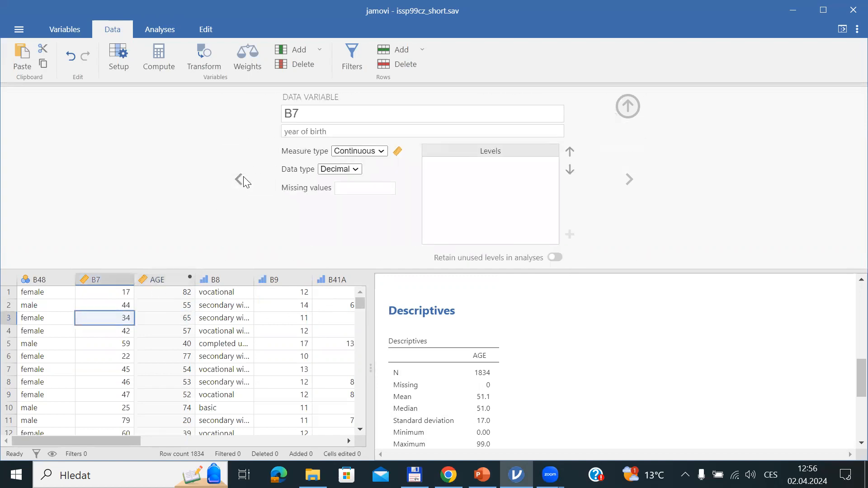
click(350, 192)
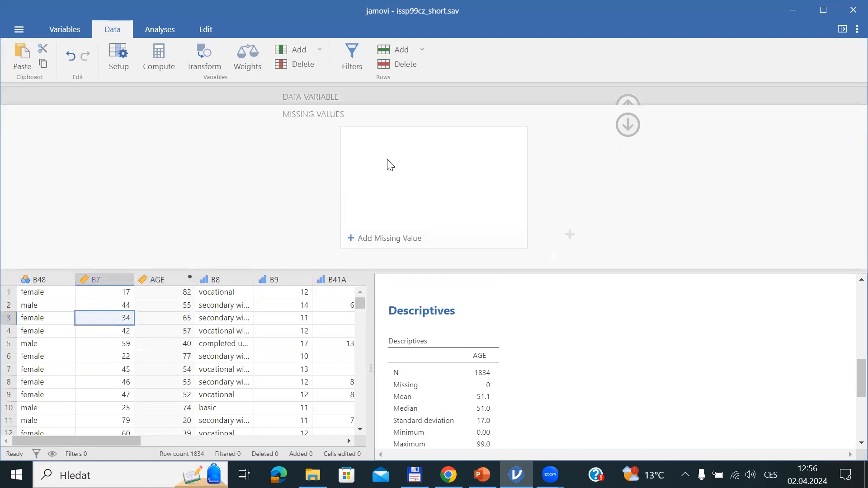
click(351, 239)
click(405, 140)
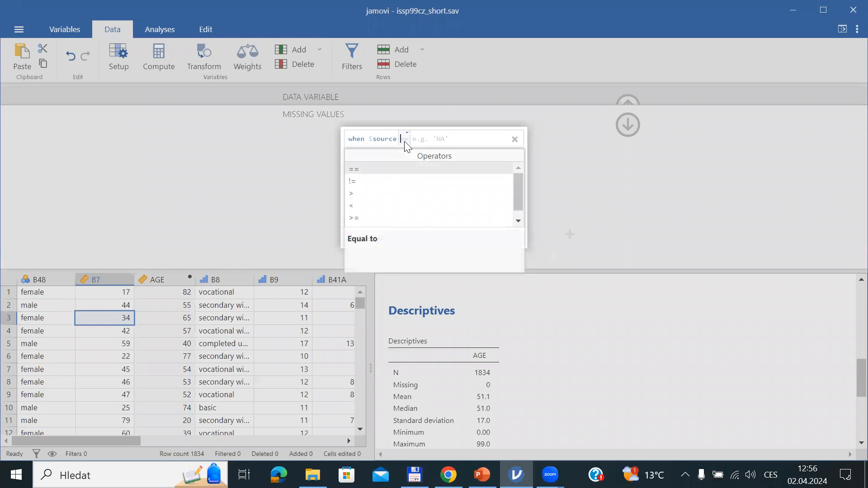
click(375, 169)
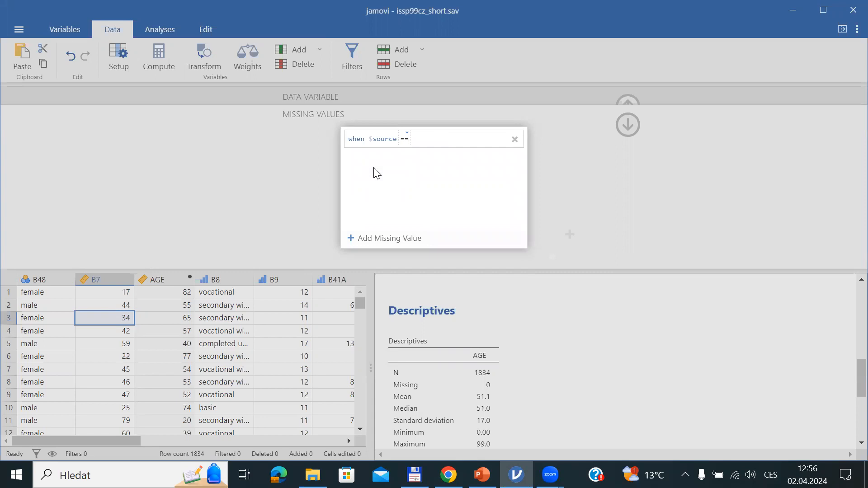
click(457, 133)
text(99)
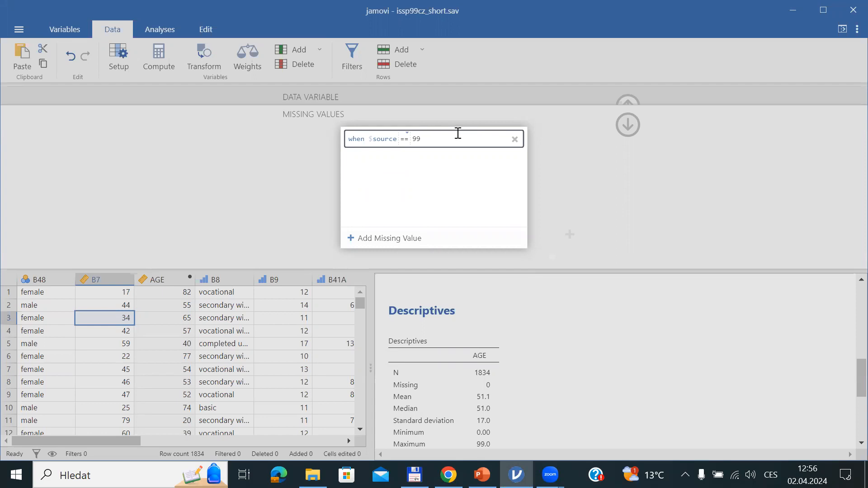
key(Return)
click(635, 123)
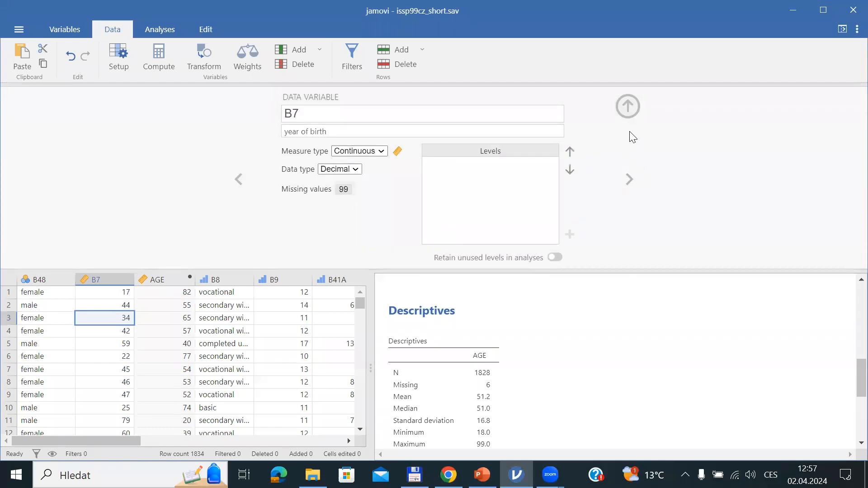
click(626, 112)
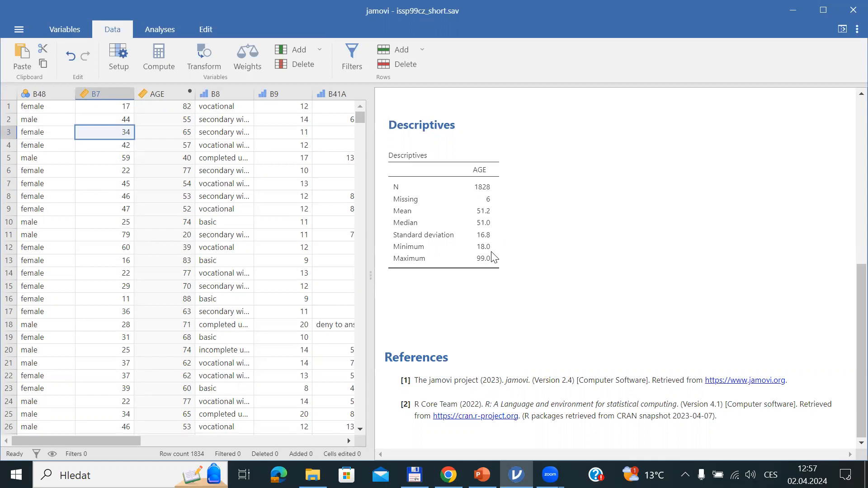
Step: Create a transformed variable from AGE and name it AGECAT
click(167, 94)
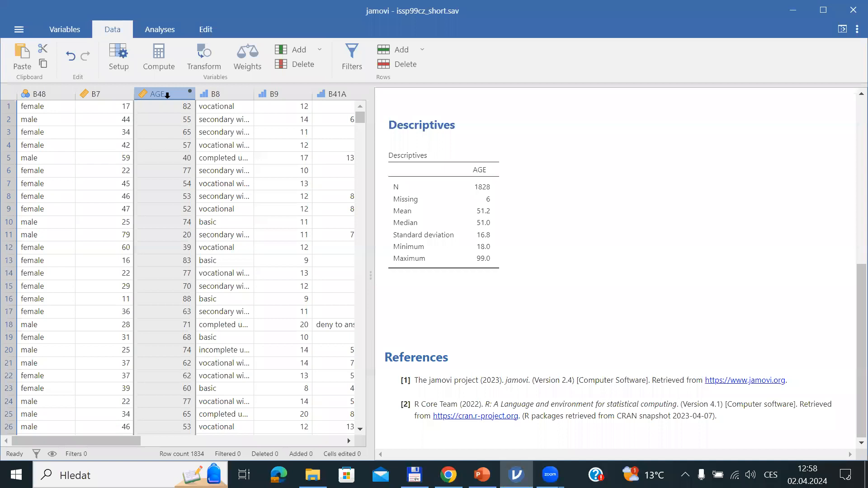
click(202, 54)
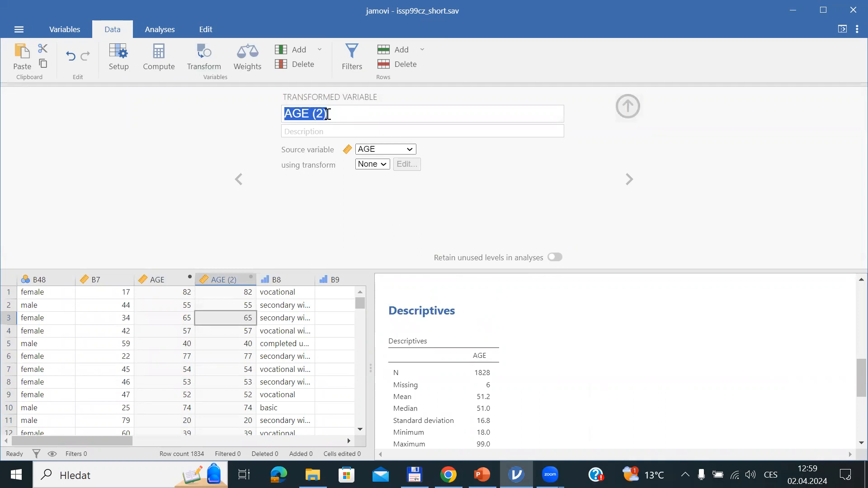
text(ag)
key(BackSpace)
key(BackSpace)
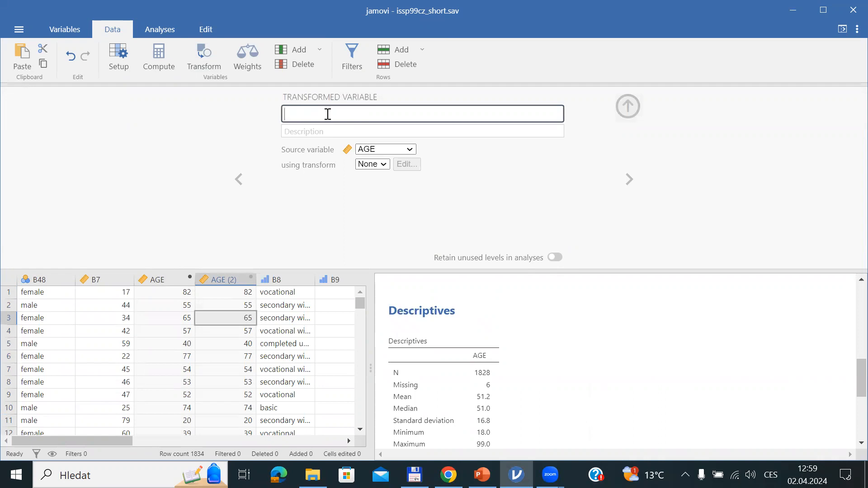
text(AGECATT)
click(322, 130)
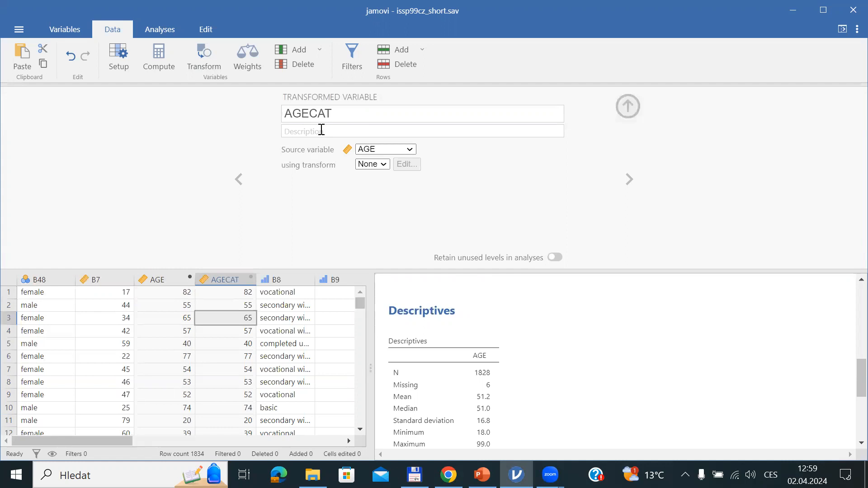
Step: Review the source variable and transform choices for AGECAT, selecting AGE as the source variable
click(396, 149)
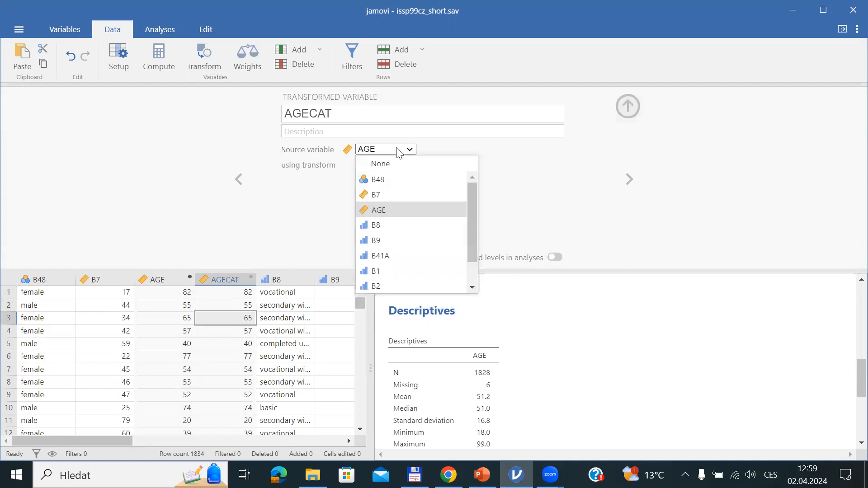
click(398, 151)
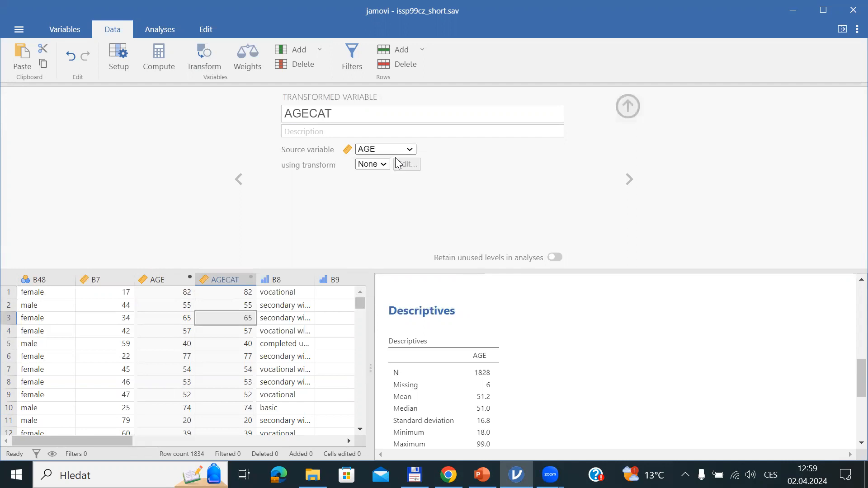
click(387, 165)
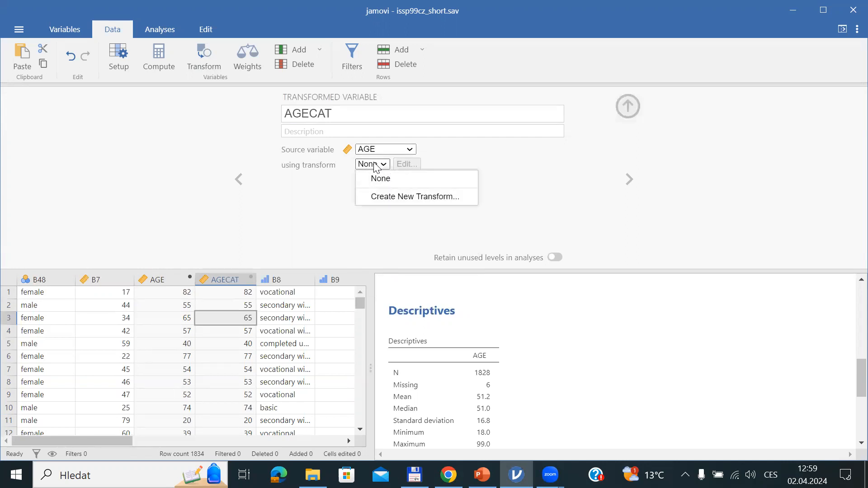
click(374, 167)
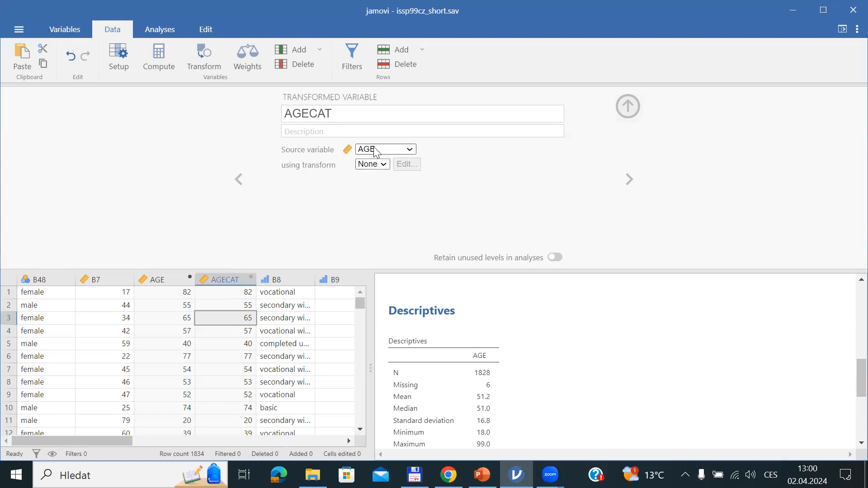
click(376, 151)
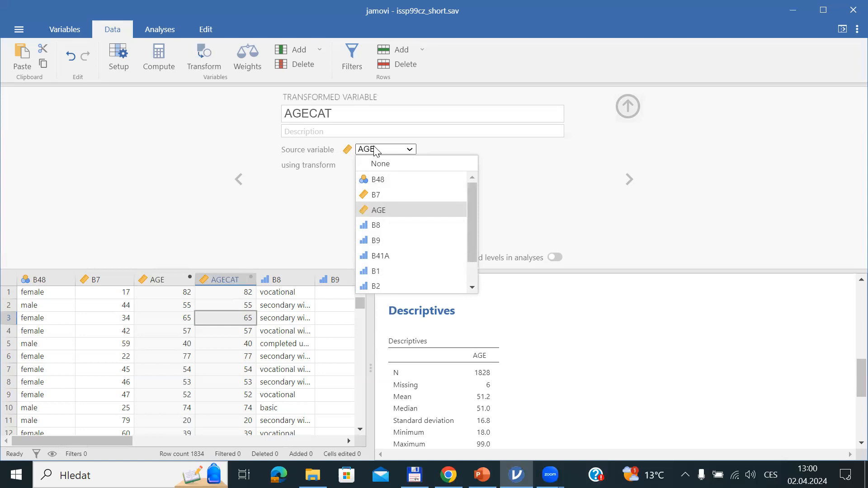
click(374, 210)
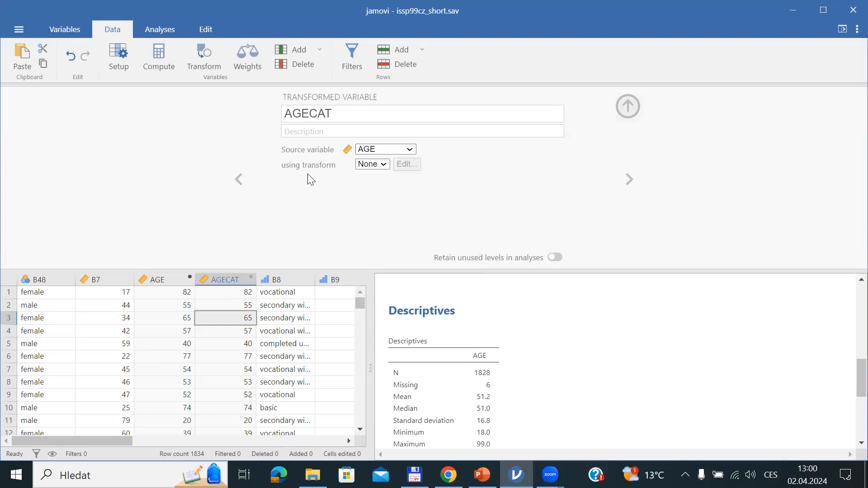
Step: Create a new transform for AGECAT and name it recode
click(379, 166)
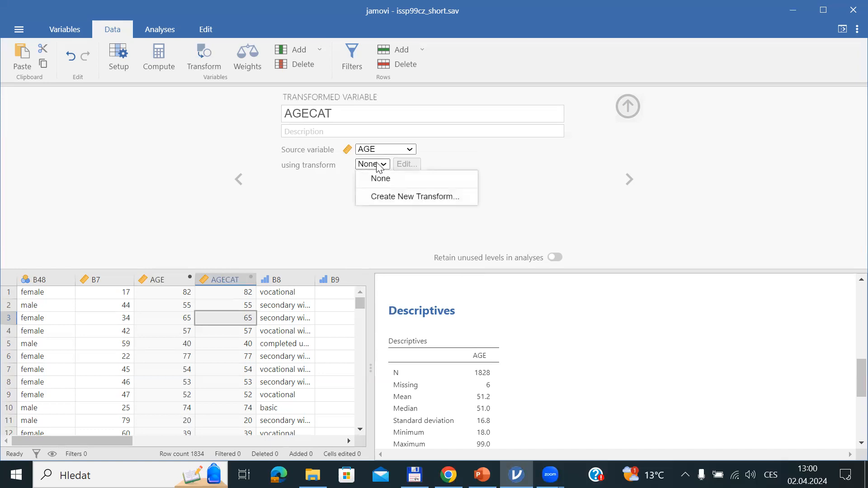
click(412, 197)
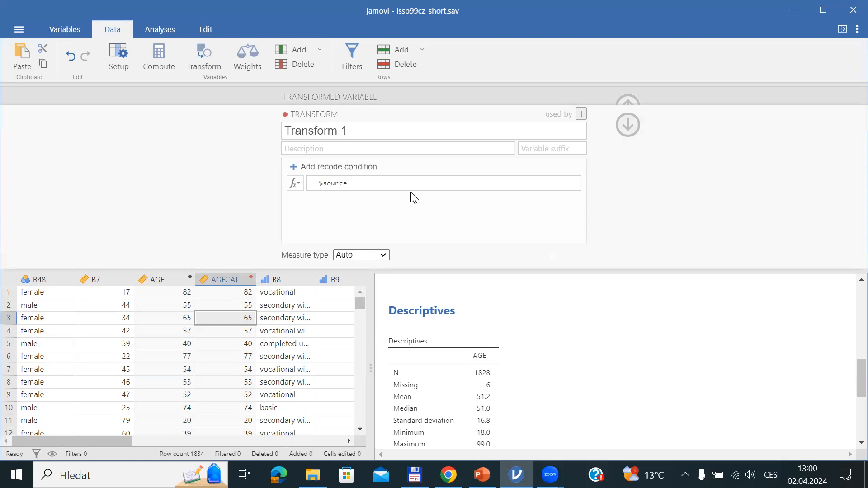
click(362, 128)
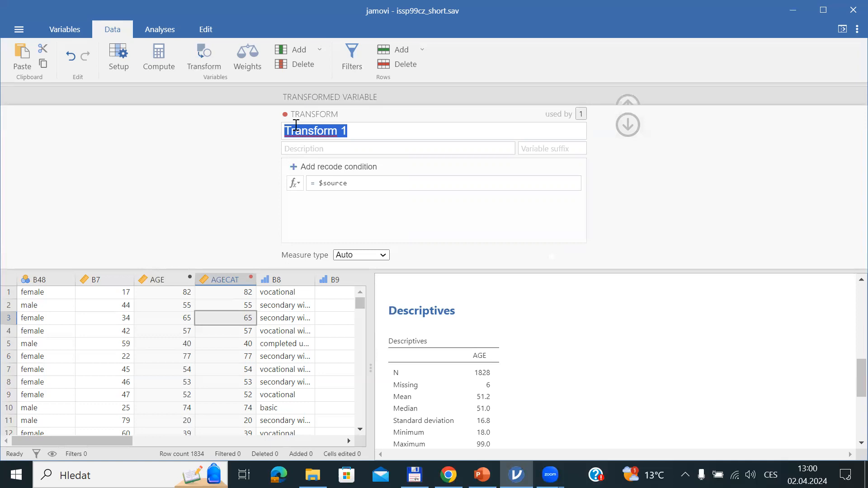
text(recode)
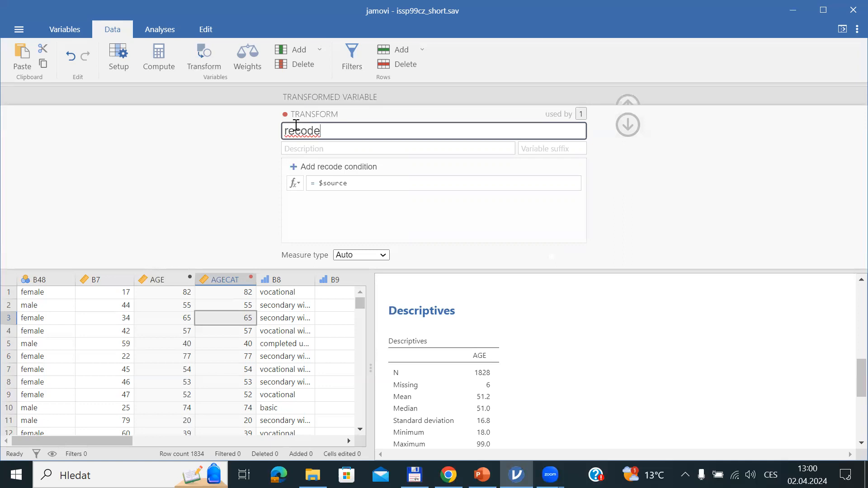
click(305, 148)
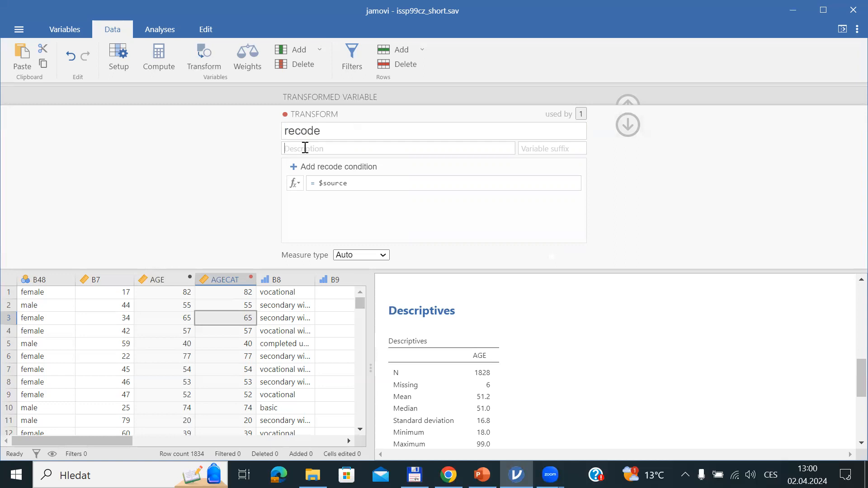
Step: Add a recode condition to the transform that tests whether the source is less than 50
click(294, 170)
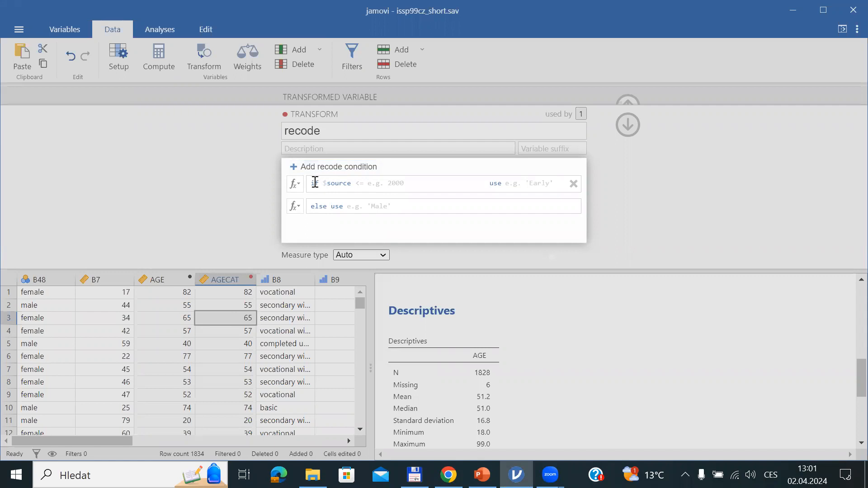
click(359, 185)
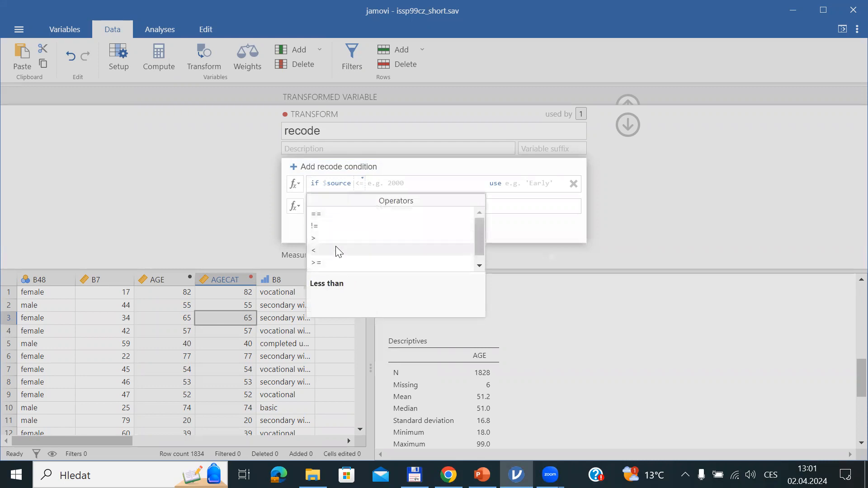
click(336, 251)
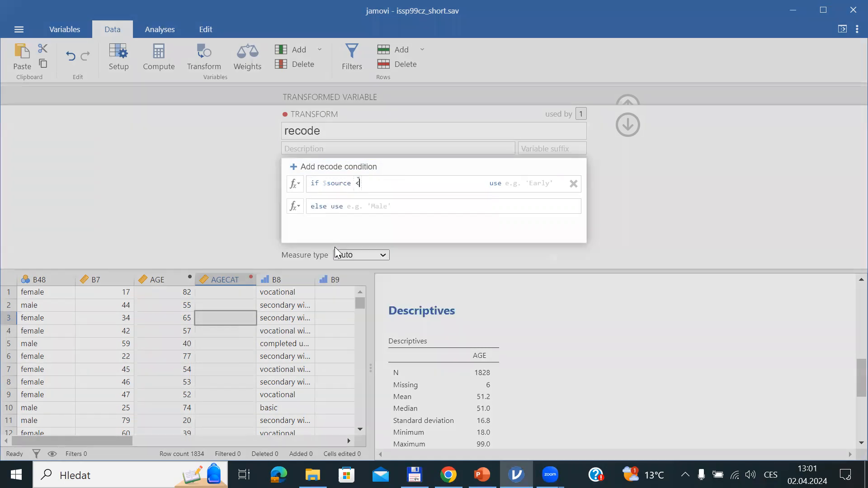
click(381, 184)
text(5%)
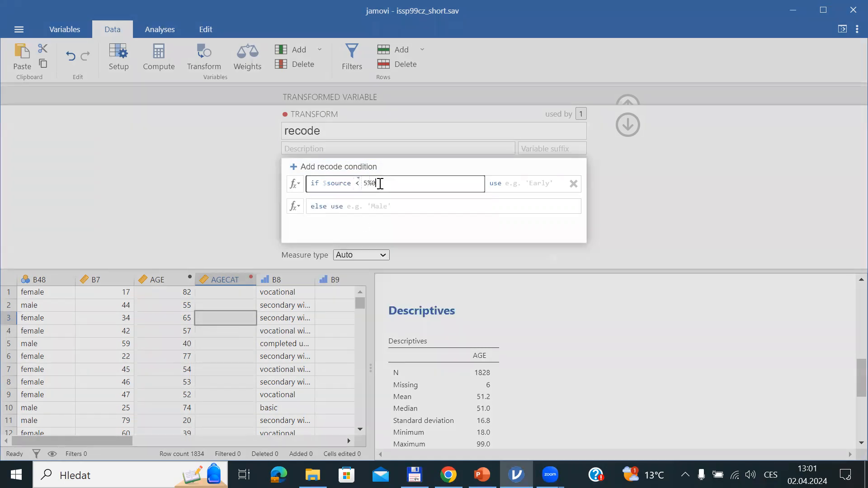
key(BackSpace)
text(0)
Step: Assign the value 1 when the recode condition is met and 0 otherwise
click(520, 187)
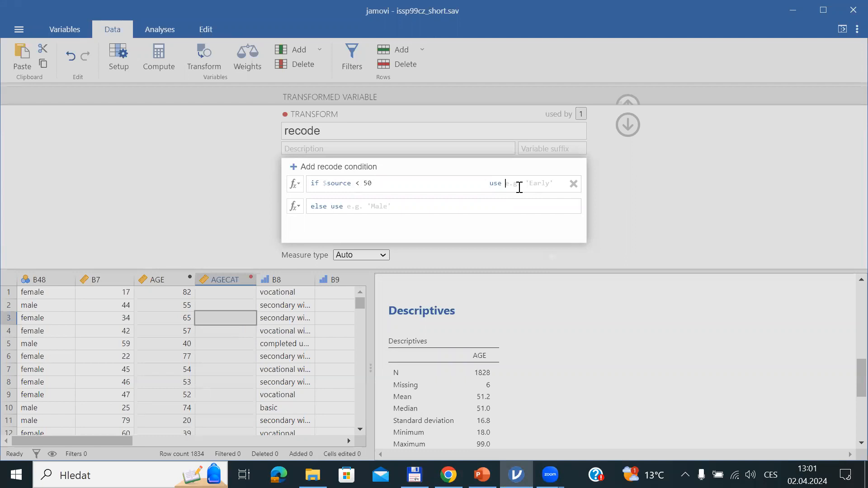
click(520, 188)
text(1)
click(396, 204)
text(0)
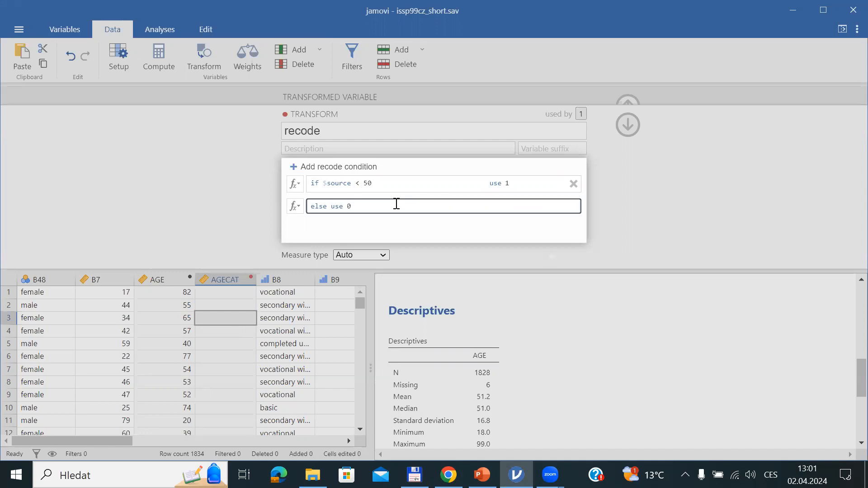
key(Return)
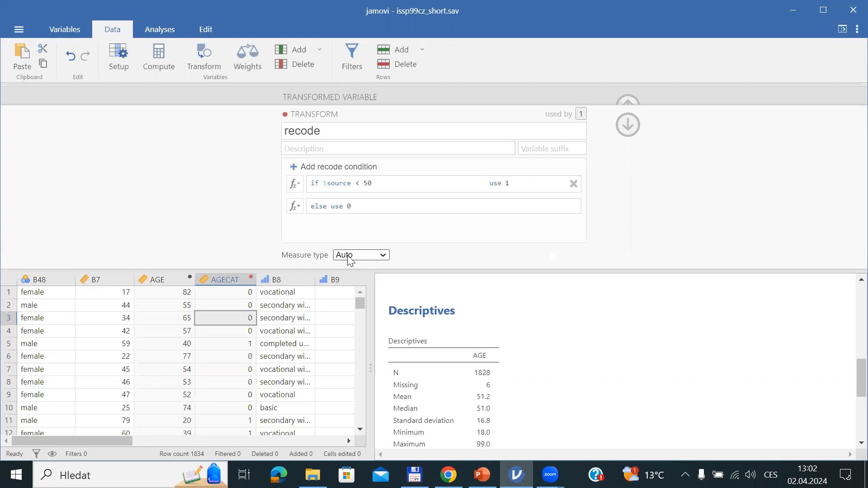
Step: Set the transform's measure type to Nominal and close the transform and variable setup
click(350, 259)
click(357, 284)
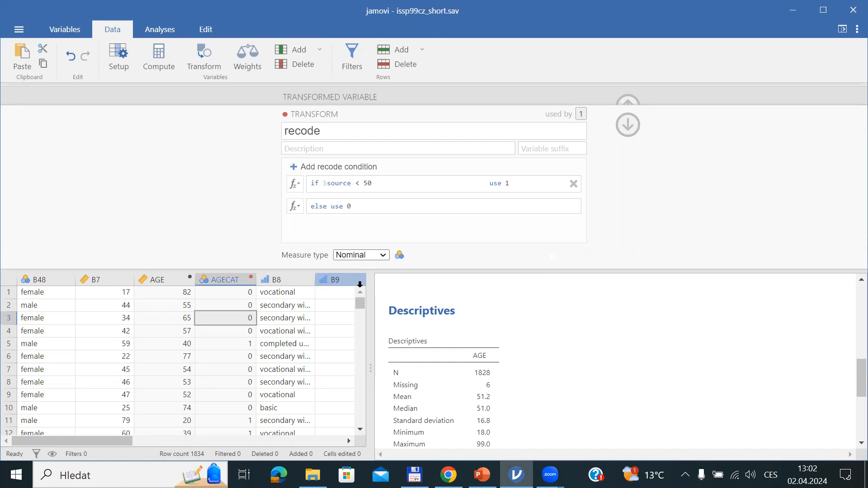
click(631, 128)
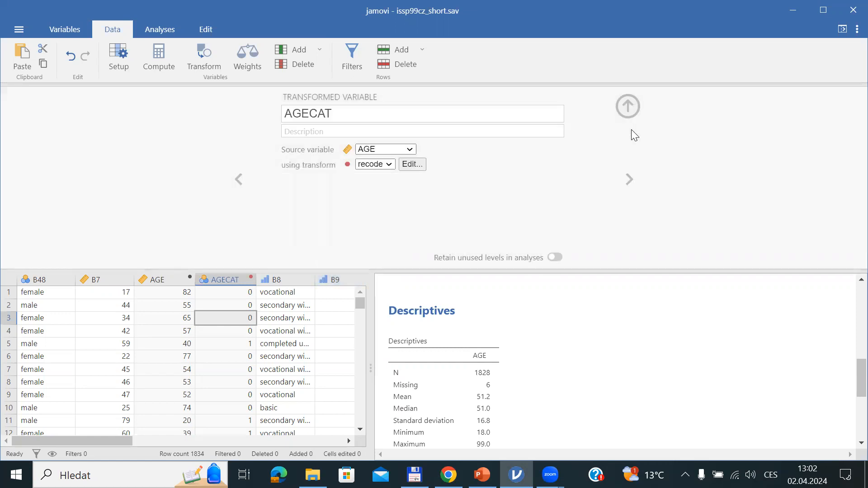
click(624, 103)
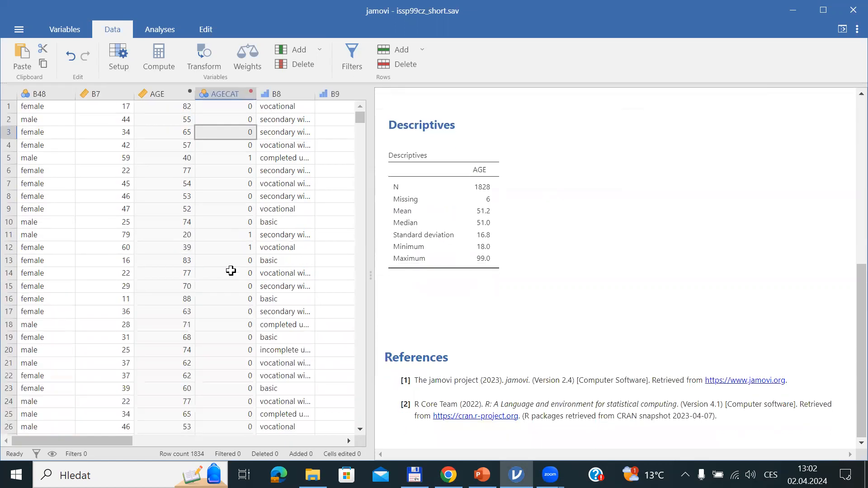
Step: Compare the AGE values with the recoded AGECAT values in the first five rows of the data
click(183, 105)
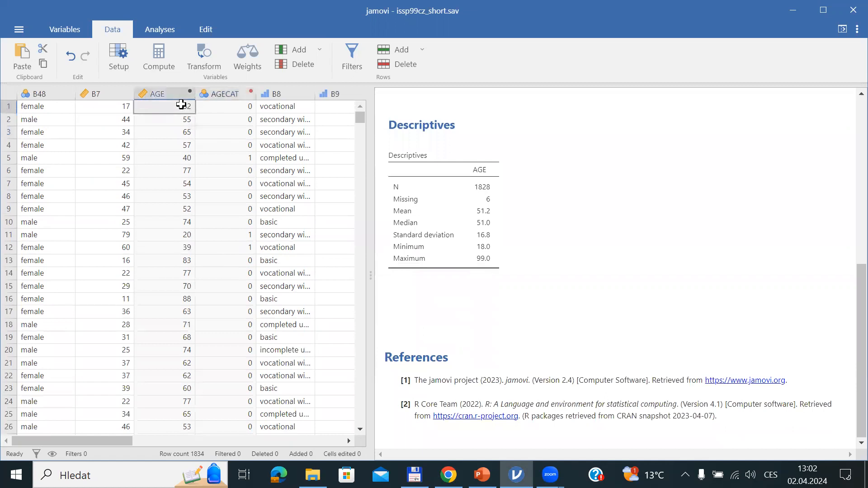
click(225, 108)
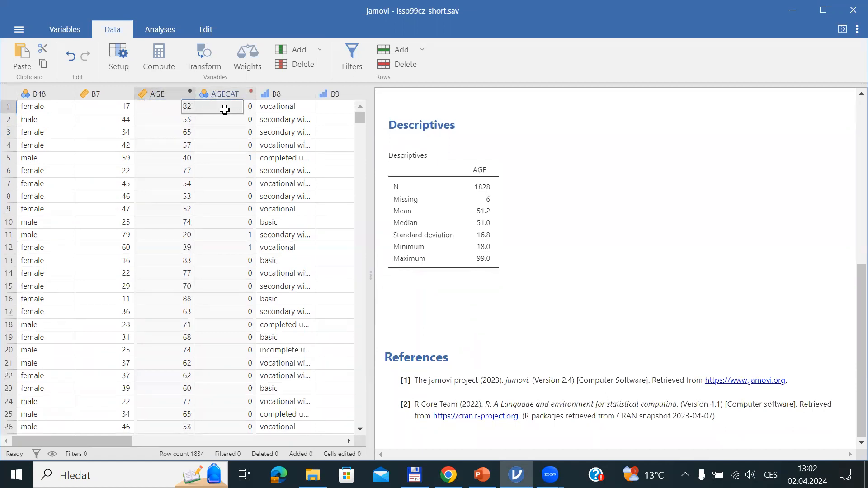
click(244, 120)
click(241, 133)
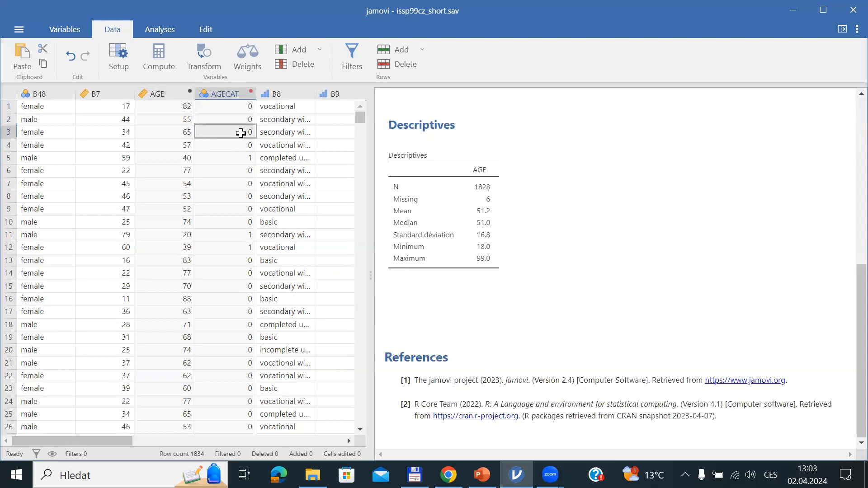
click(239, 144)
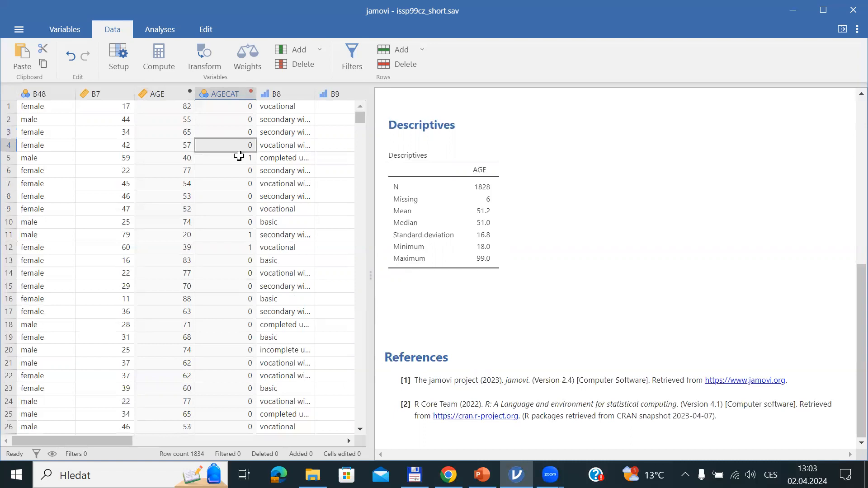
click(240, 156)
click(183, 157)
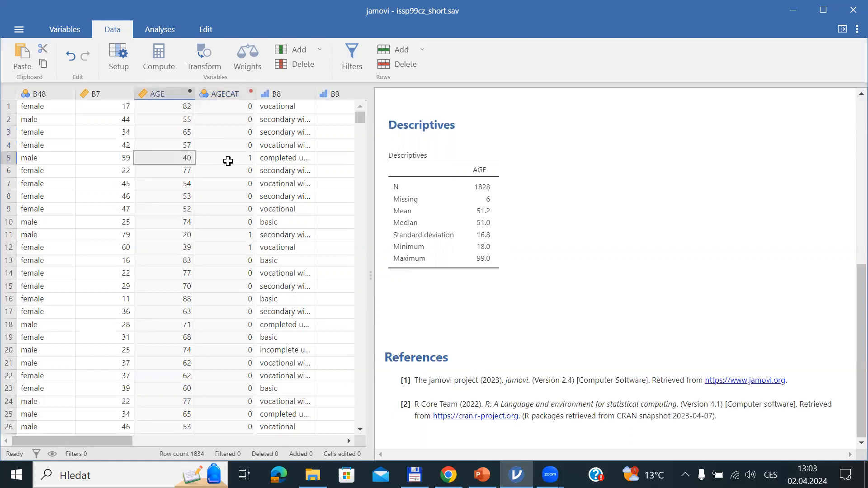
click(229, 161)
click(183, 159)
click(233, 161)
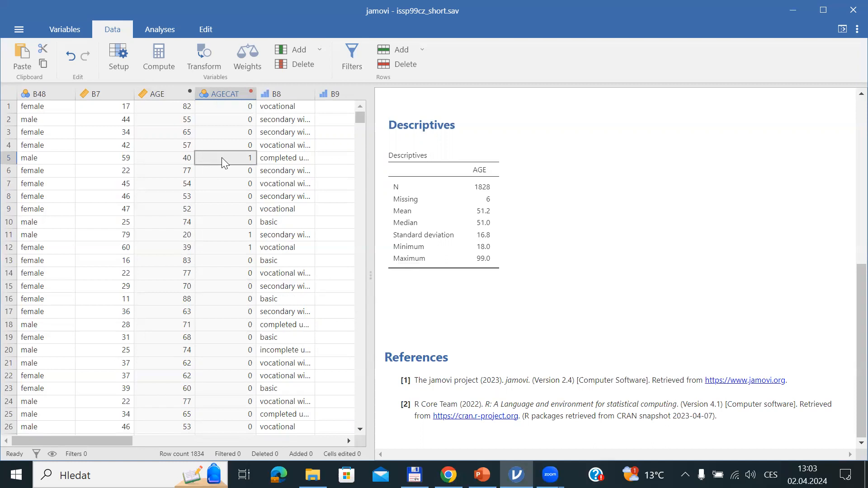
Step: Run a new Descriptives analysis on AGECAT with frequency tables included
click(166, 32)
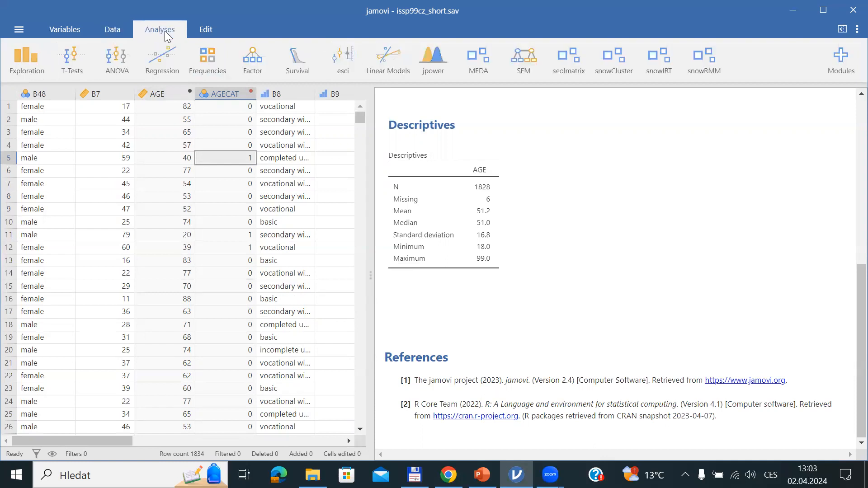
click(28, 59)
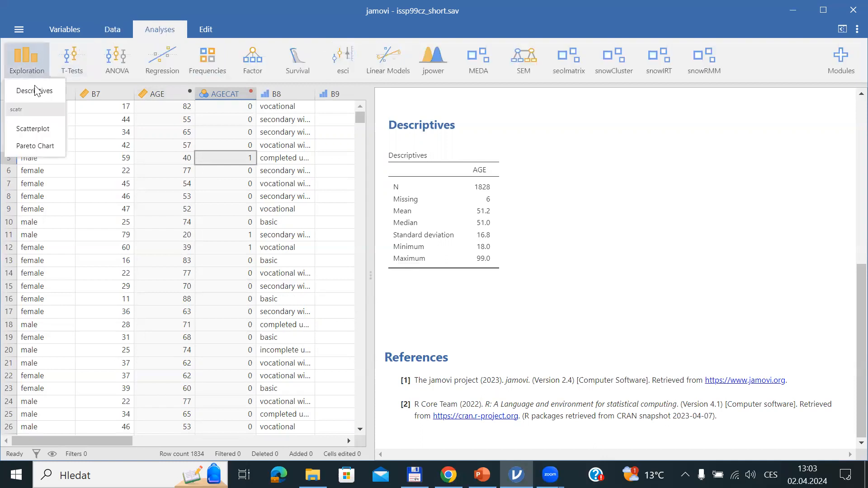
click(38, 92)
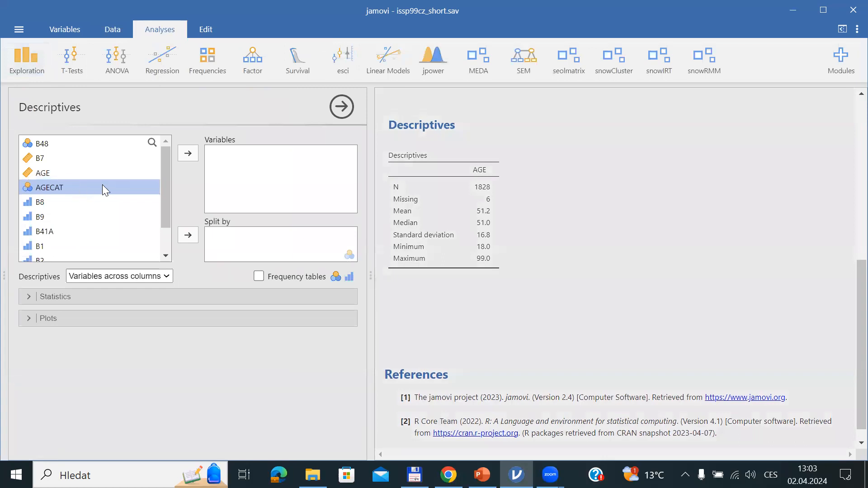
click(188, 153)
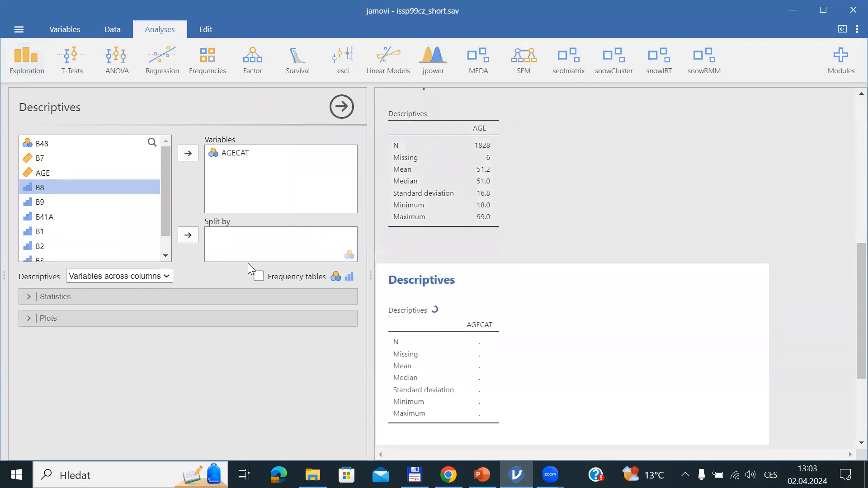
click(258, 276)
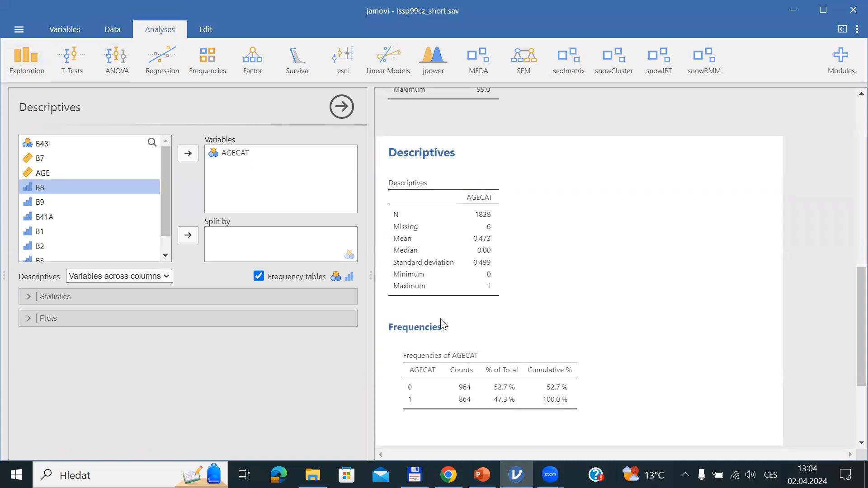
Step: Add a bar plot of AGECAT to the Descriptives analysis and collapse the plot options
click(27, 318)
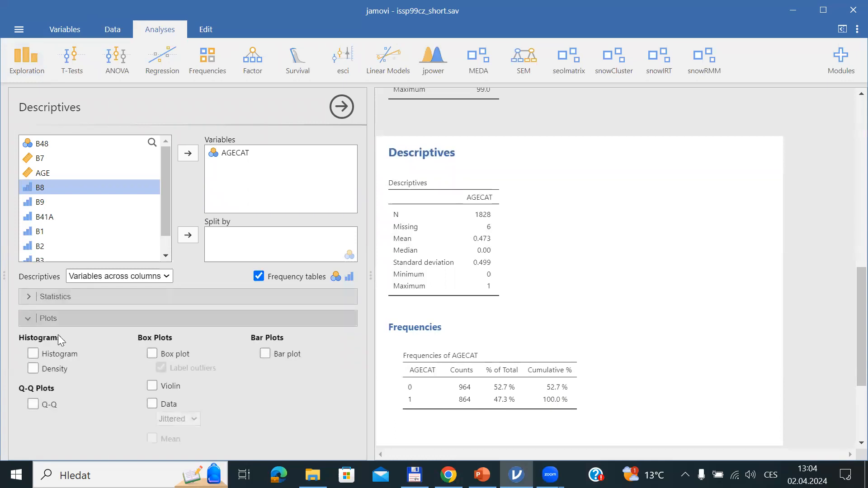
click(265, 354)
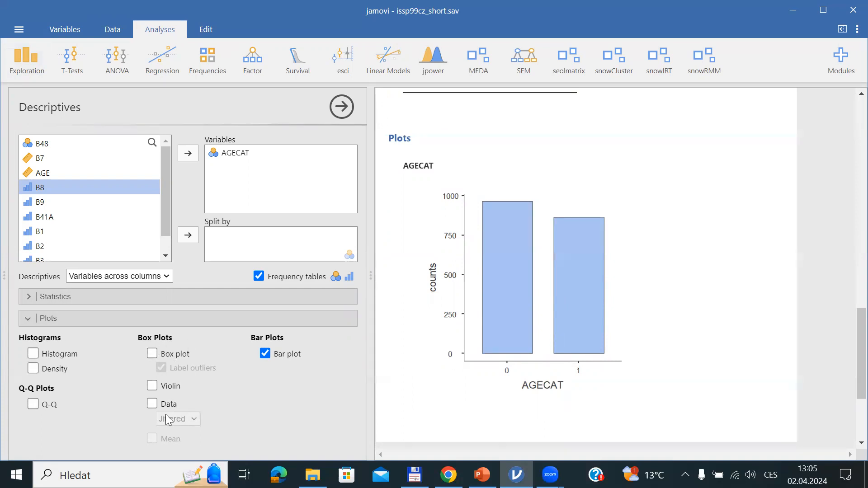
click(25, 320)
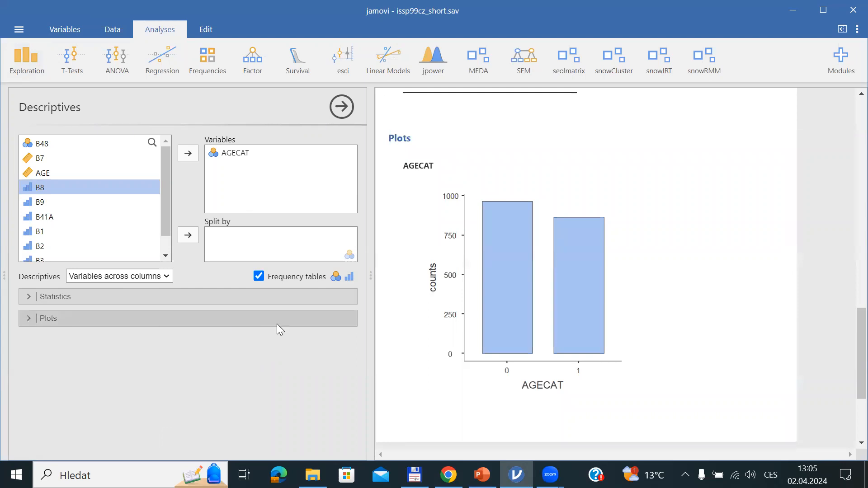
Step: Switch to the PowerPoint presentation and show slide 6, Descriptive stat
key(alt+Tab)
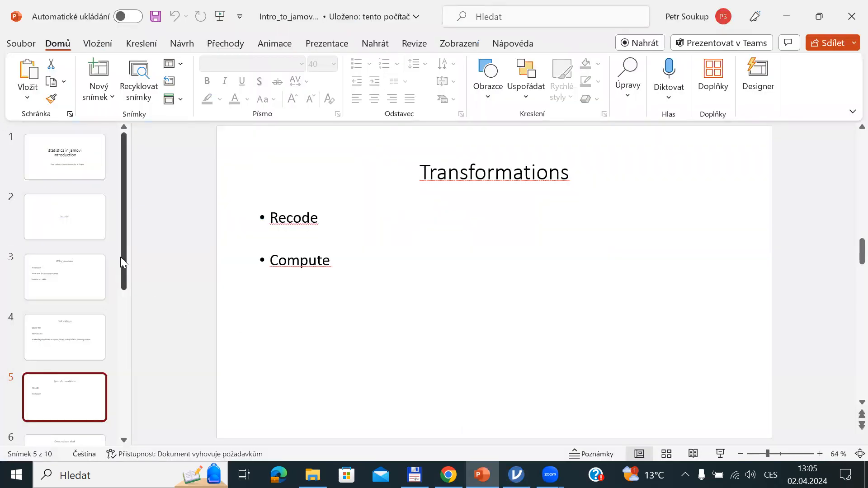
drag(121, 257, 131, 331)
click(74, 306)
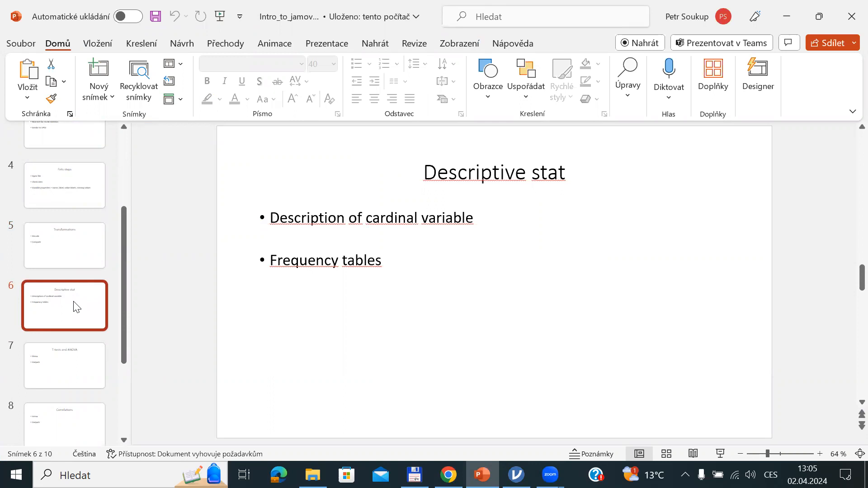
Step: Switch back to jamovi and reopen the earlier Descriptives analysis of AGE from the results
key(alt+Tab)
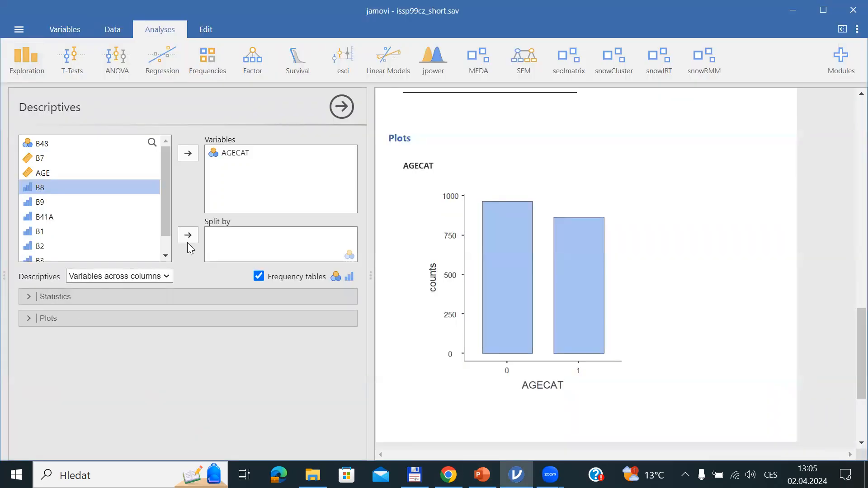
scroll(848, 360, up, 8)
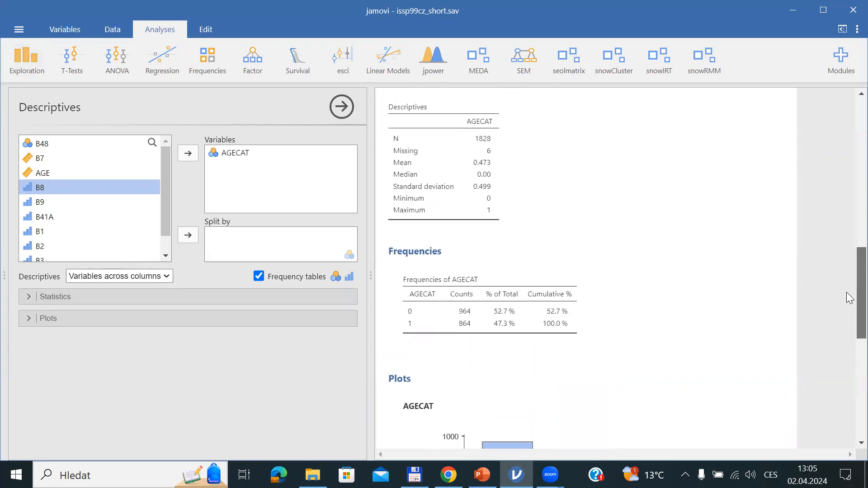
scroll(846, 269, up, 5)
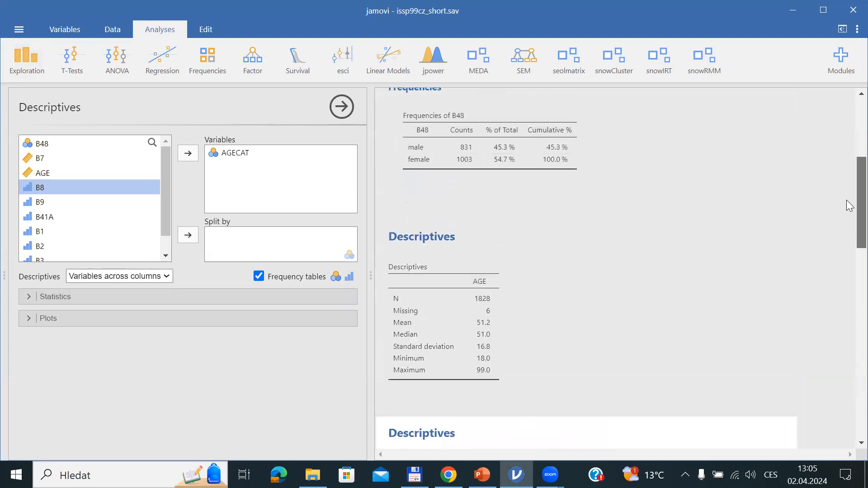
click(479, 360)
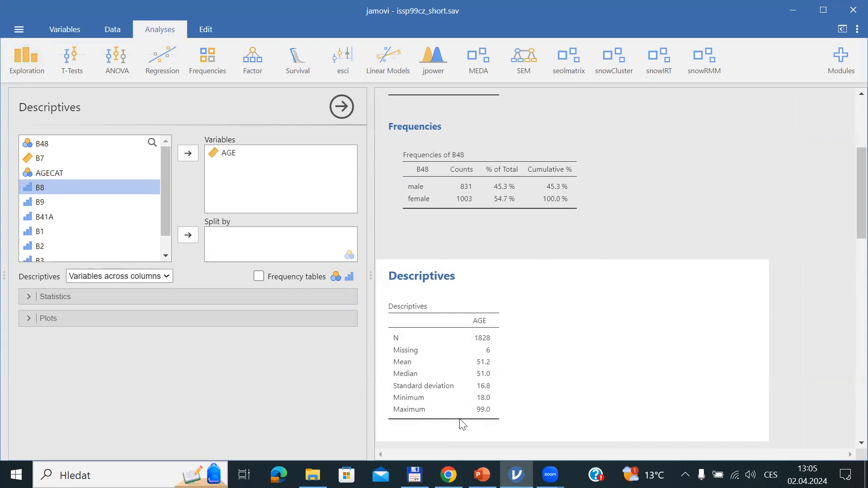
Step: Review the available statistics options of the AGE Descriptives analysis and collapse them again
click(34, 296)
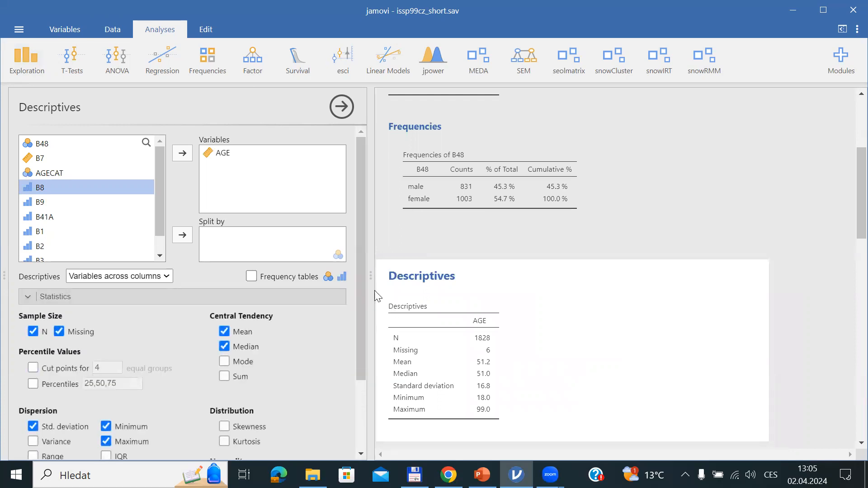
drag(361, 285, 364, 346)
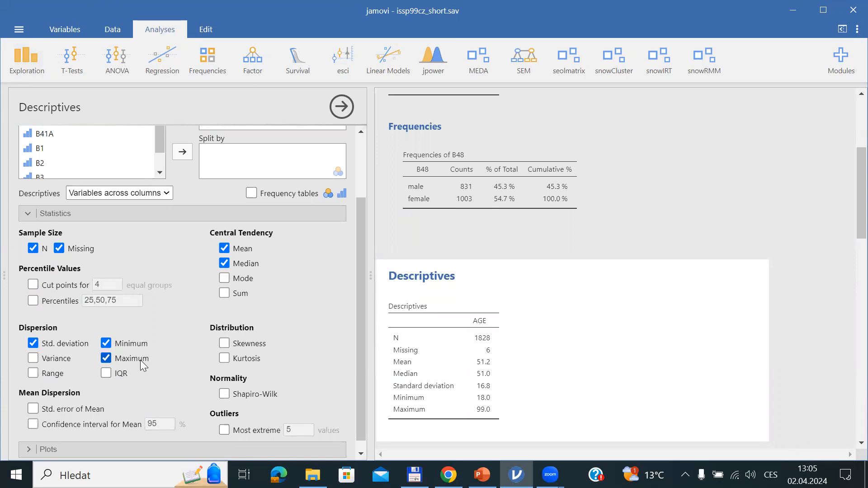
click(32, 214)
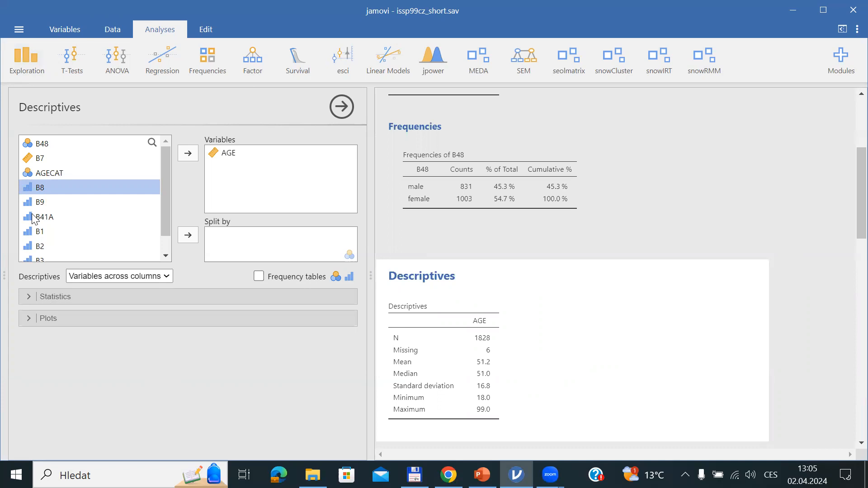
Step: Switch to the PowerPoint presentation and highlight the Frequency tables bullet on the Descriptive stat slide
key(alt+Tab)
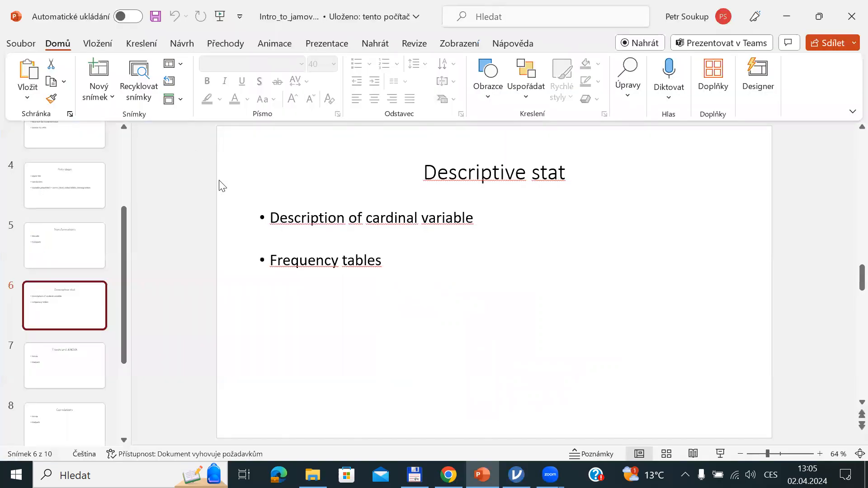
drag(271, 260, 393, 265)
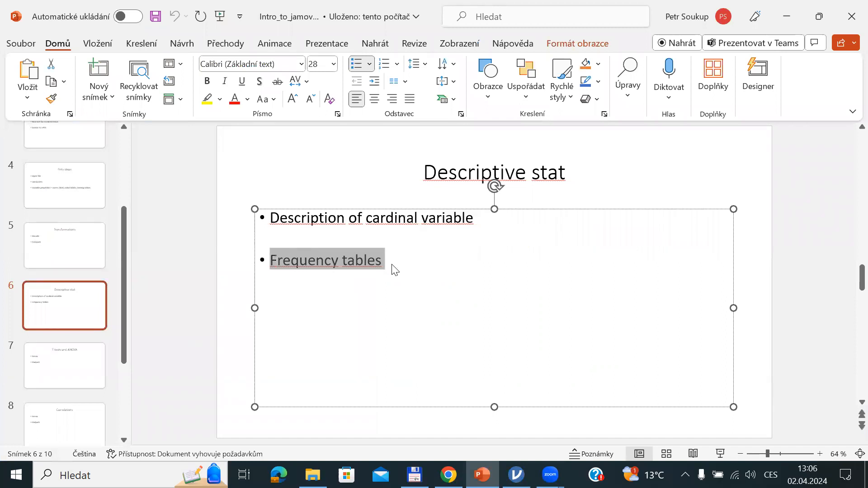
Step: Switch back to jamovi and run a new Descriptives analysis on B8 with frequency tables included
key(alt+Tab)
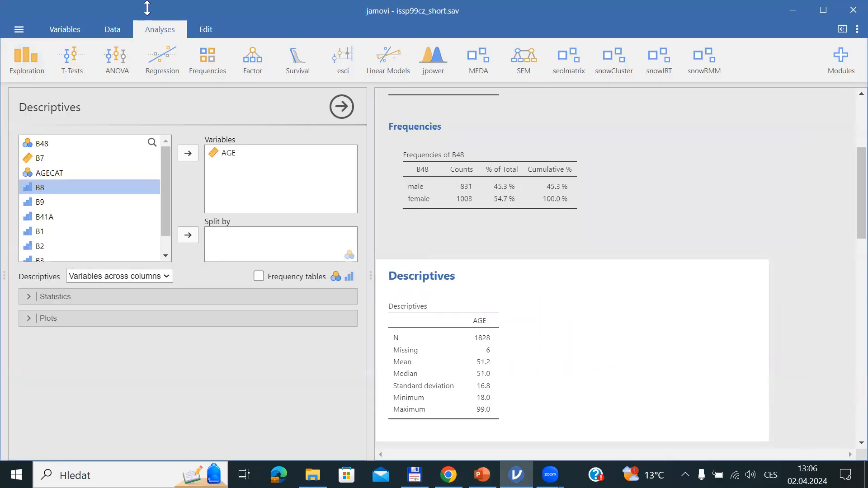
click(21, 56)
click(30, 90)
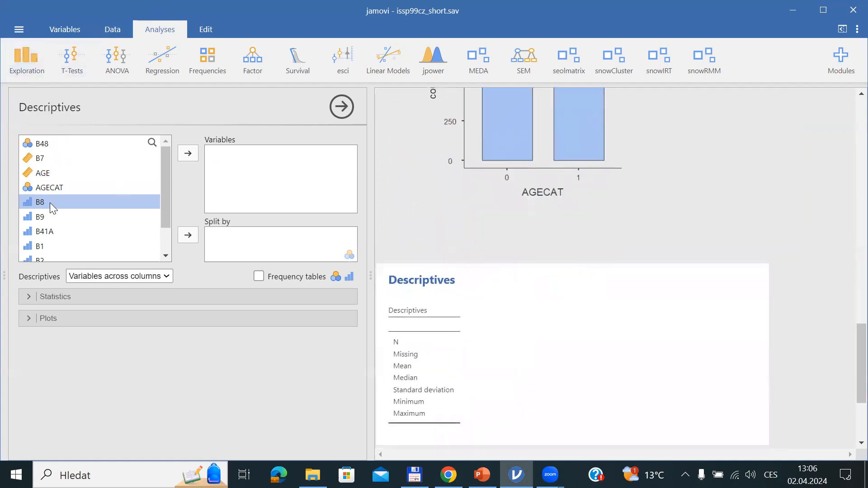
click(188, 153)
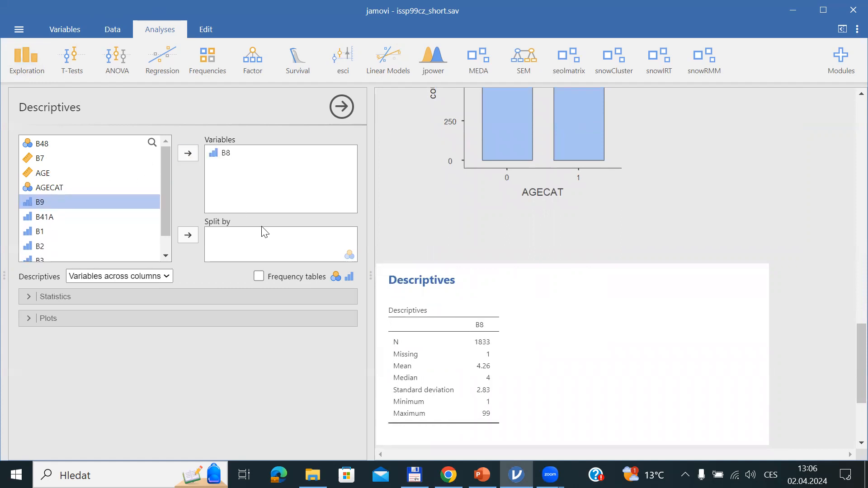
click(262, 278)
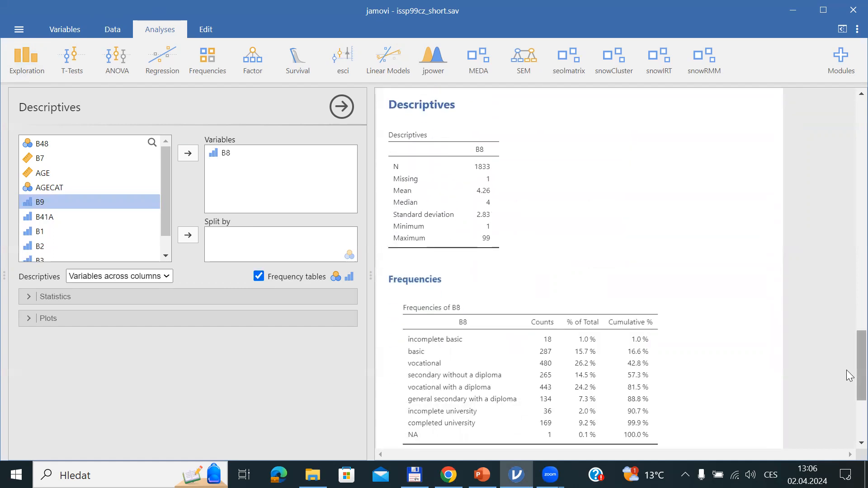
Step: Examine the B8 frequency table and open the B8 variable settings to check the codes of the DK and NA levels
scroll(850, 380, down, 2)
scroll(851, 391, down, 2)
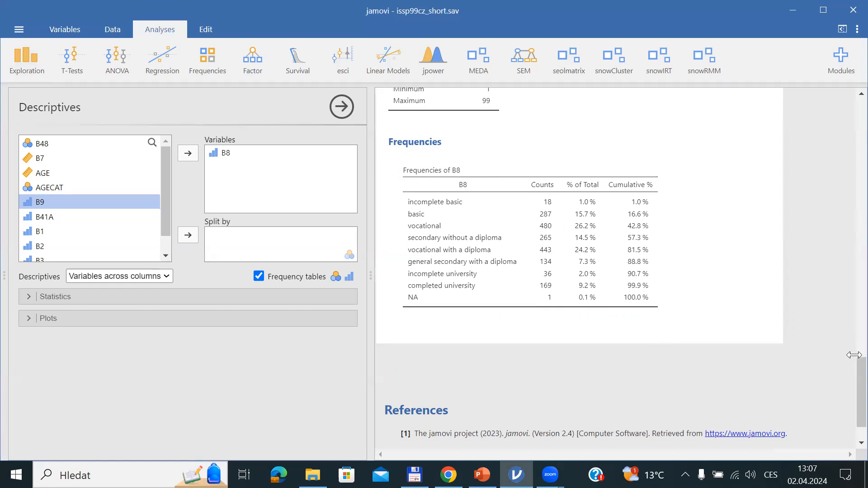
scroll(847, 362, up, 3)
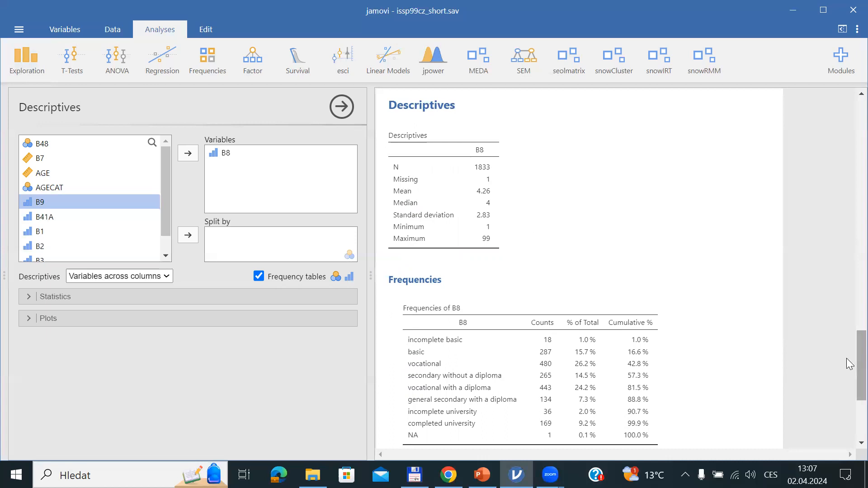
drag(849, 368, 848, 397)
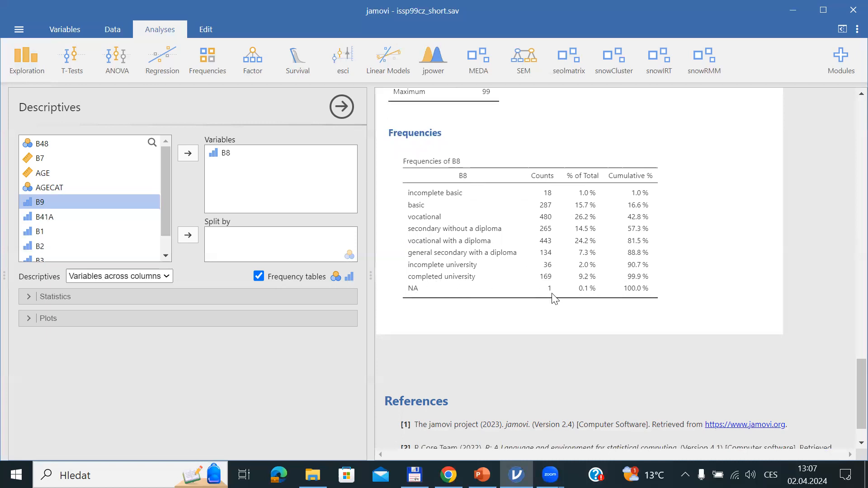
click(113, 35)
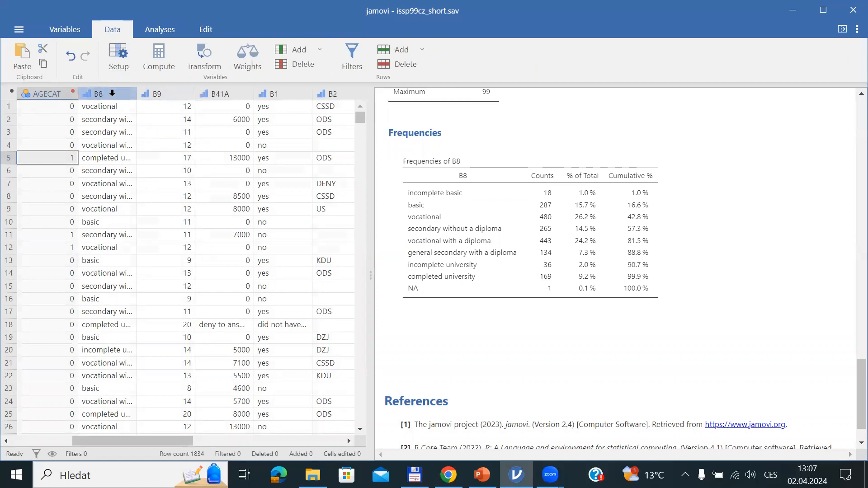
double_click(111, 93)
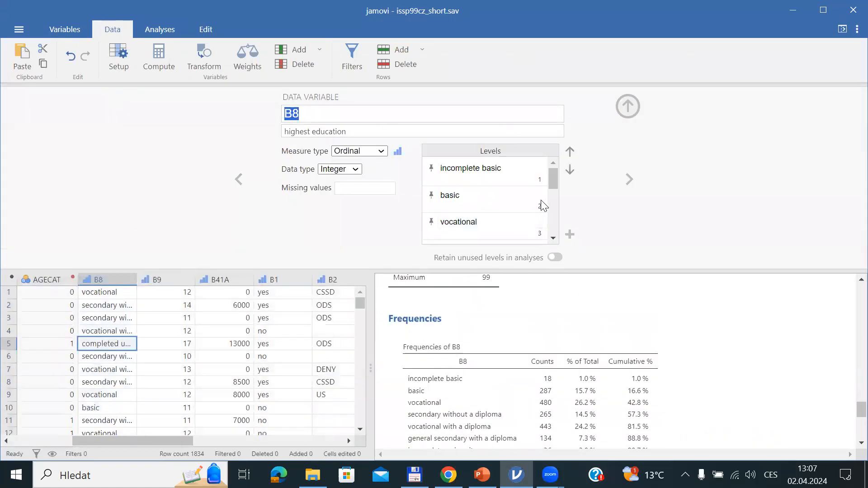
drag(550, 181, 556, 227)
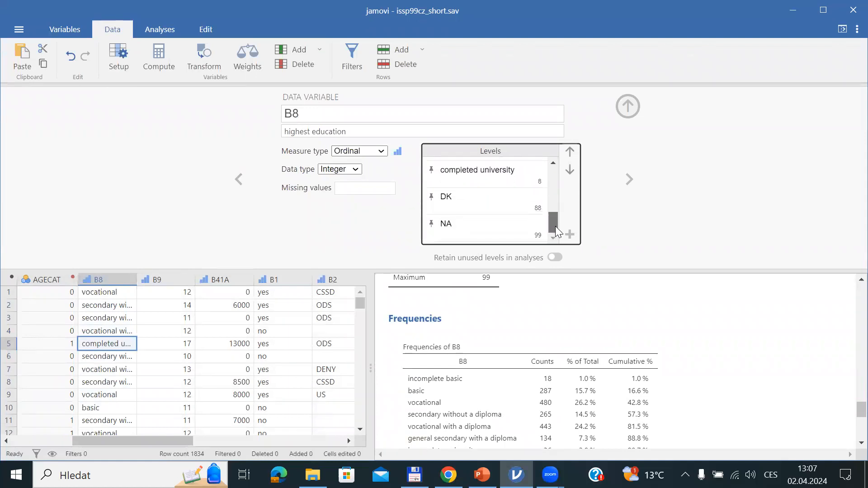
click(451, 226)
scroll(860, 412, down, 3)
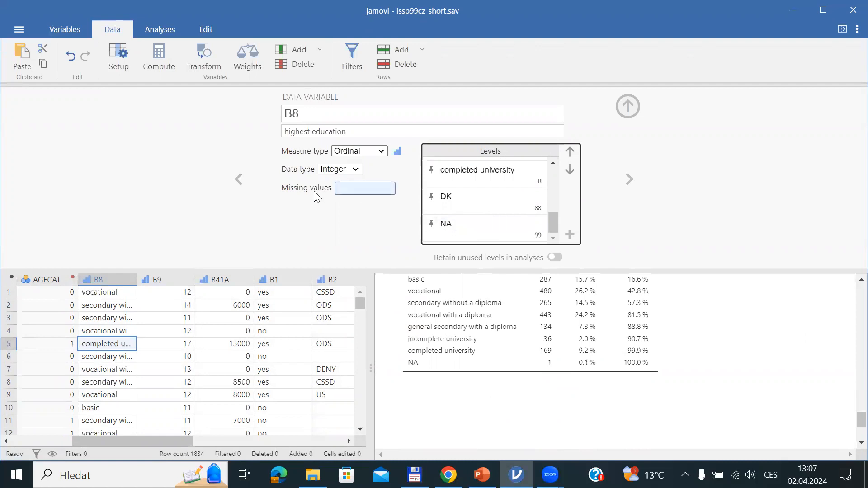
Step: Define a missing value rule for B8 when $source == 99 and close the variable settings
click(348, 189)
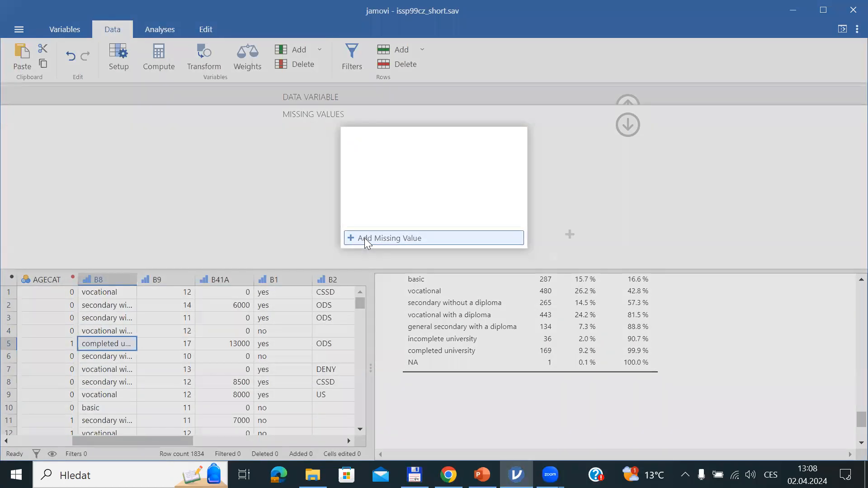
click(364, 238)
click(402, 144)
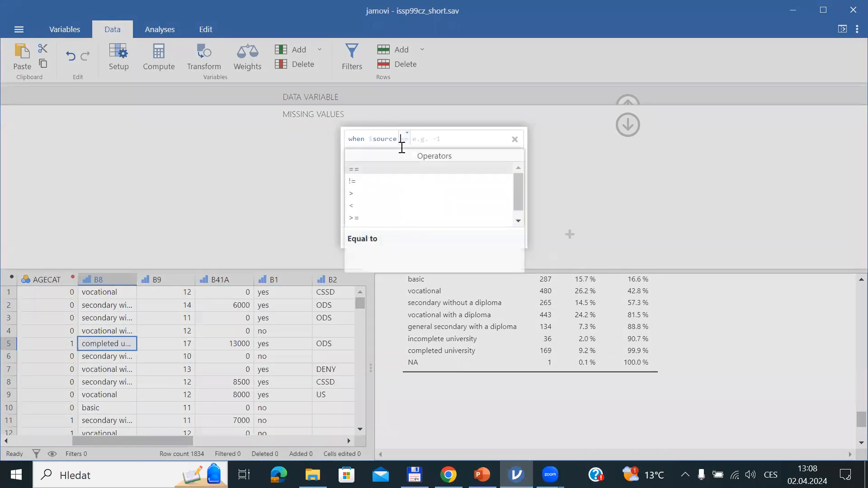
click(391, 170)
click(444, 135)
text(99)
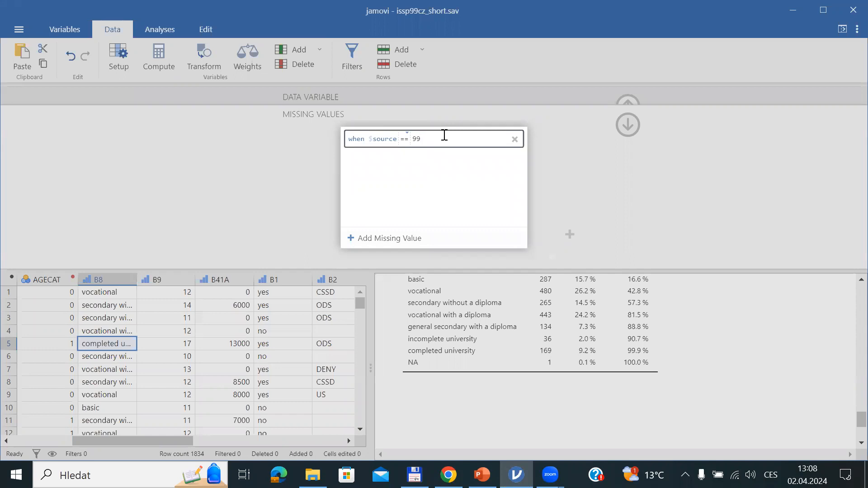
key(Return)
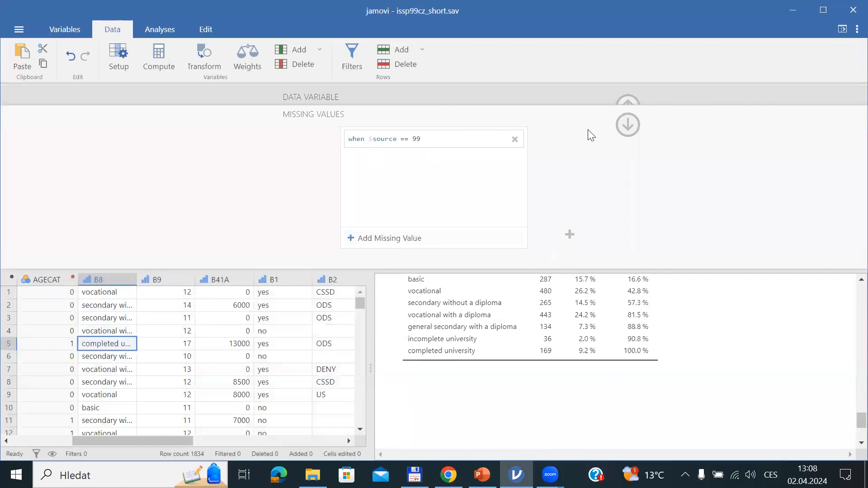
click(631, 127)
click(625, 108)
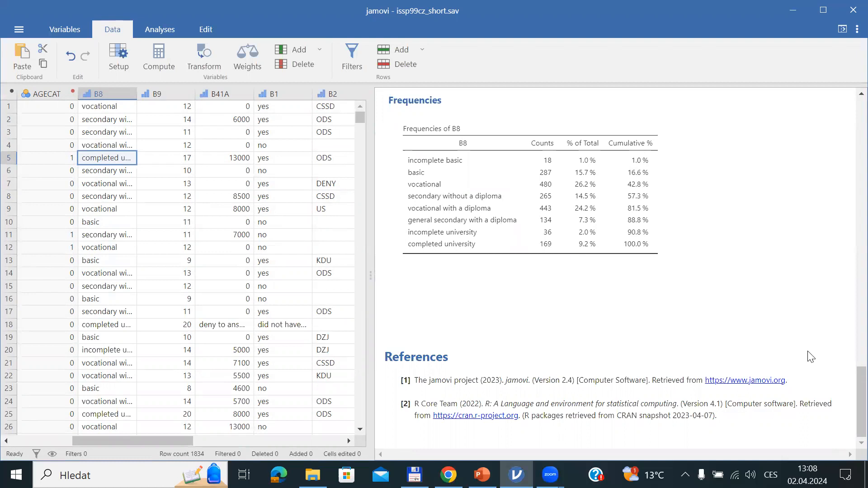
Step: Review the updated B8 descriptives and frequencies, and switch to PowerPoint slide 7, T-tests and ANOVA
drag(851, 382, 847, 345)
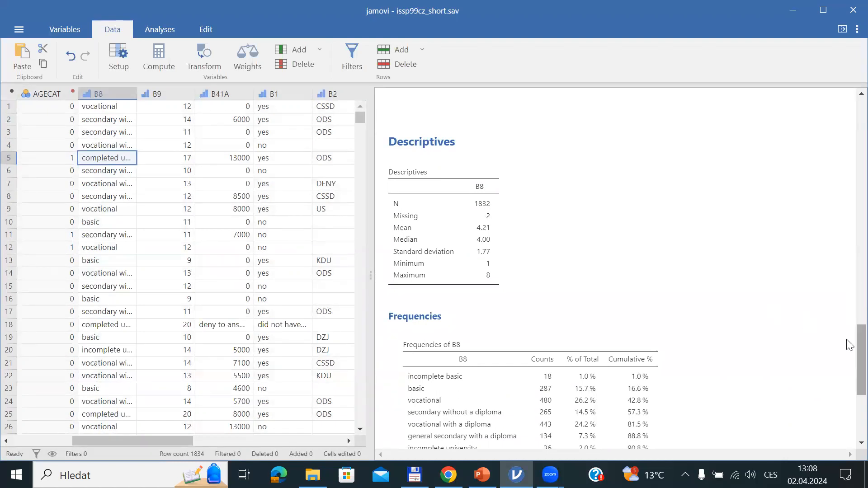
drag(847, 343, 850, 366)
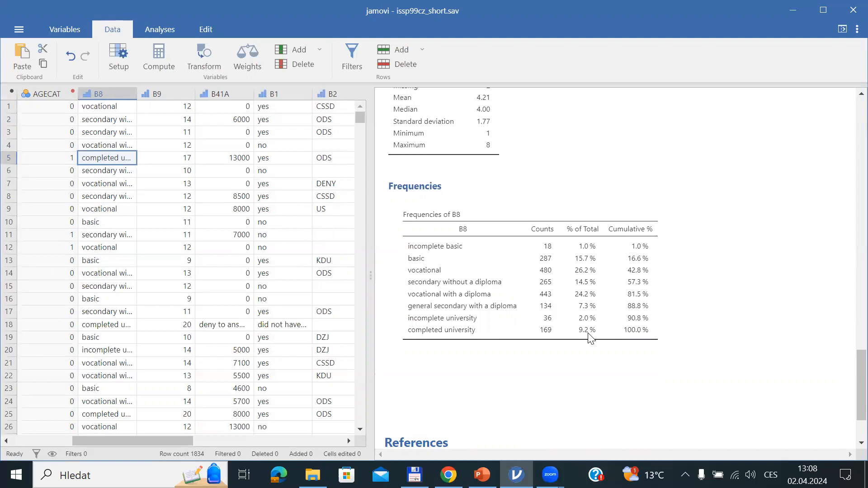
key(alt+Tab)
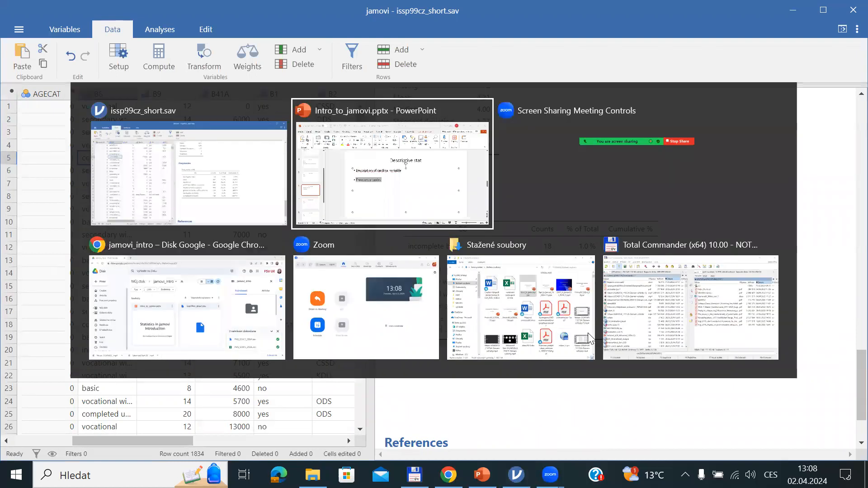
click(60, 375)
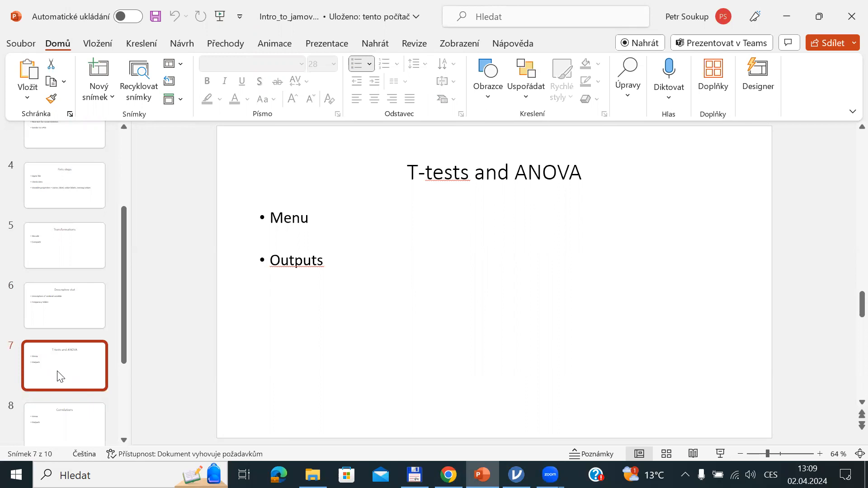
Step: Switch back to jamovi and examine the B41A data column, including its zero values and the deny to answer entry in row 18
key(alt+Tab)
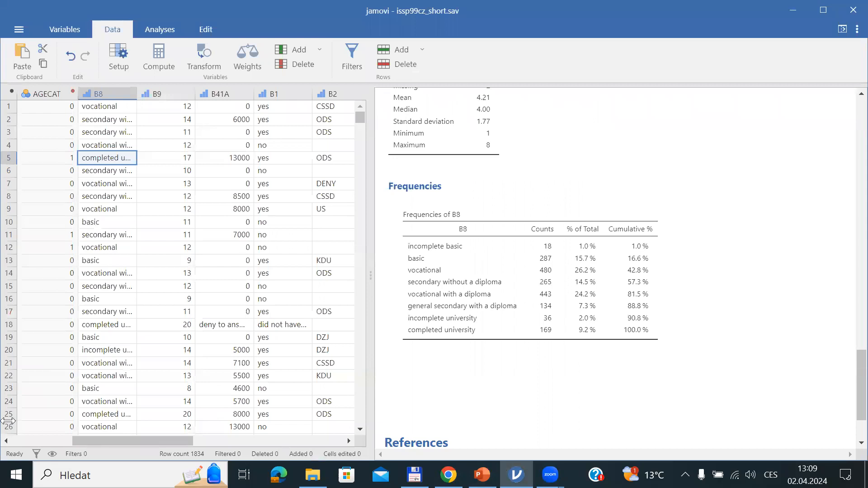
drag(116, 444, 137, 444)
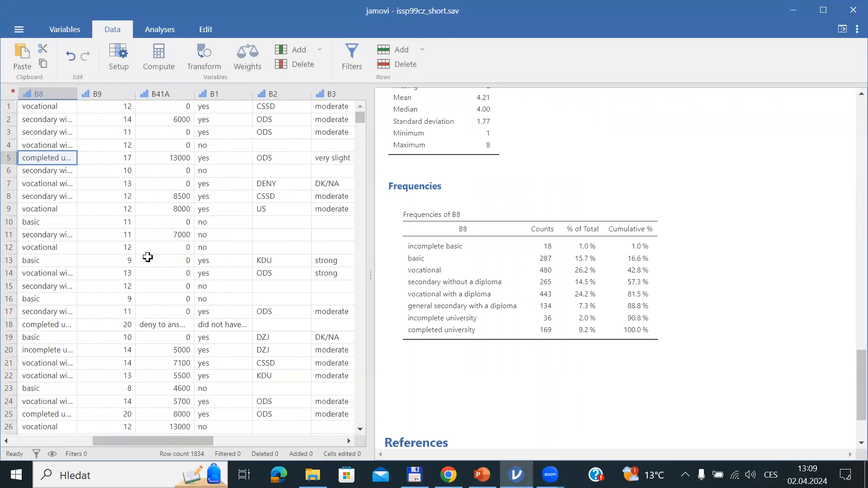
click(168, 93)
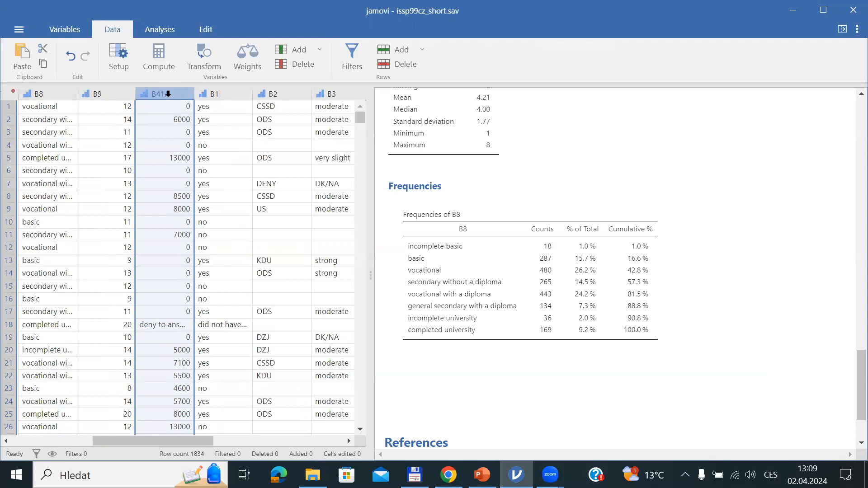
click(180, 106)
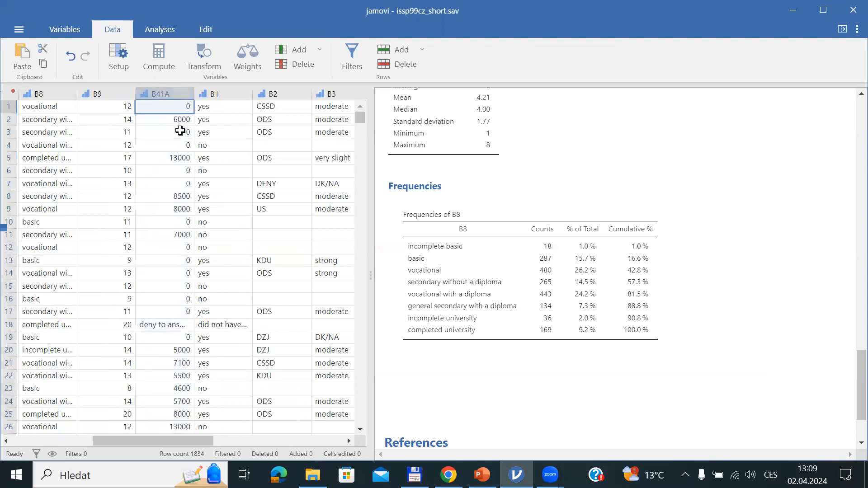
click(180, 131)
click(180, 144)
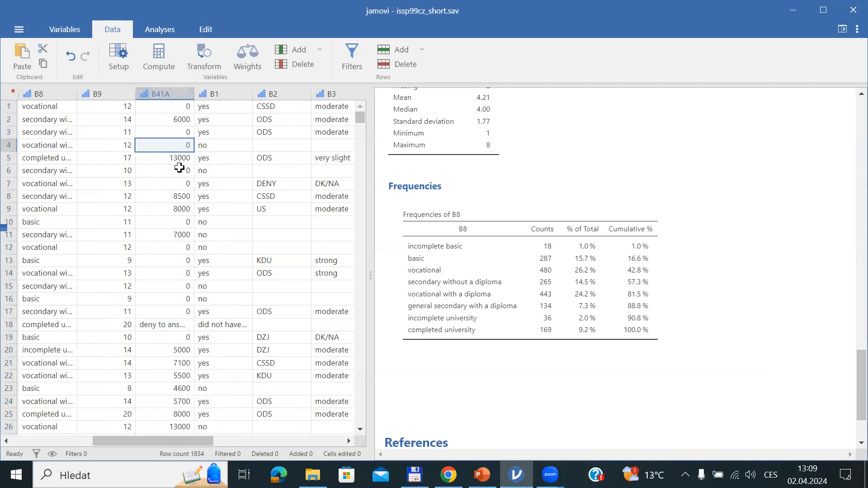
click(179, 169)
click(177, 182)
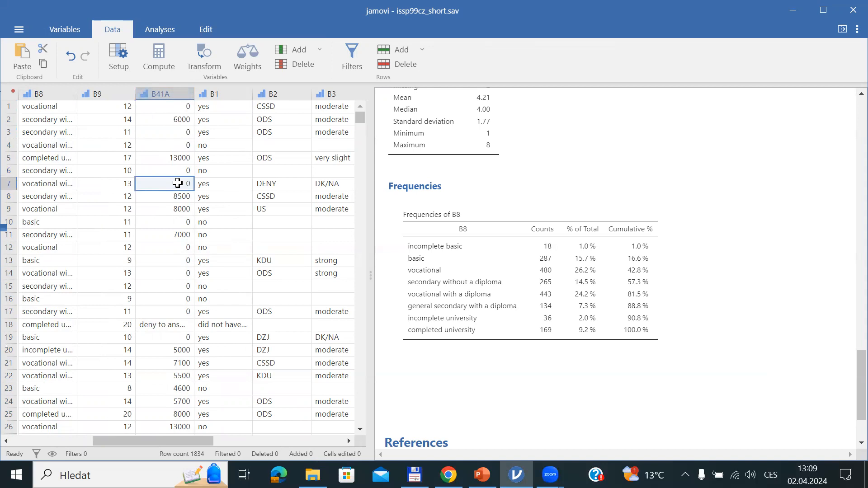
click(165, 321)
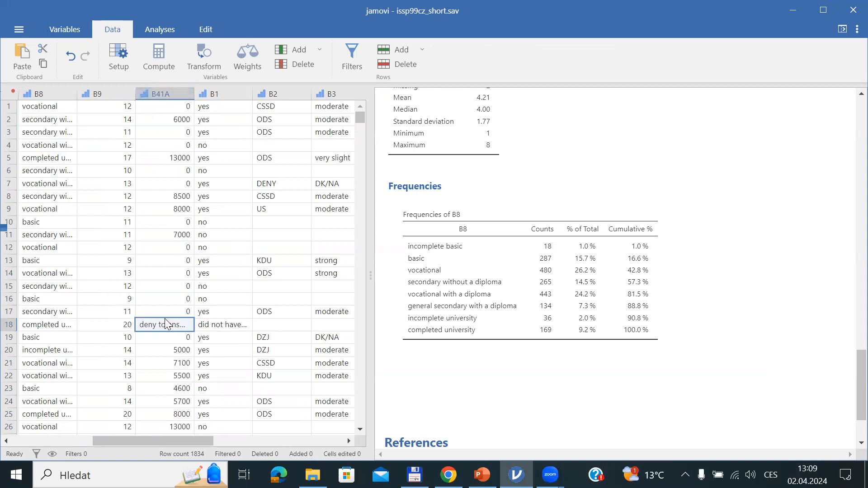
Step: Open the B41A income variable settings and check the codes of the DK/NA and deny to answer levels and the 0 level
double_click(173, 93)
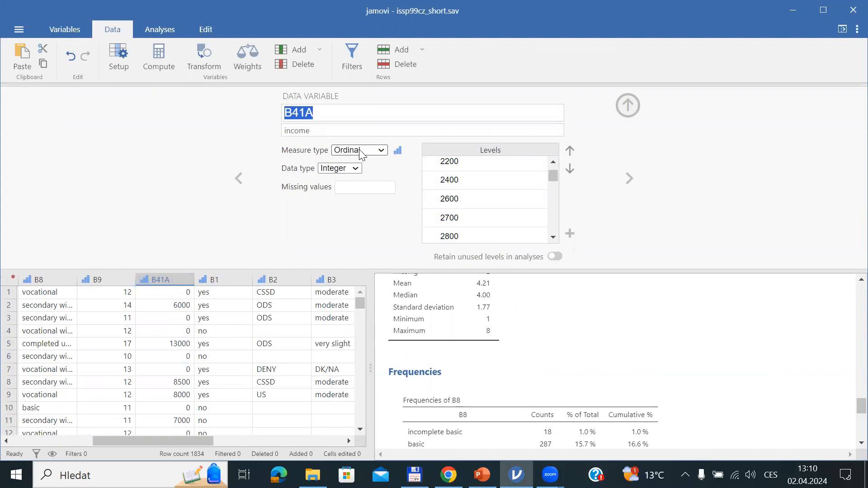
drag(550, 172, 557, 238)
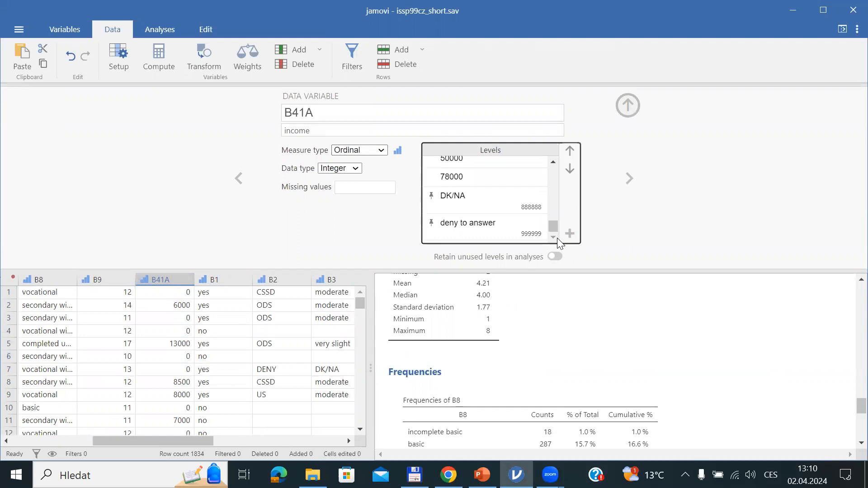
click(449, 197)
click(447, 195)
click(452, 223)
drag(555, 227, 552, 156)
click(487, 168)
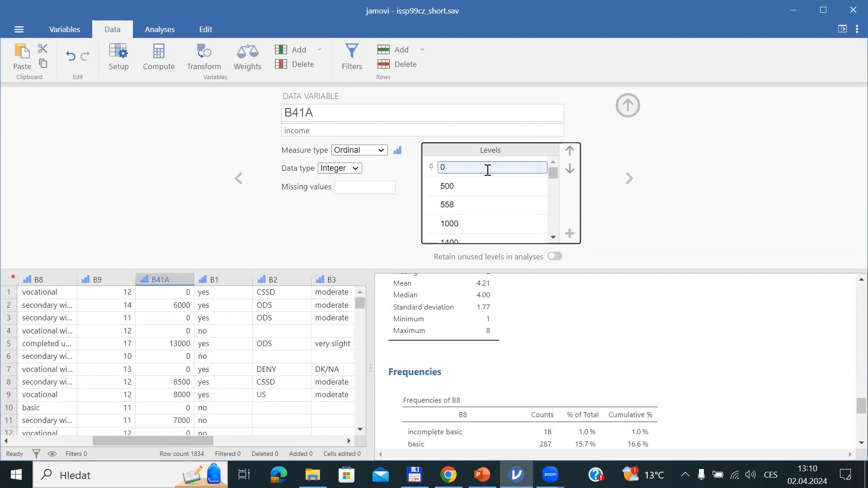
Step: Add a missing value rule for B41A that treats $source == 0 as missing
click(352, 188)
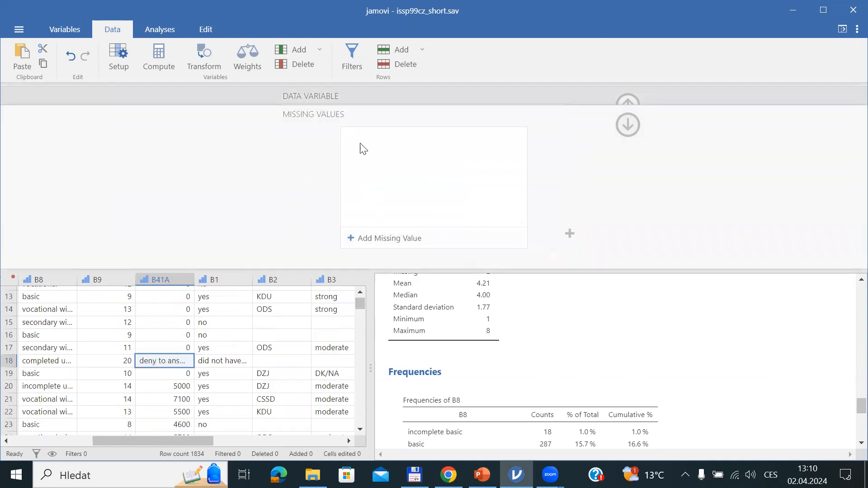
click(373, 237)
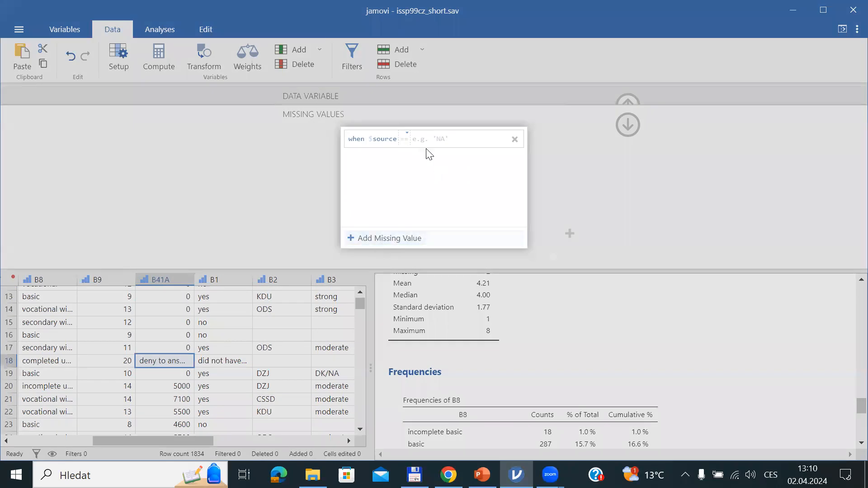
click(404, 141)
click(388, 174)
click(428, 132)
text(0)
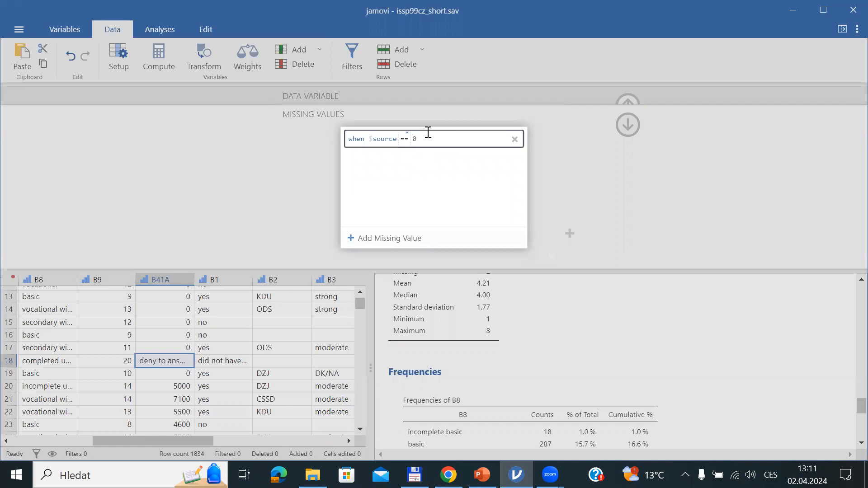
Step: Add a second missing value rule for B41A, $source >= 888888, and close the variable settings
click(357, 239)
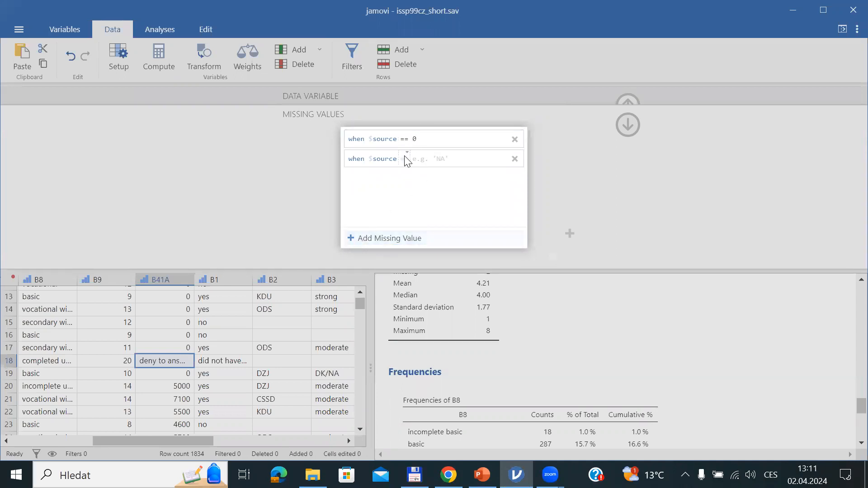
click(406, 158)
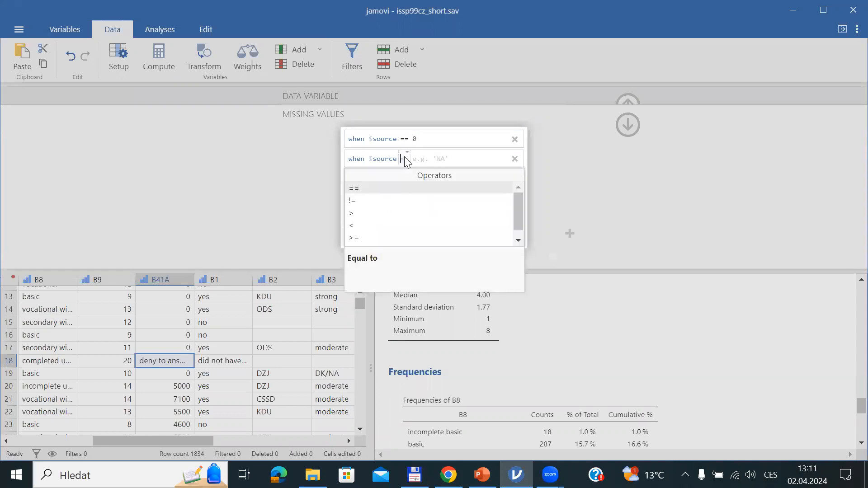
click(372, 237)
text(888888)
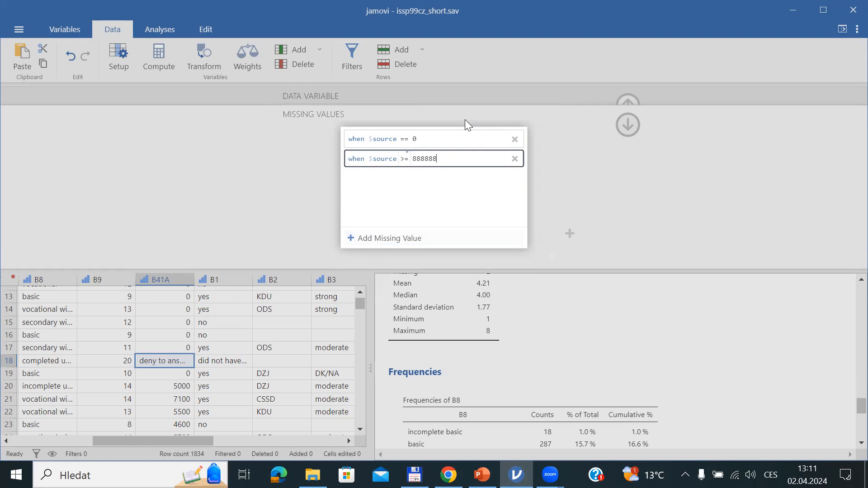
key(Return)
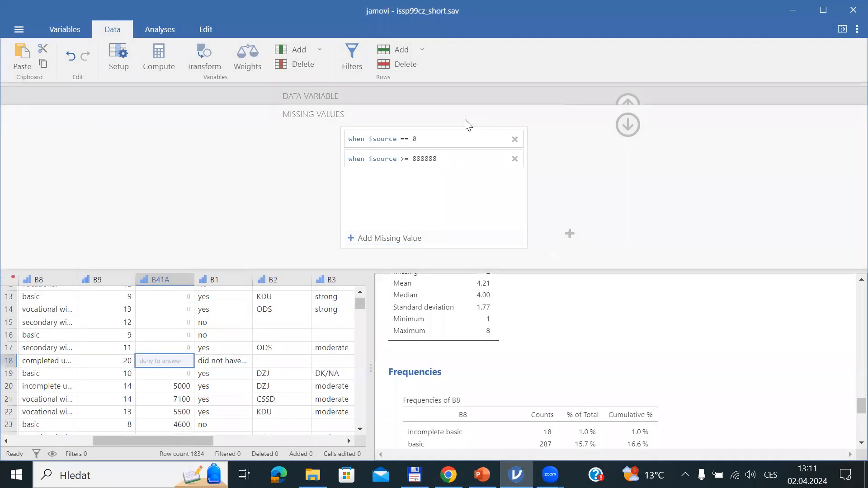
click(633, 120)
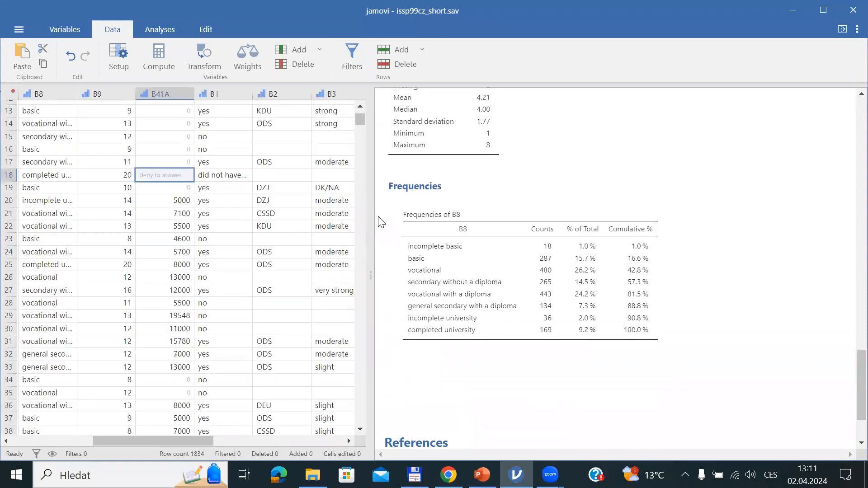
Step: Examine how the zero values and the deny to answer entry are marked in rows 12 to 18 of B41A
click(185, 112)
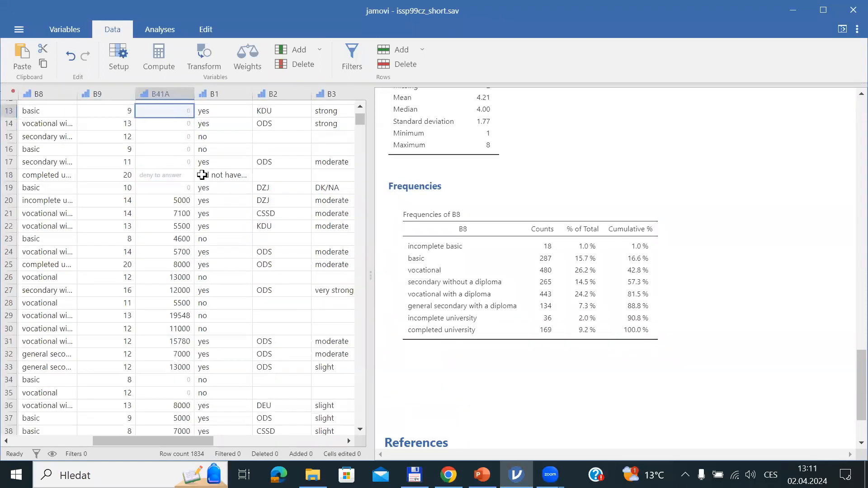
scroll(202, 175, up, 1)
key(shift+Up)
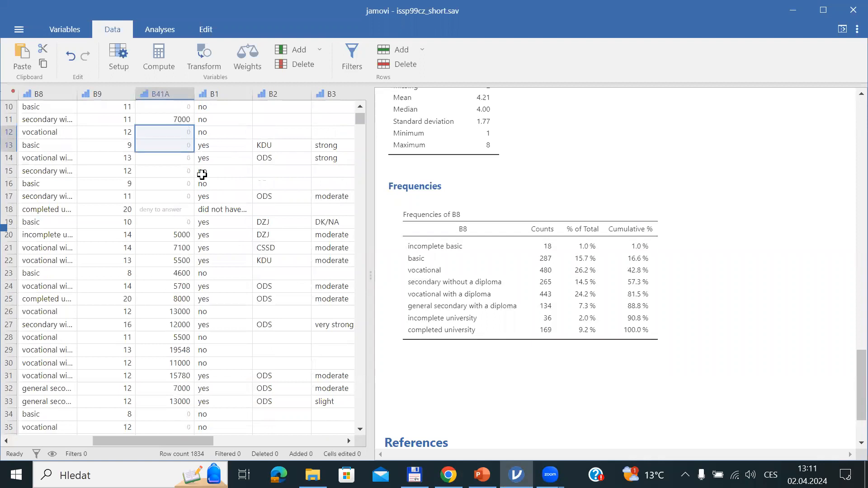
key(shift+Down)
key(shift+Down)
key(shift+Down)
key(shift+Down)
key(shift+Down)
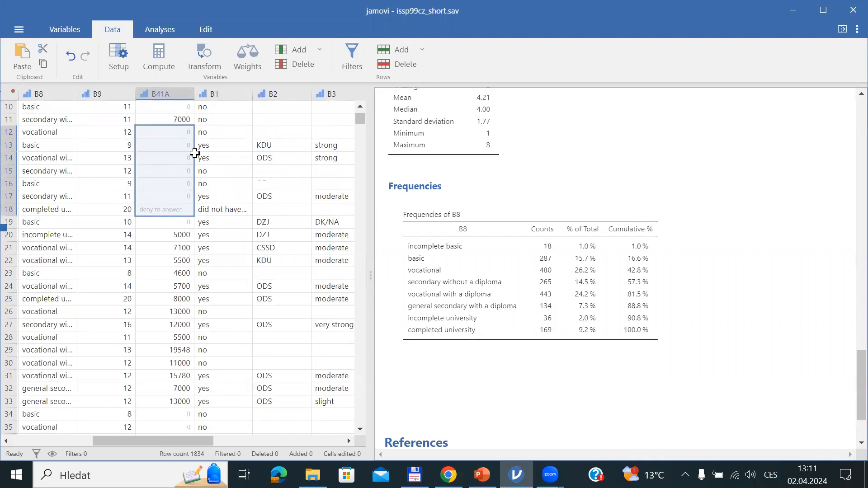
click(177, 133)
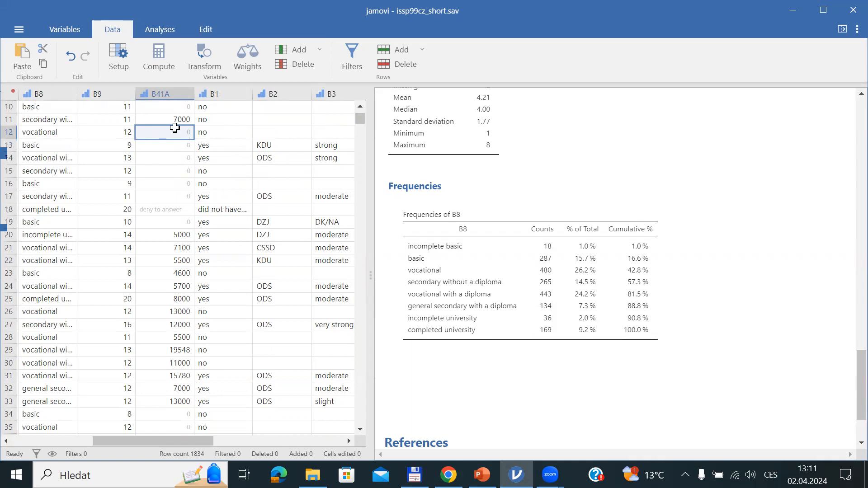
key(shift+Down)
key(shift+Down)
key(shift+Down)
key(shift+Down)
key(shift+Down)
key(shift+Down)
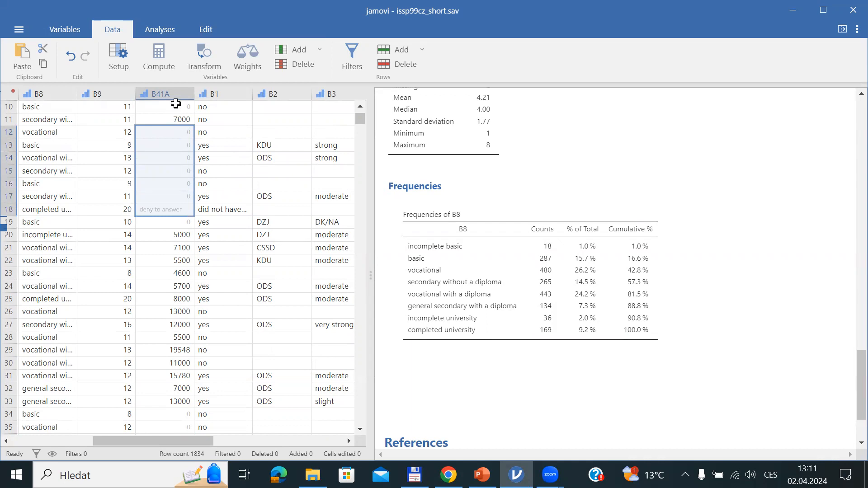
Step: Select the B48 column in the data and start a new Independent Samples T-Test
drag(189, 442, 21, 448)
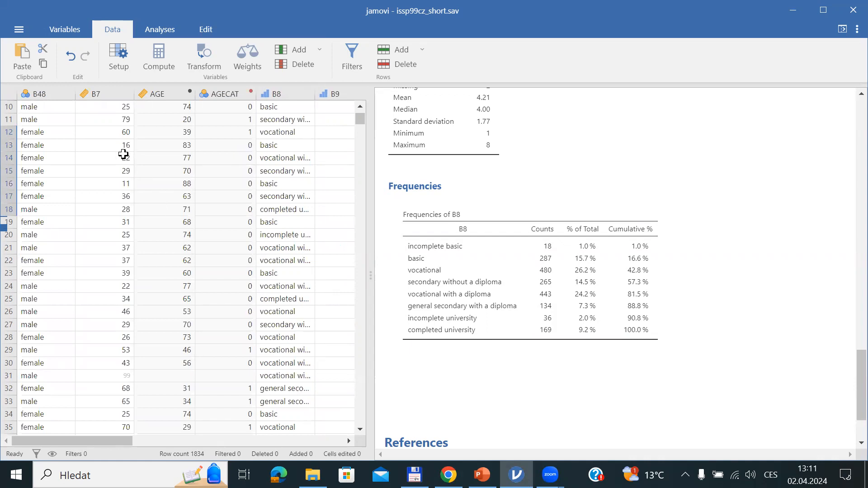
click(39, 94)
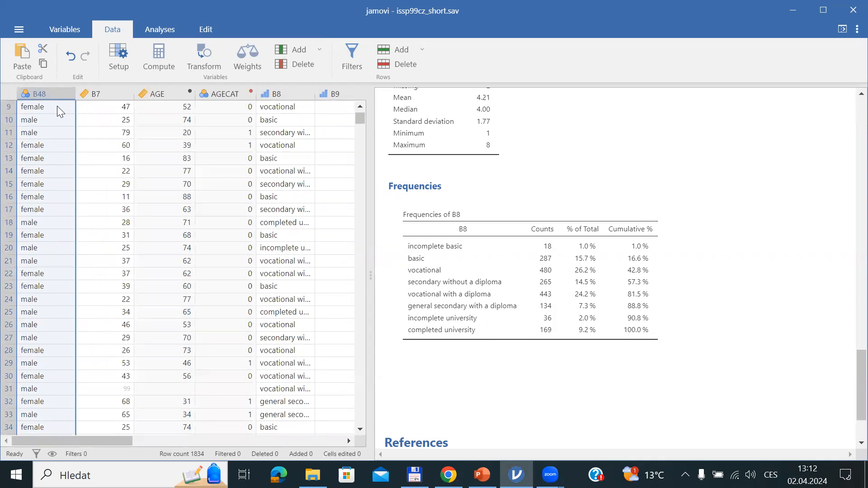
click(175, 31)
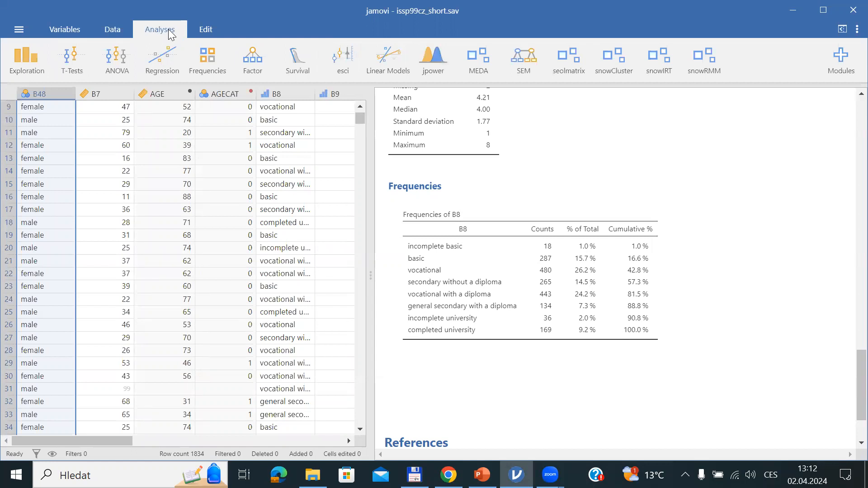
click(72, 63)
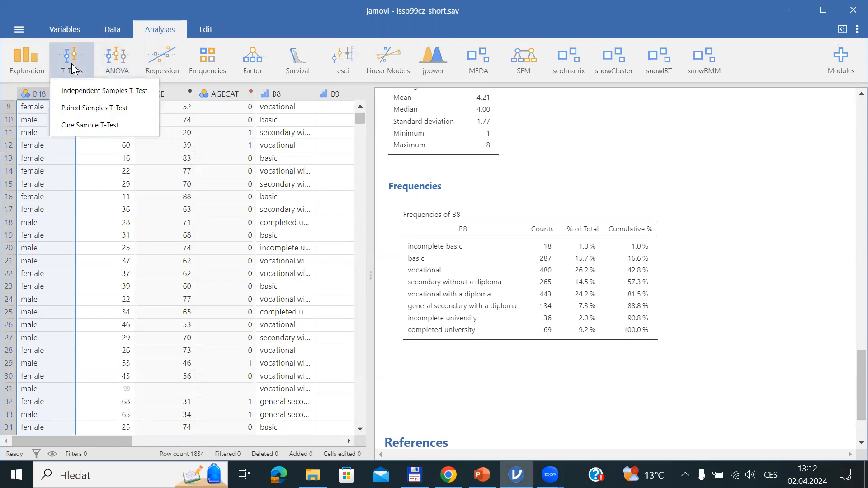
click(89, 92)
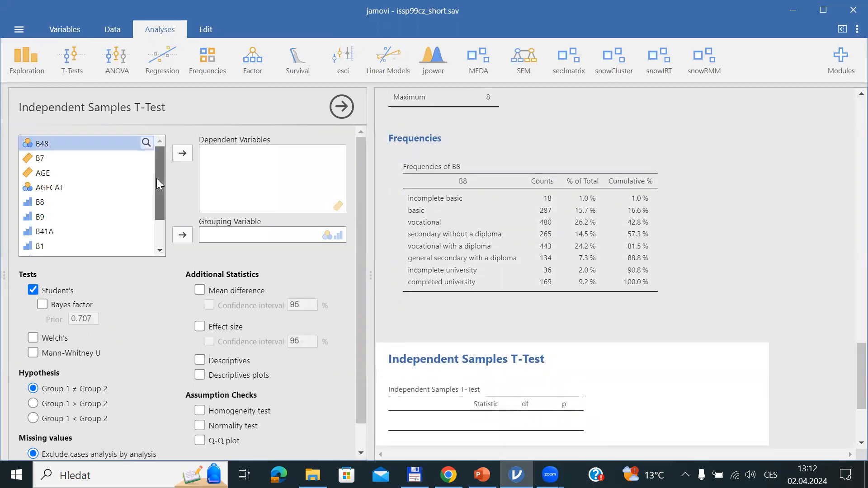
Step: Assign B41A as the dependent variable and B48 as the grouping variable of the T-test, and view its results
scroll(157, 236, down, 1)
click(48, 192)
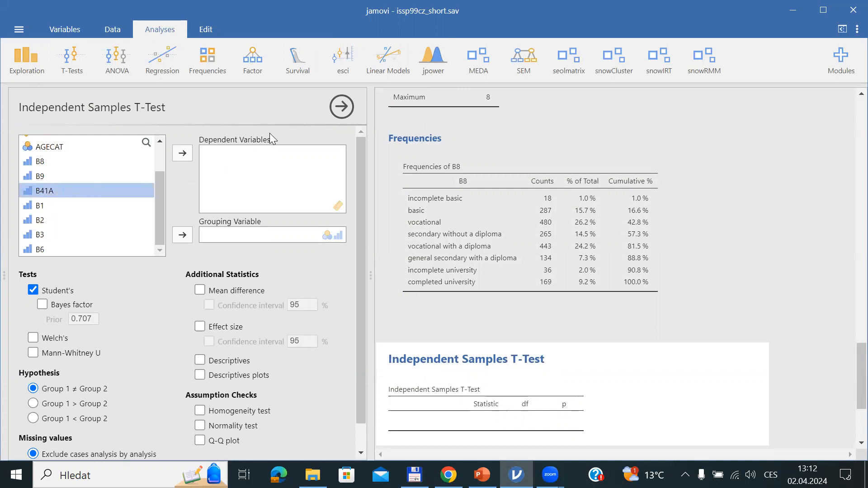
click(183, 153)
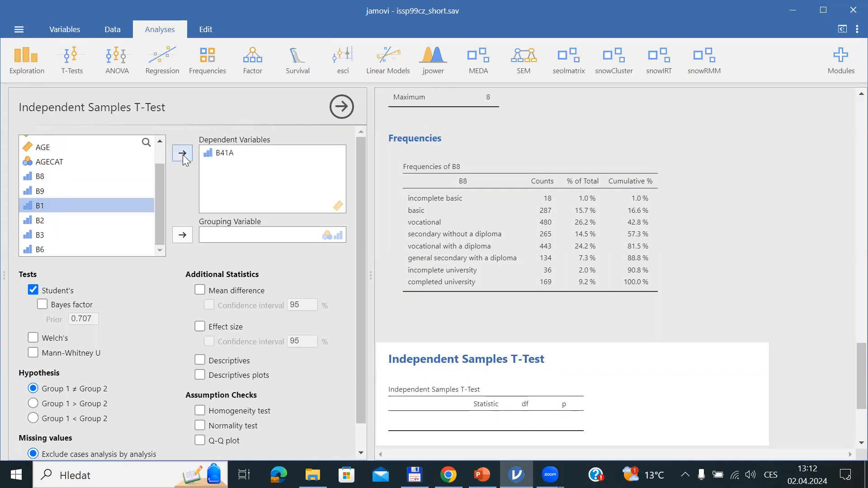
drag(158, 195, 160, 145)
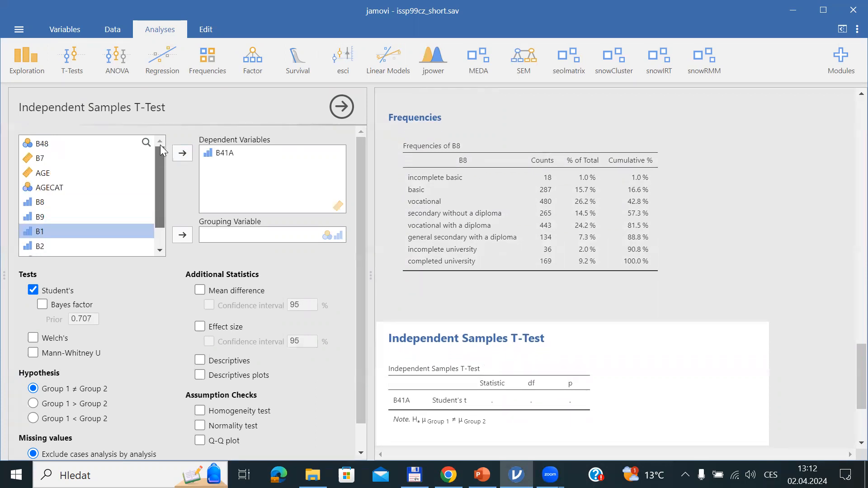
click(65, 144)
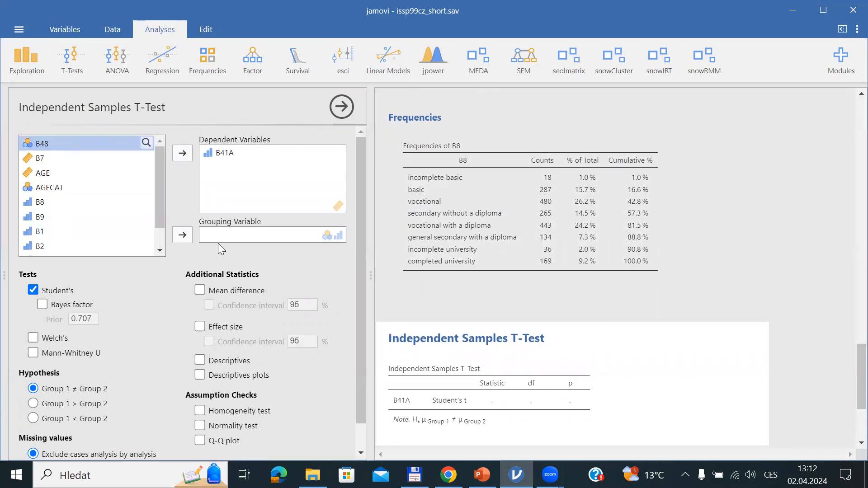
click(185, 237)
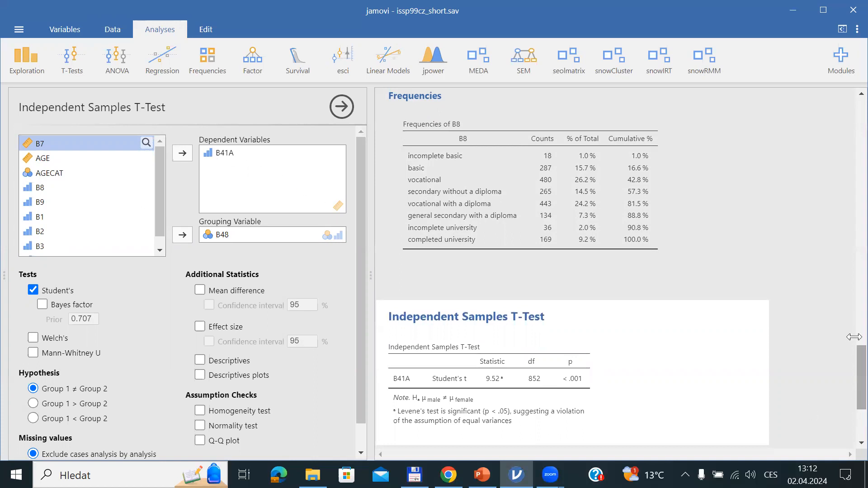
scroll(849, 367, down, 3)
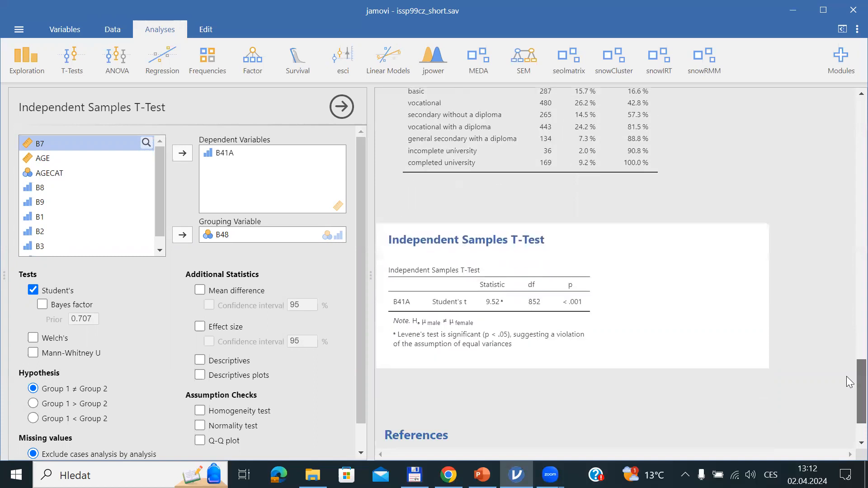
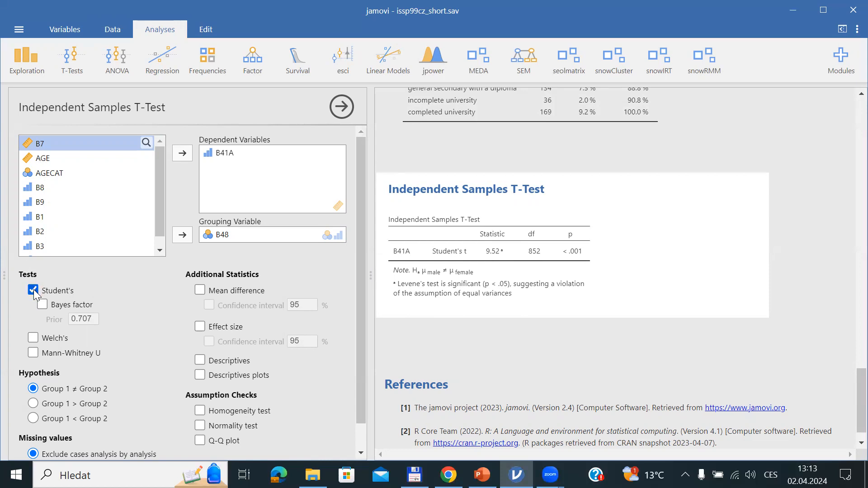
Step: Include Welch's alongside Student's test, and add group descriptives and effect size with a 95% confidence interval
click(33, 338)
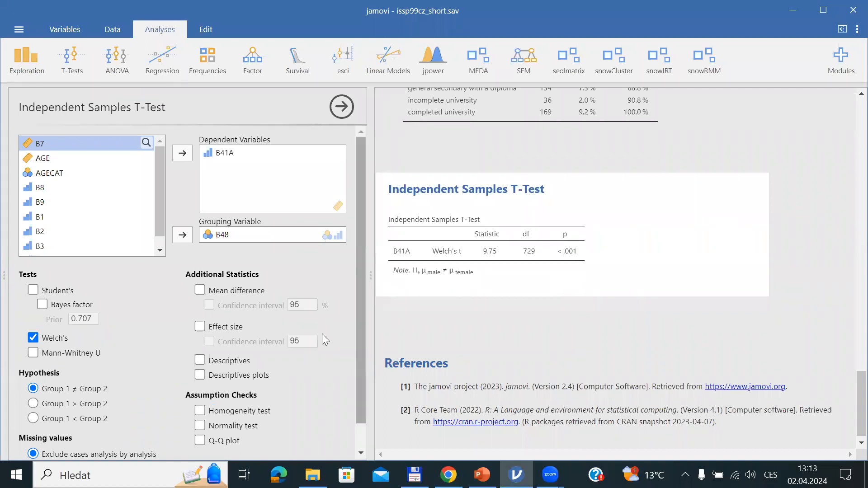
click(200, 360)
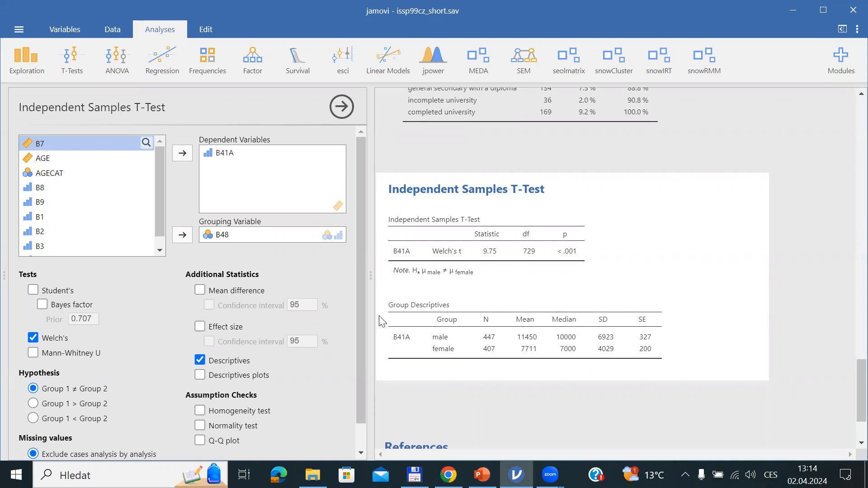
scroll(362, 355, down, 1)
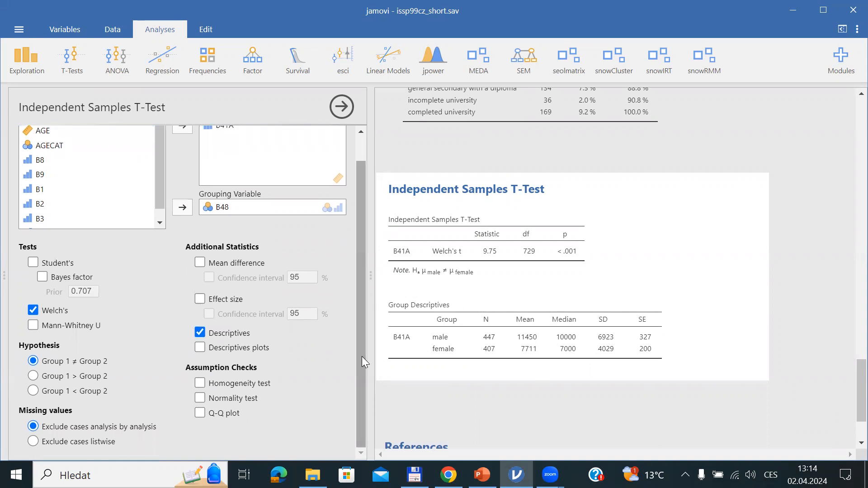
click(201, 299)
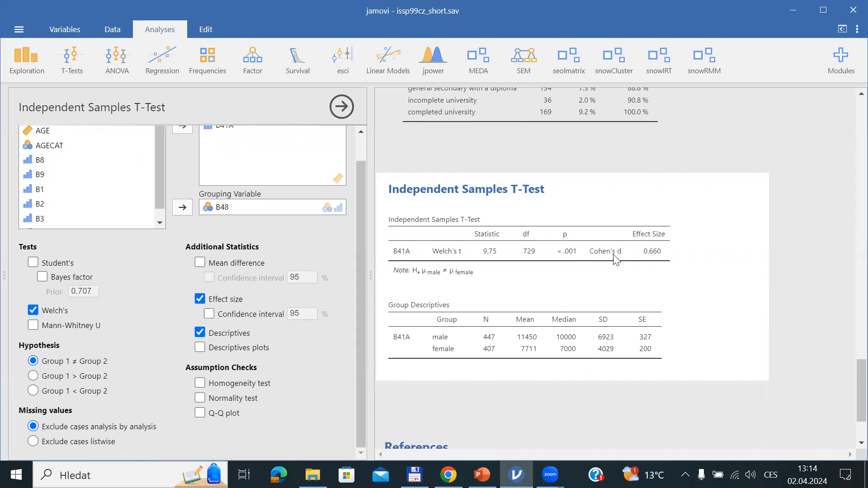
click(209, 314)
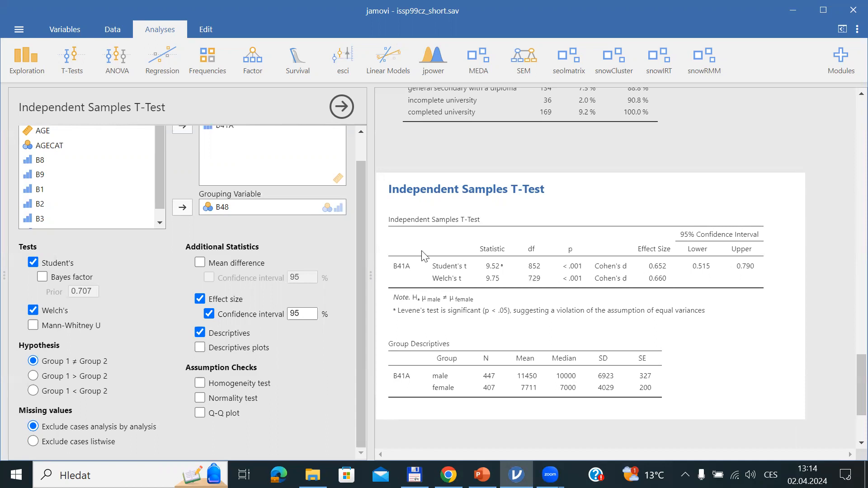
drag(362, 278, 367, 167)
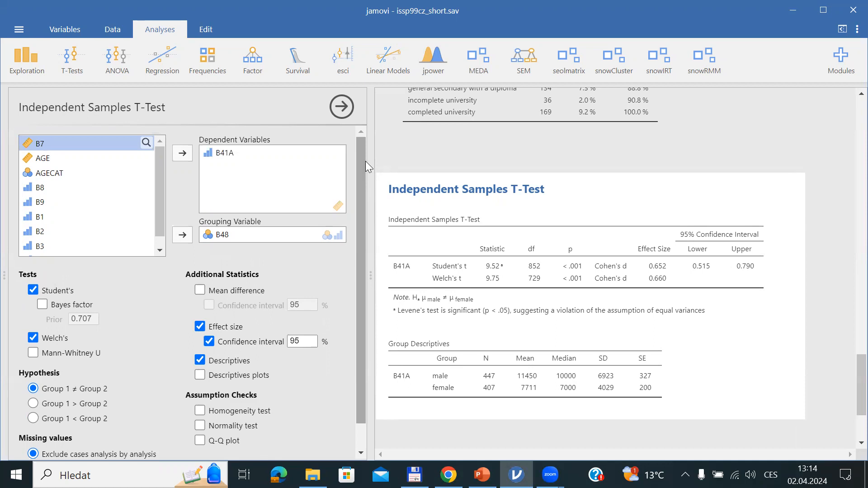
Step: Start a One-Way ANOVA and assign B41A as its dependent variable
click(121, 62)
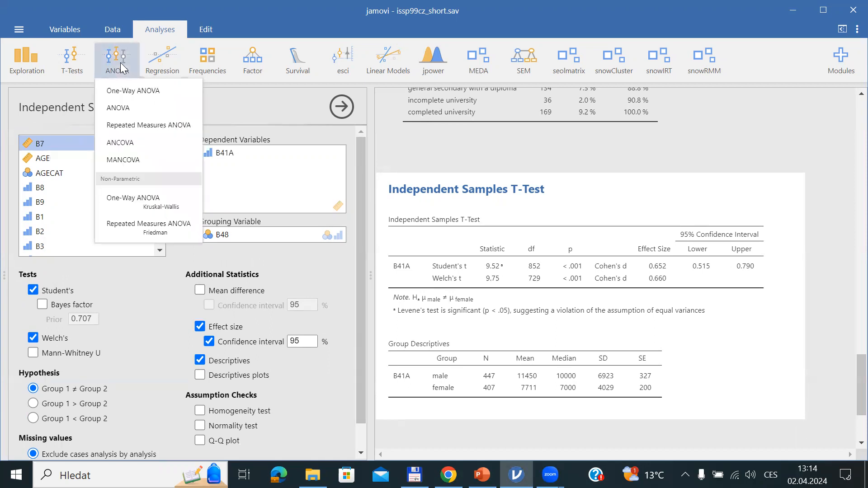
click(146, 92)
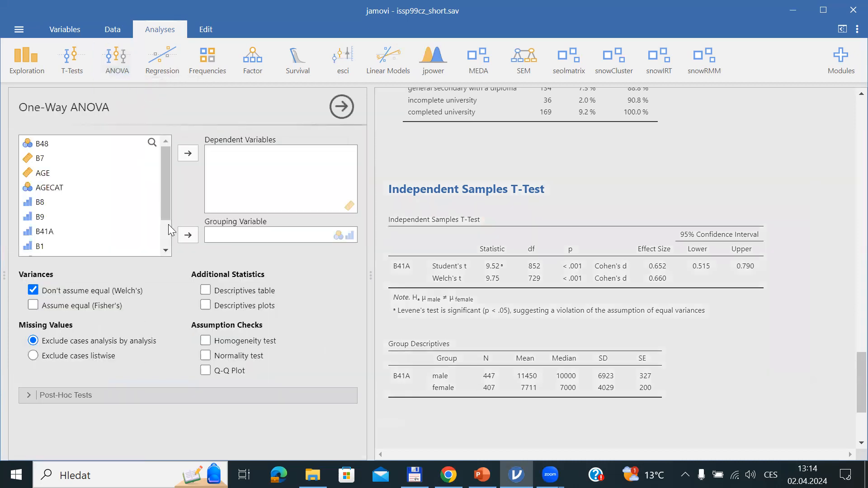
drag(168, 190, 168, 198)
click(66, 219)
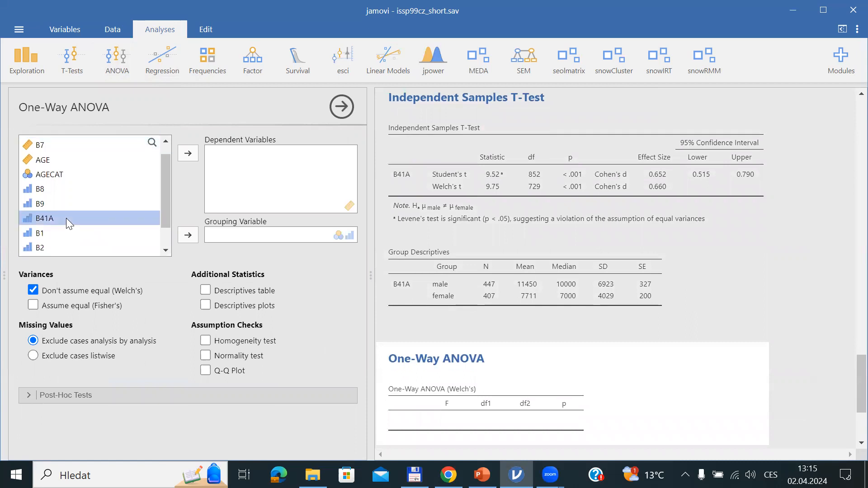
click(189, 153)
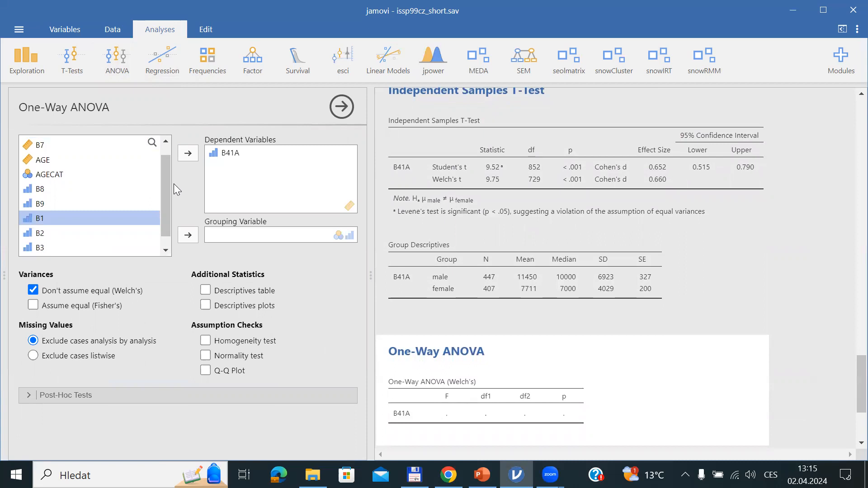
Step: Assign B48 as the grouping variable of the One-Way ANOVA and view its results
drag(165, 194, 166, 152)
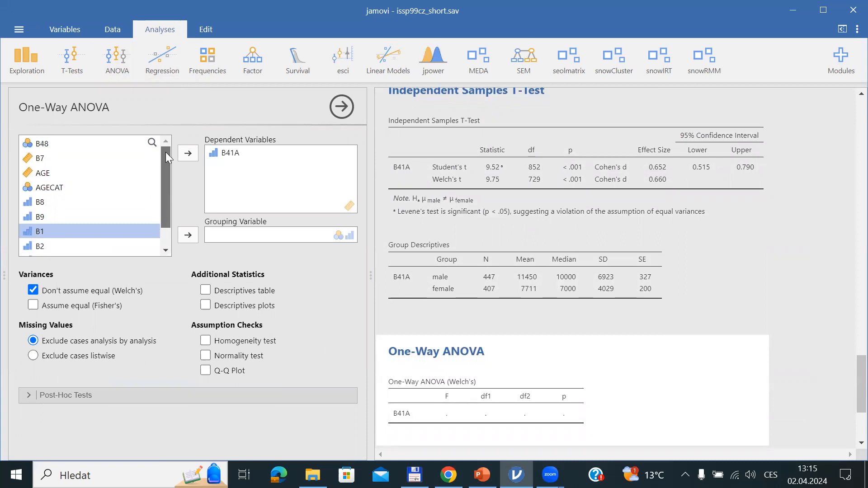
click(99, 141)
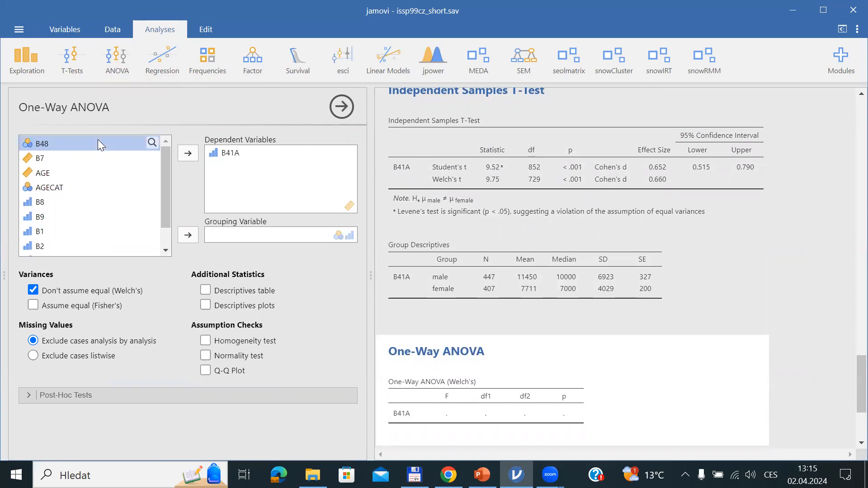
click(189, 233)
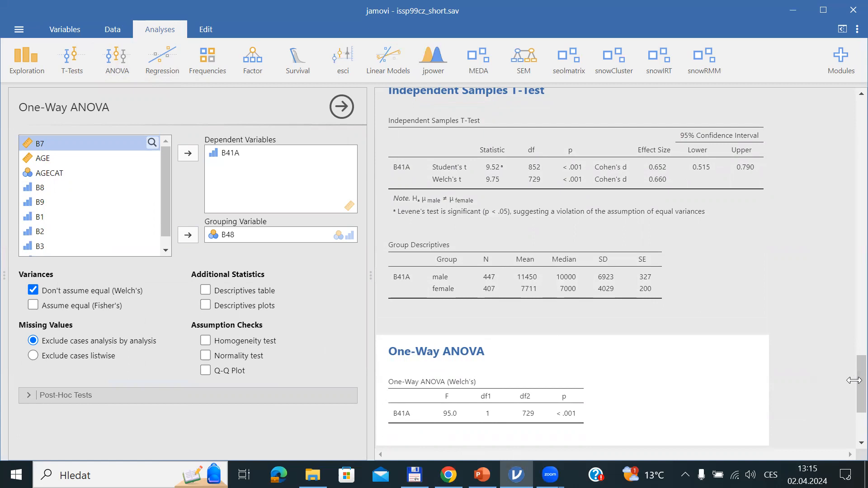
scroll(847, 407, down, 3)
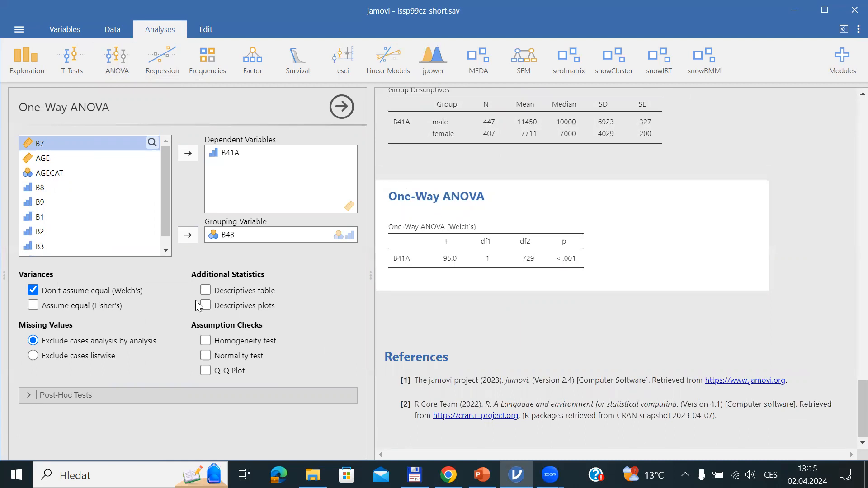
Step: Add the descriptives table to the One-Way ANOVA and expand the post-hoc test options
click(206, 290)
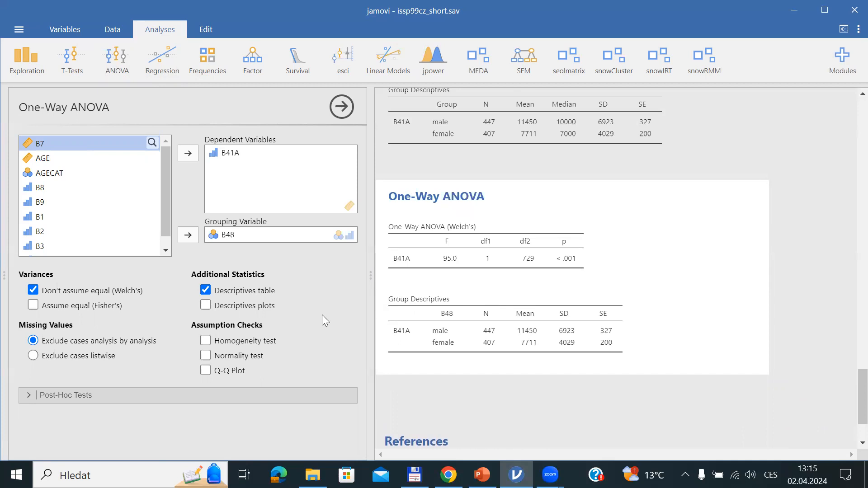
click(30, 396)
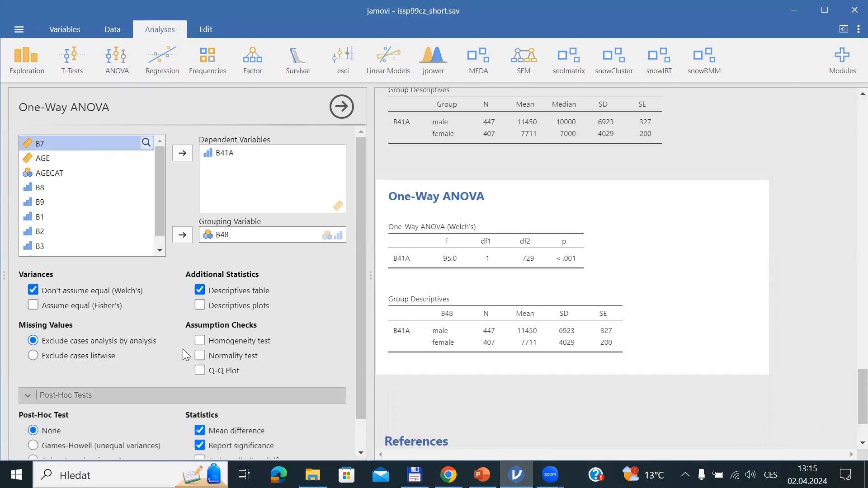
drag(363, 260, 366, 387)
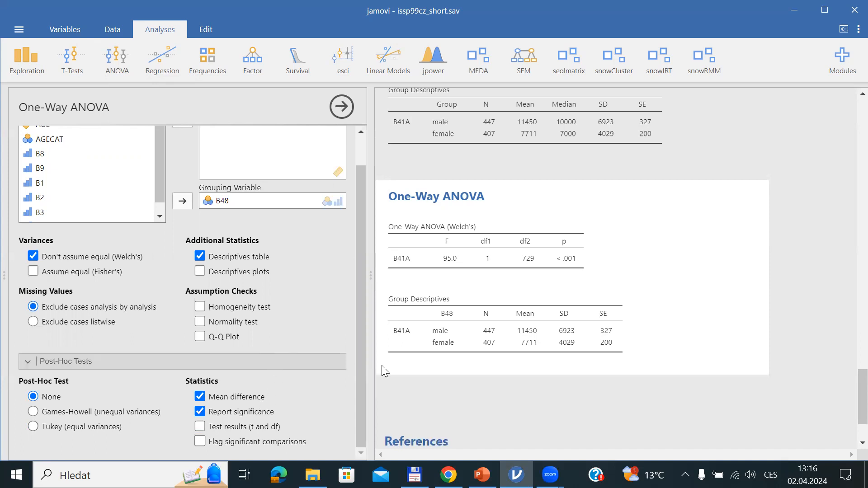
Step: Switch to the PowerPoint presentation, show the Correlations slide and the remaining slide thumbnails, and return to jamovi
key(alt+Tab)
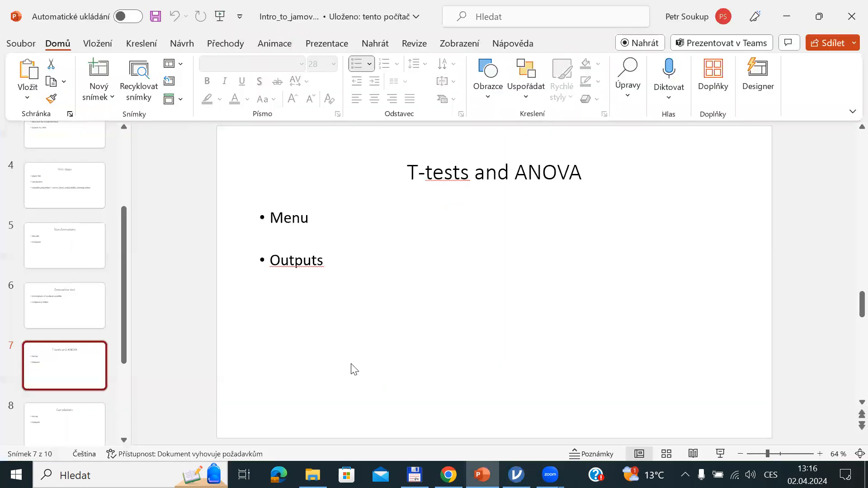
click(47, 433)
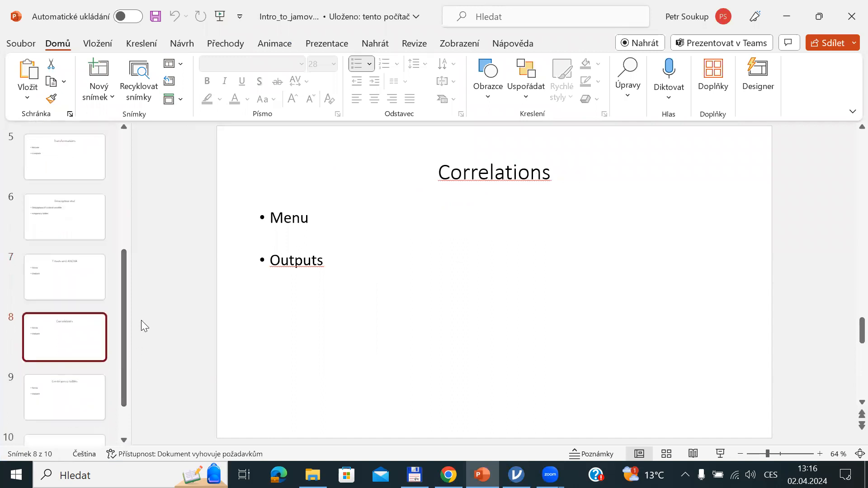
drag(124, 319, 125, 368)
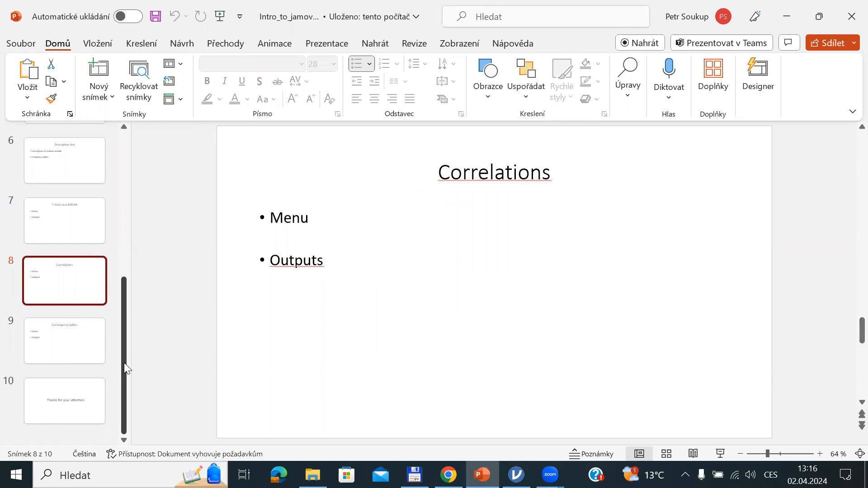
key(alt+Tab)
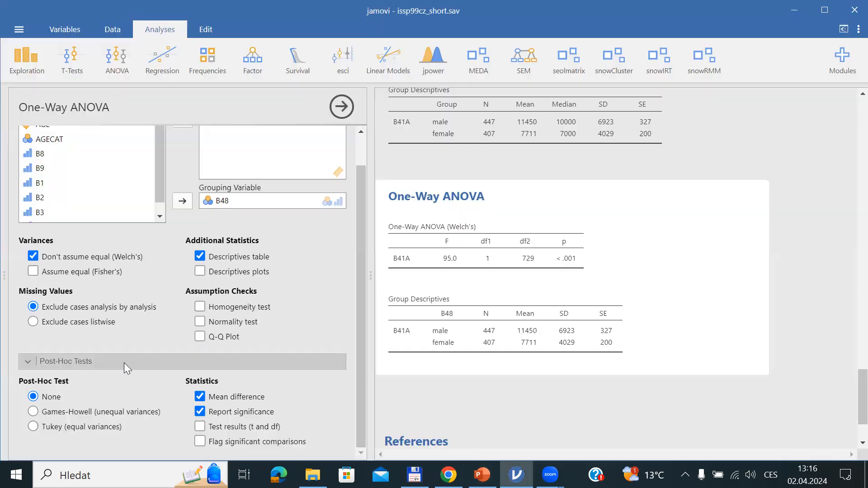
Step: Return to the data sheet and locate the B41A column
click(118, 32)
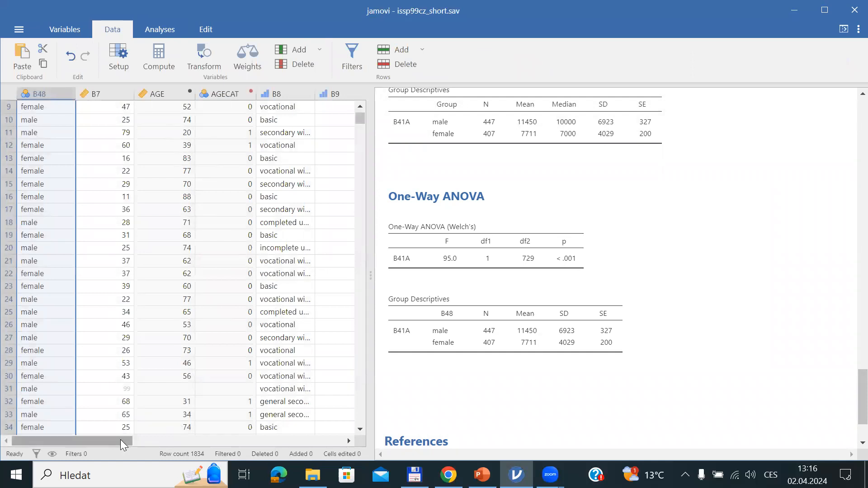
drag(121, 439, 218, 440)
scroll(248, 436, right, 3)
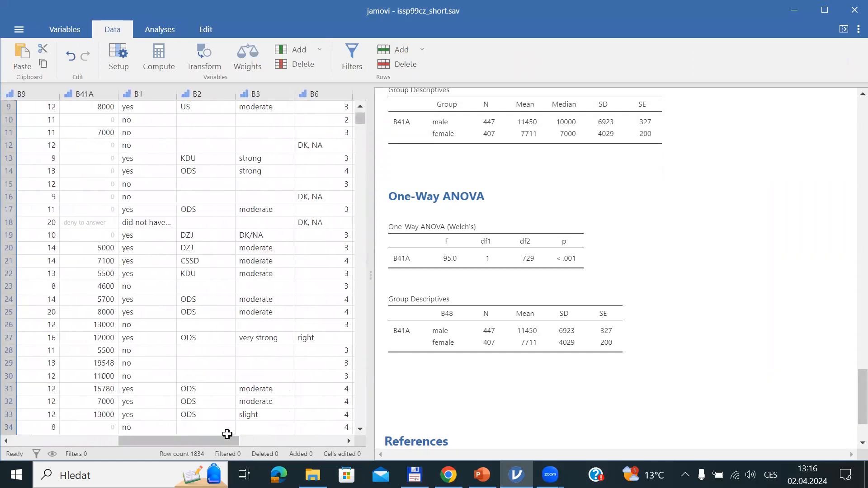
click(101, 94)
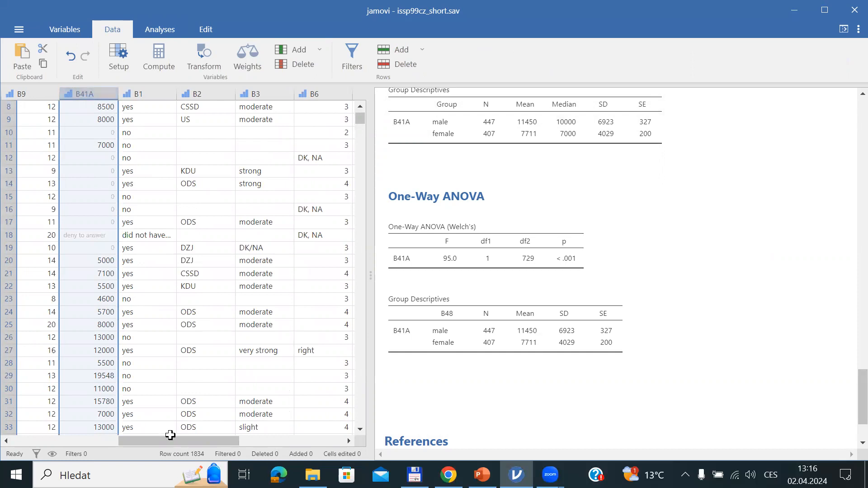
drag(172, 441, 133, 442)
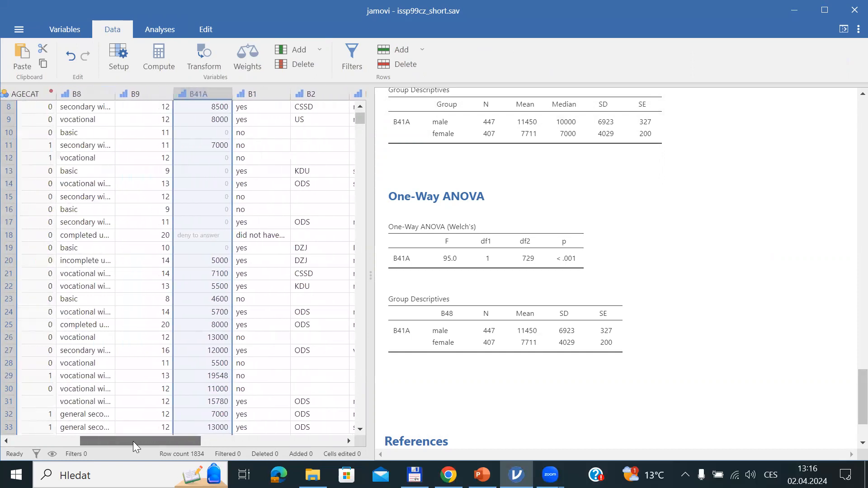
Step: Open the variable setup of B9 and examine its description and the end of its levels list
click(151, 93)
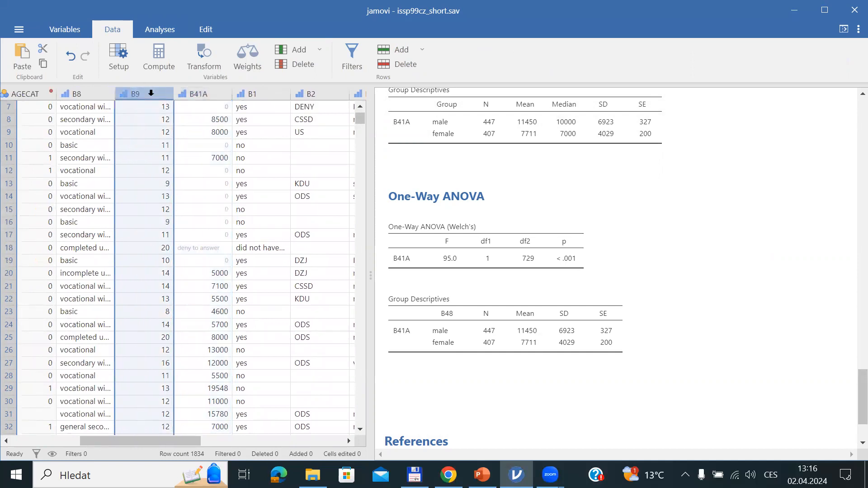
double_click(151, 93)
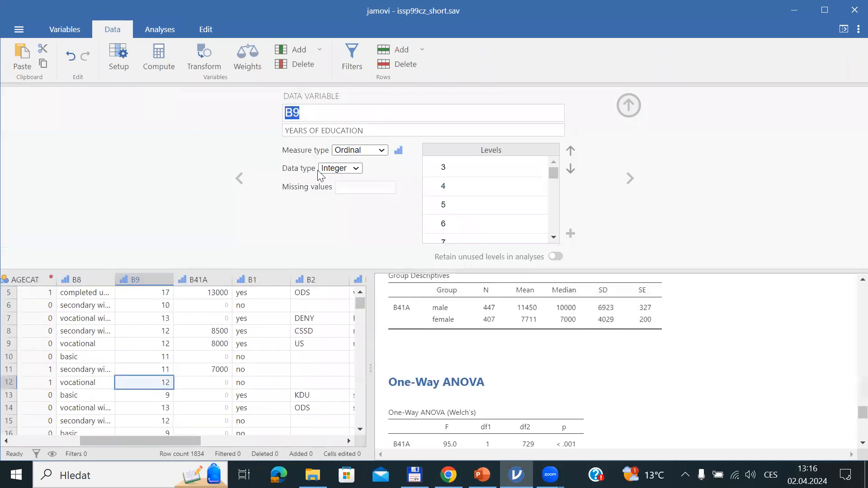
drag(290, 131, 385, 130)
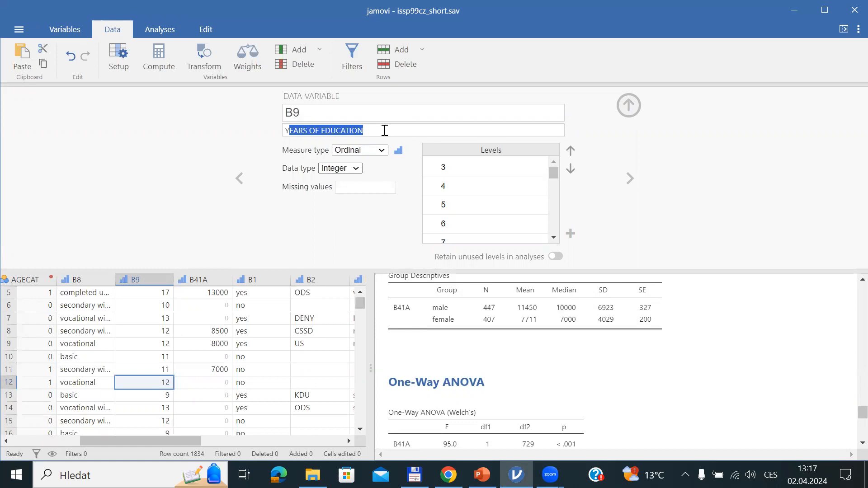
click(535, 168)
drag(552, 173, 556, 237)
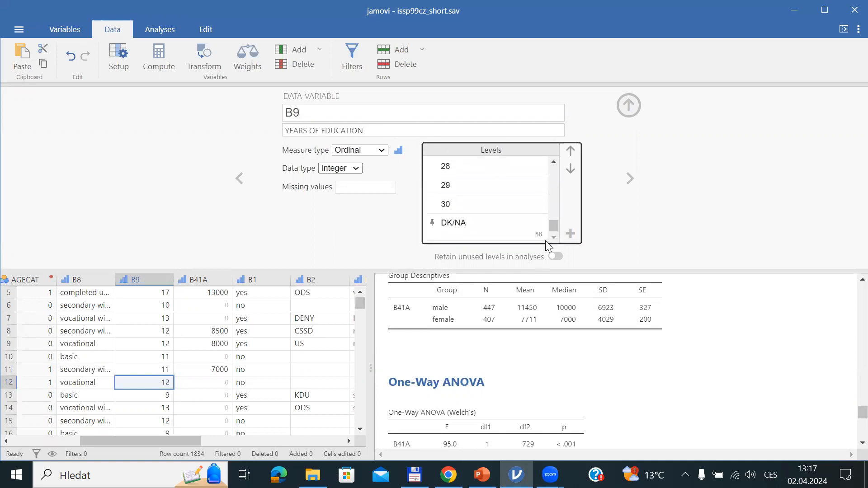
click(443, 223)
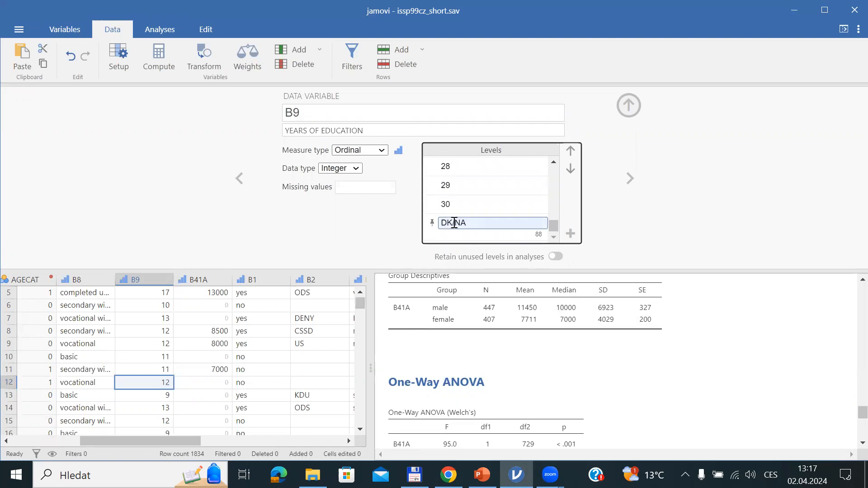
click(541, 244)
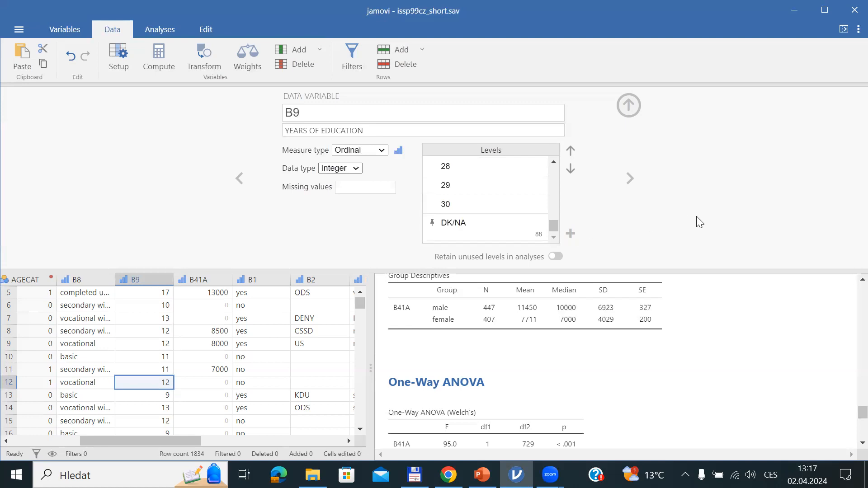
Step: Define 88 as a missing value for B9 and close its variable setup
click(378, 183)
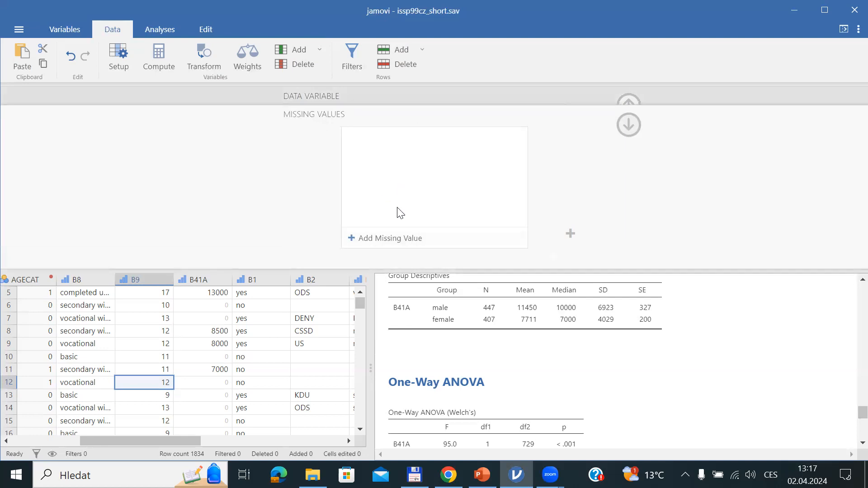
click(374, 238)
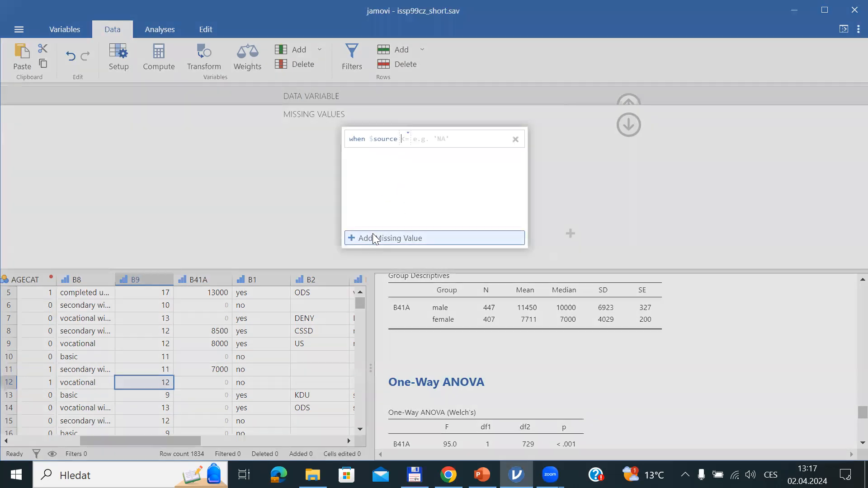
click(406, 140)
click(400, 170)
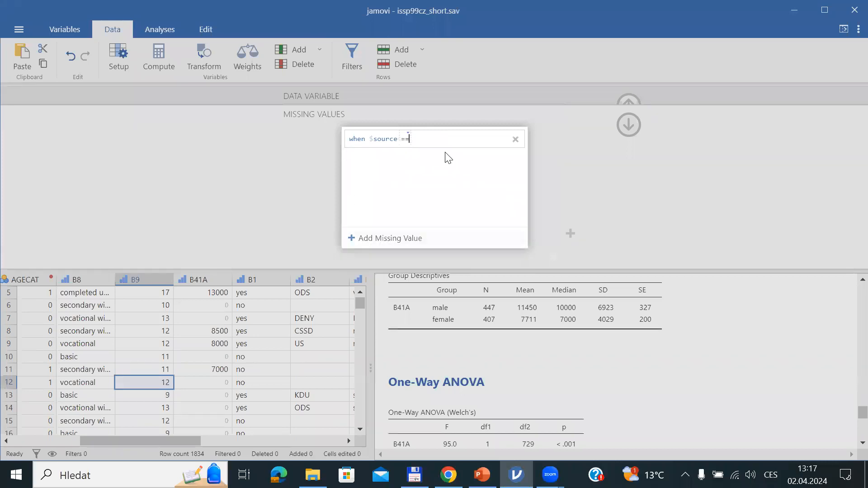
text(88)
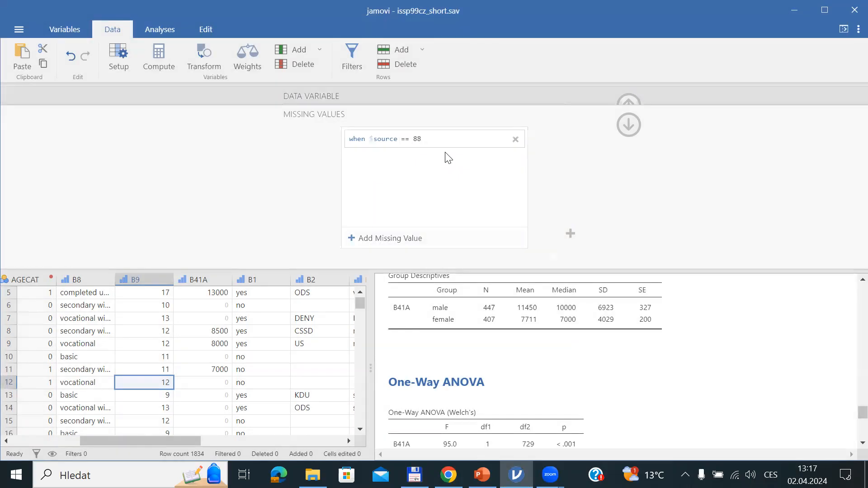
click(629, 126)
click(629, 108)
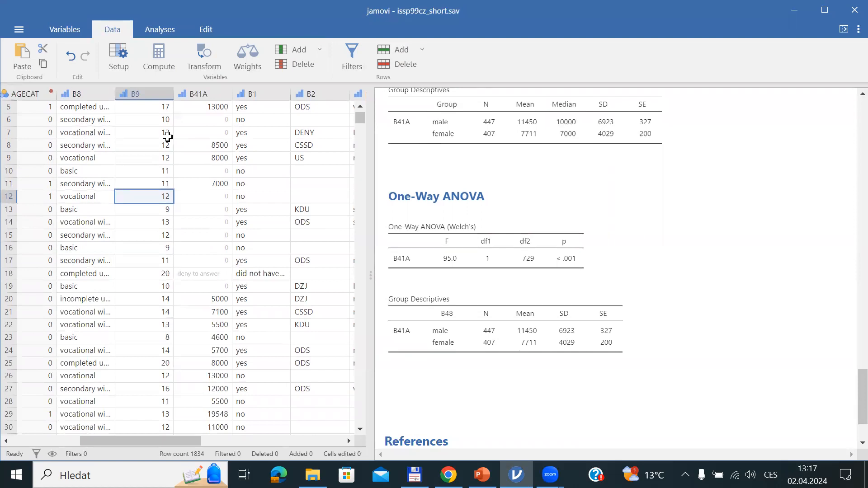
Step: Point out the B9 and B41A columns in the data and start a new Correlation Matrix analysis
click(149, 95)
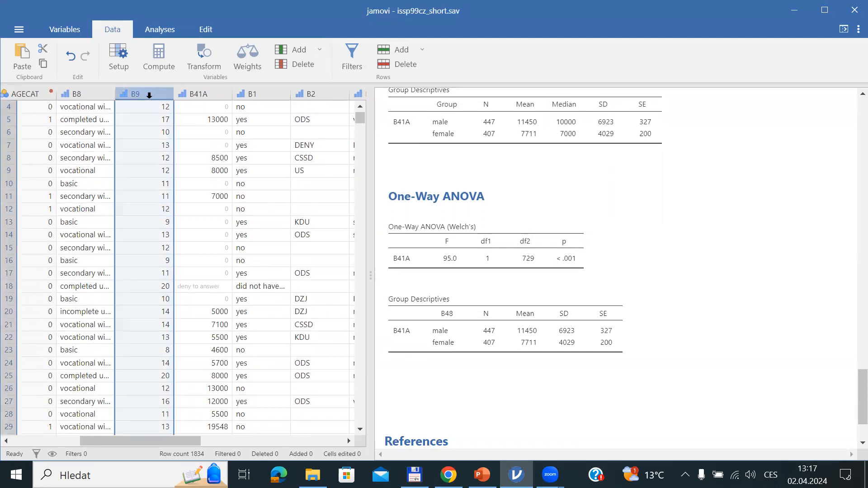
click(201, 95)
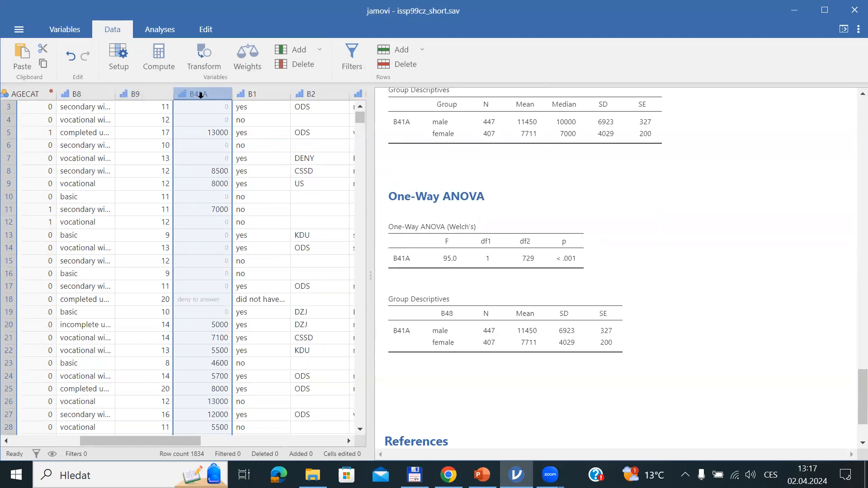
click(169, 29)
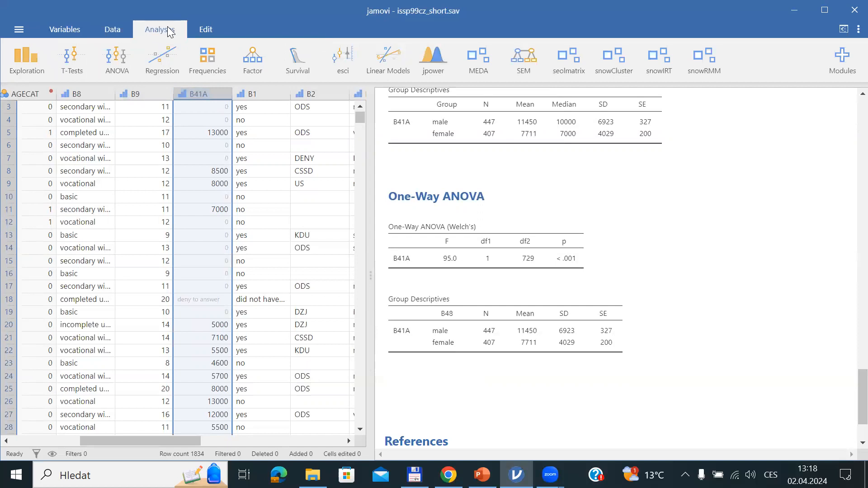
click(170, 58)
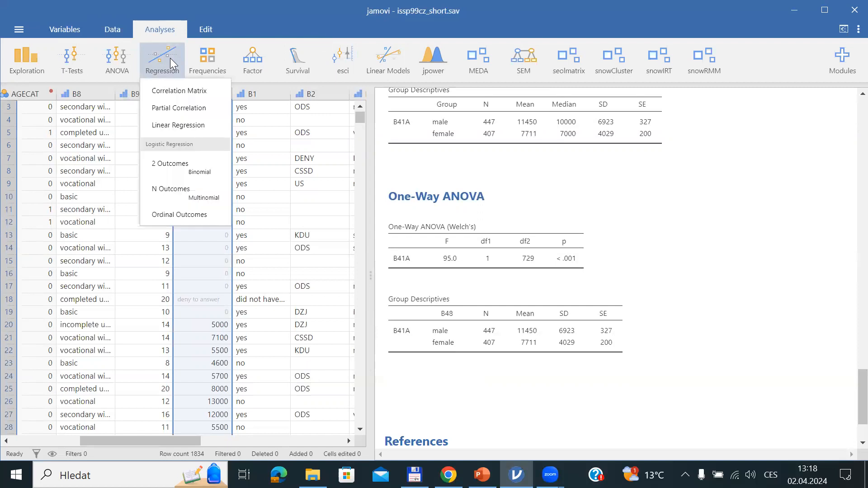
click(179, 90)
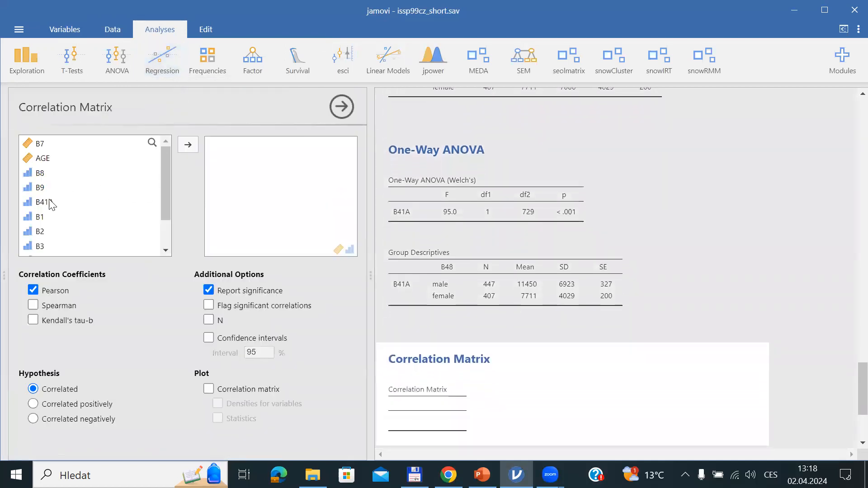
Step: Add B9 and B41A to the correlation matrix and view the resulting table
click(48, 201)
click(42, 186)
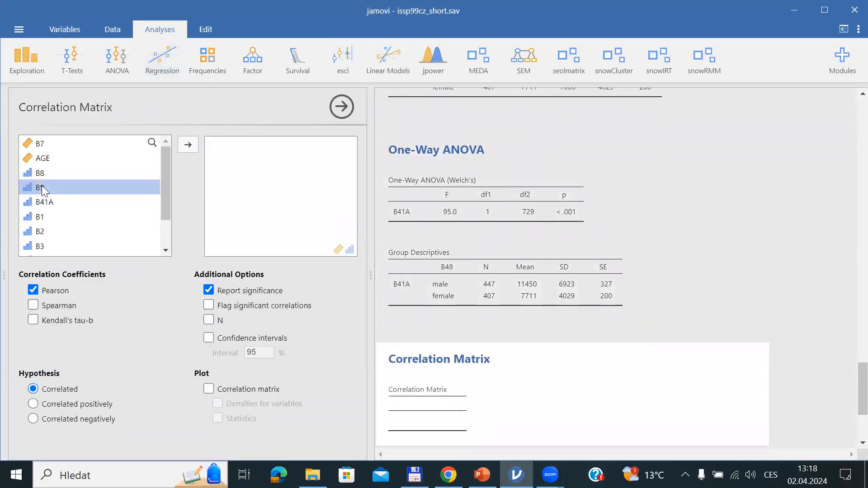
click(183, 146)
click(85, 186)
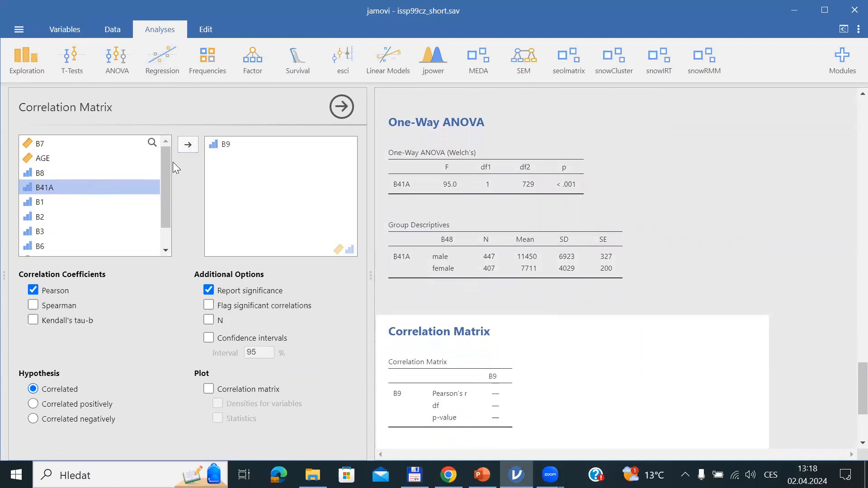
click(184, 145)
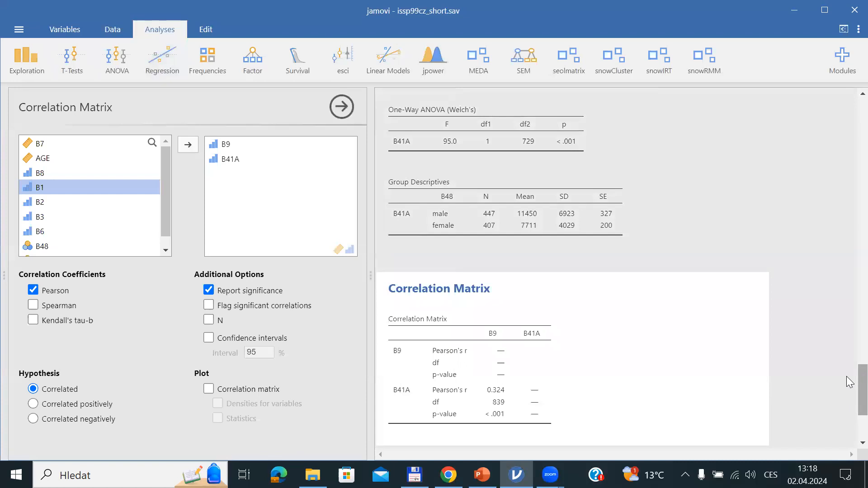
scroll(851, 384, down, 3)
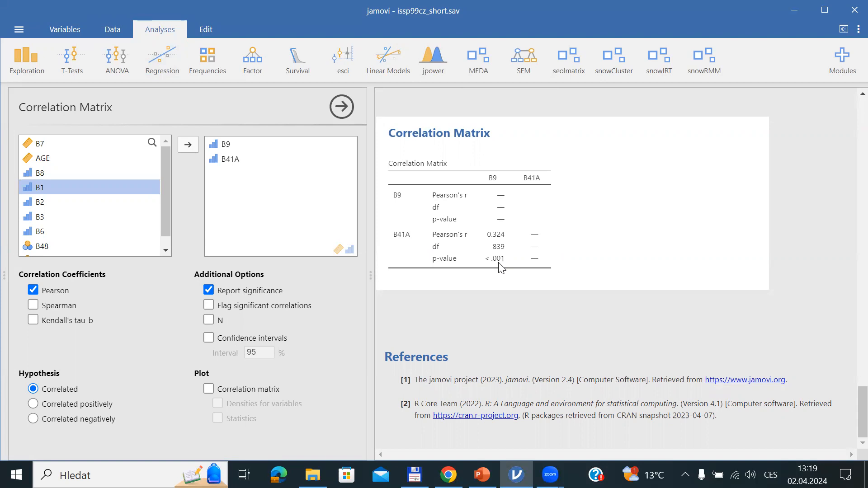
Step: Add 95% confidence intervals and a correlation matrix plot to the analysis of B9 and B41A
click(209, 338)
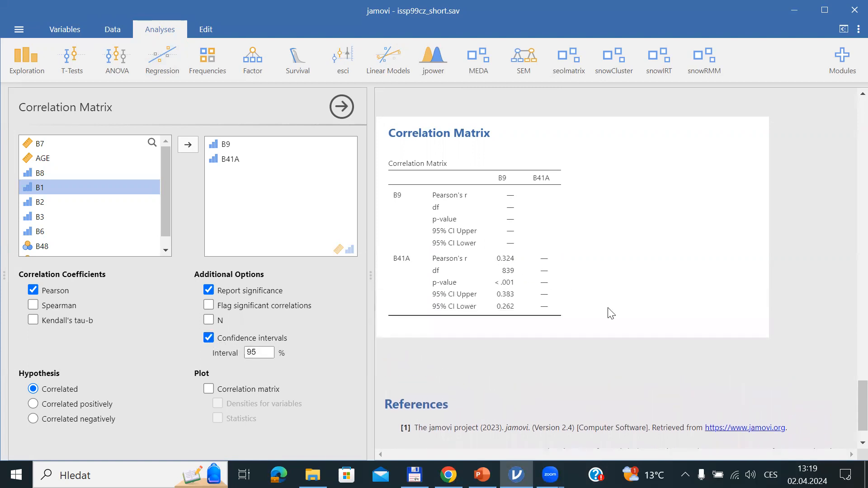
scroll(850, 420, down, 1)
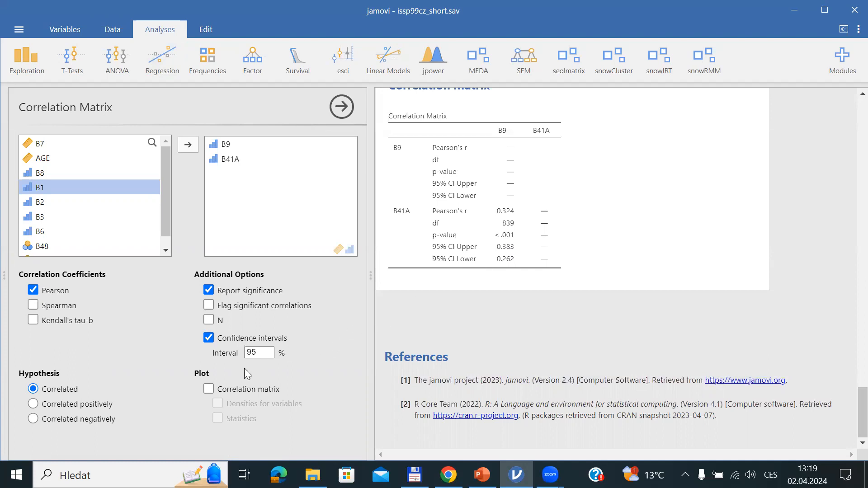
click(209, 389)
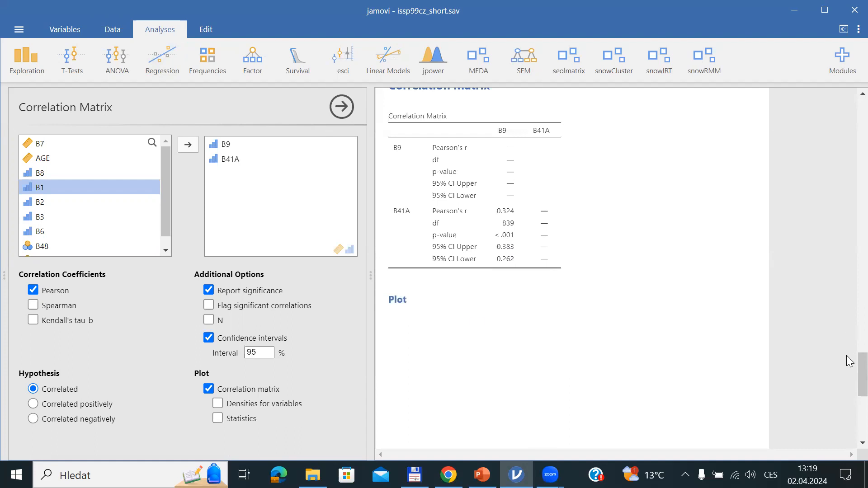
scroll(850, 368, down, 5)
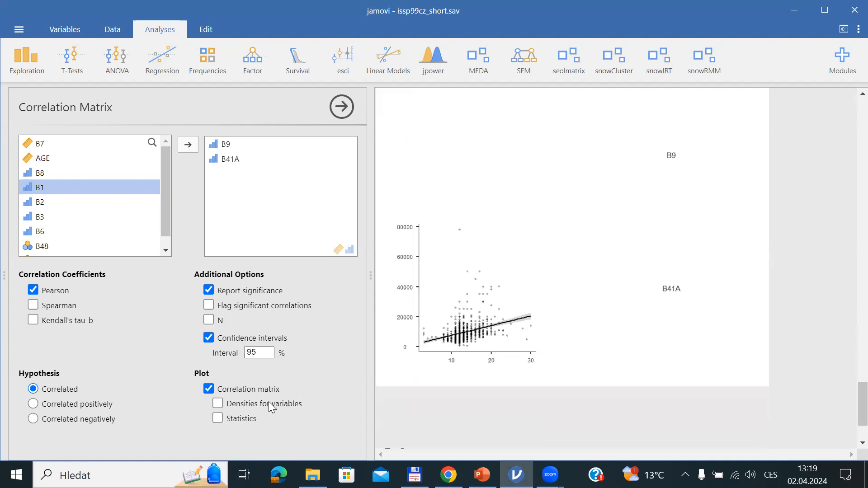
Step: Include variable densities and statistics in the correlation matrix plot and review the complete plot
click(234, 406)
click(218, 419)
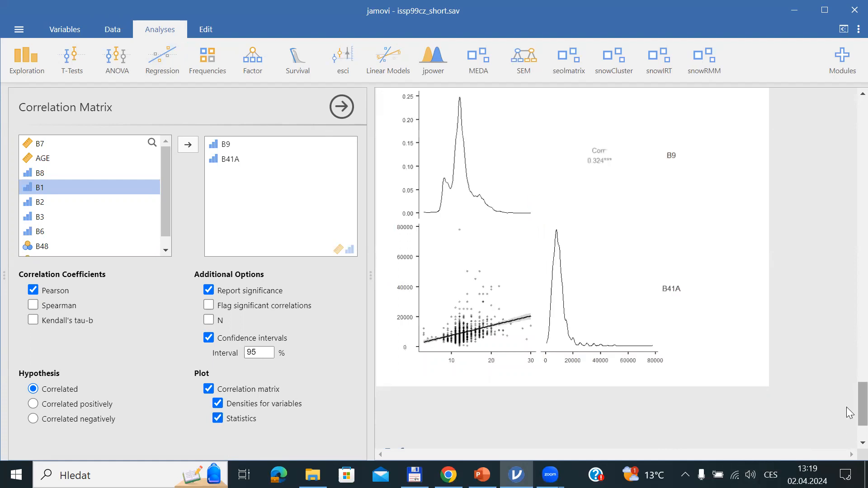
scroll(850, 403, up, 3)
scroll(851, 401, down, 1)
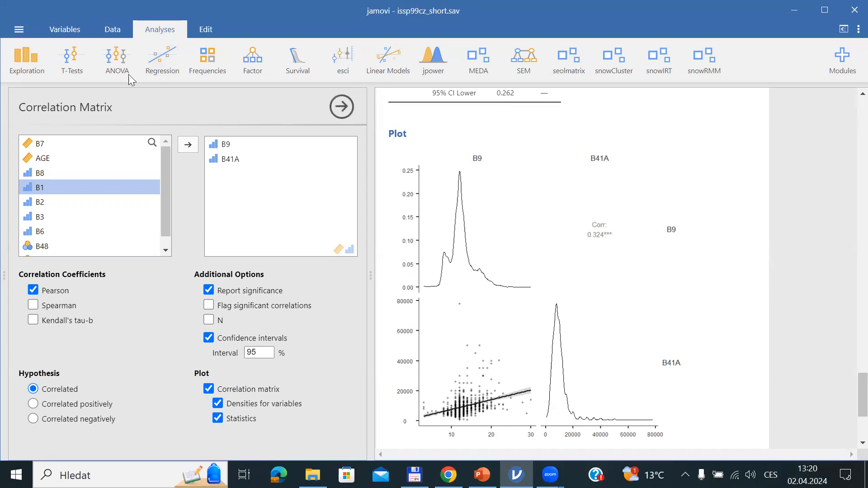
click(161, 64)
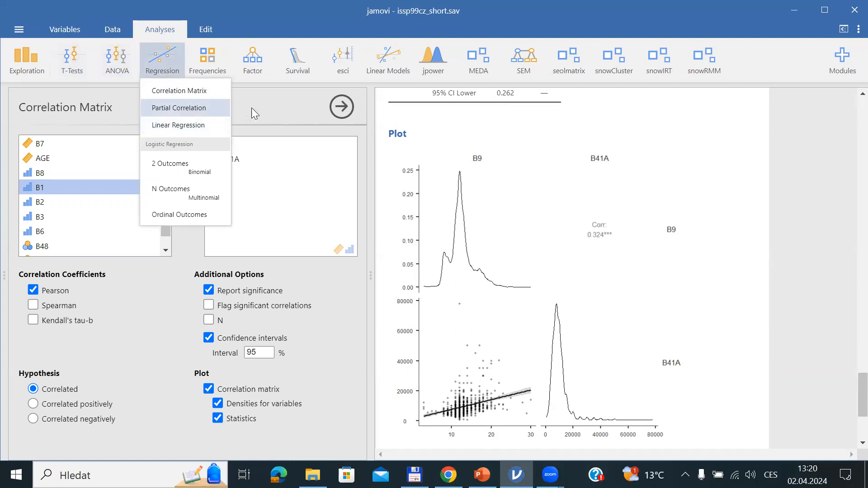
click(268, 108)
Step: Switch to the PowerPoint presentation, show the Contingency tables slide, and return to jamovi
key(alt+Tab)
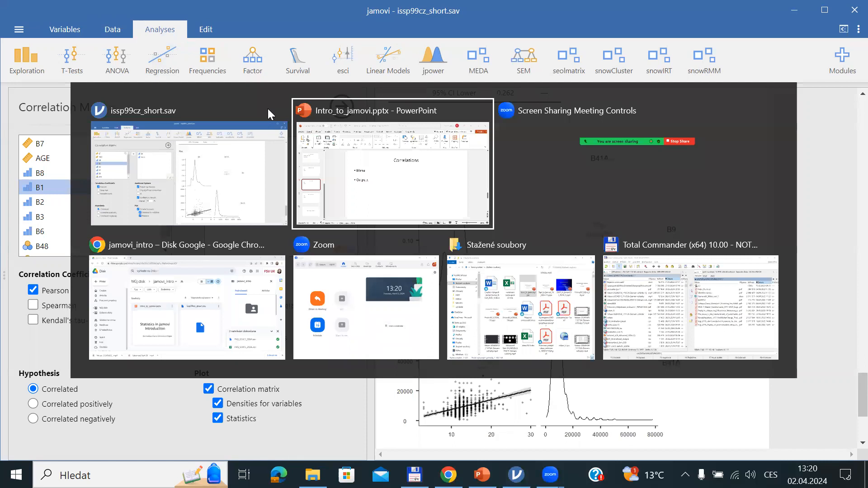
key(Page_Down)
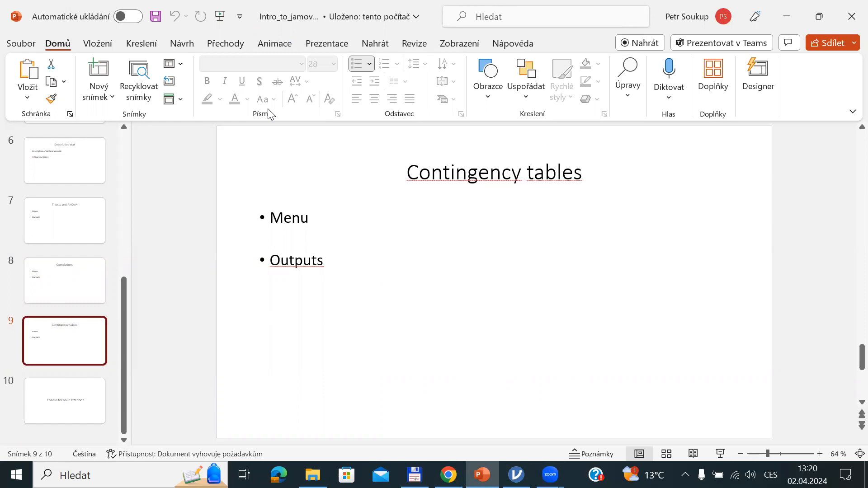
key(alt+Tab)
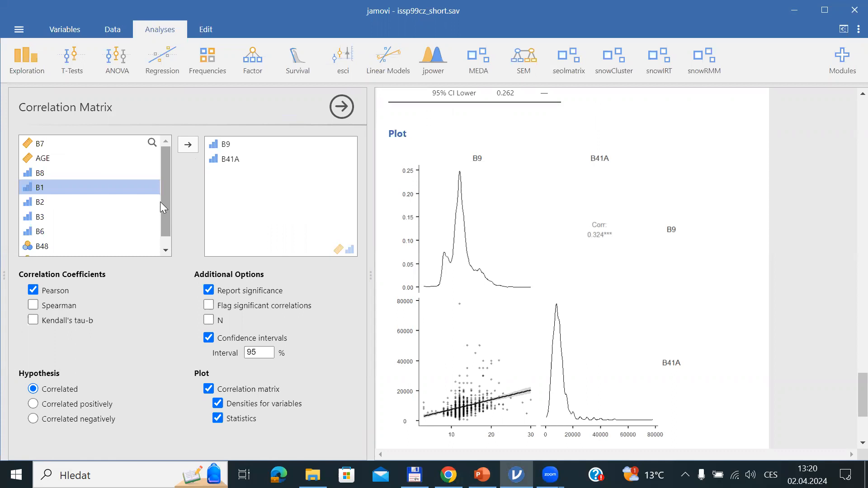
Step: Open the variable setup of B1, examine its description and its levels, and close the setup
drag(165, 202, 170, 152)
drag(164, 171, 163, 203)
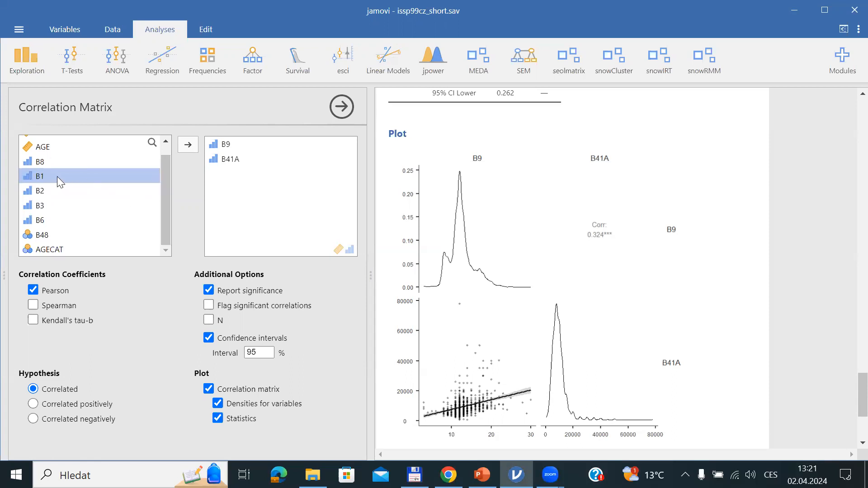
click(113, 30)
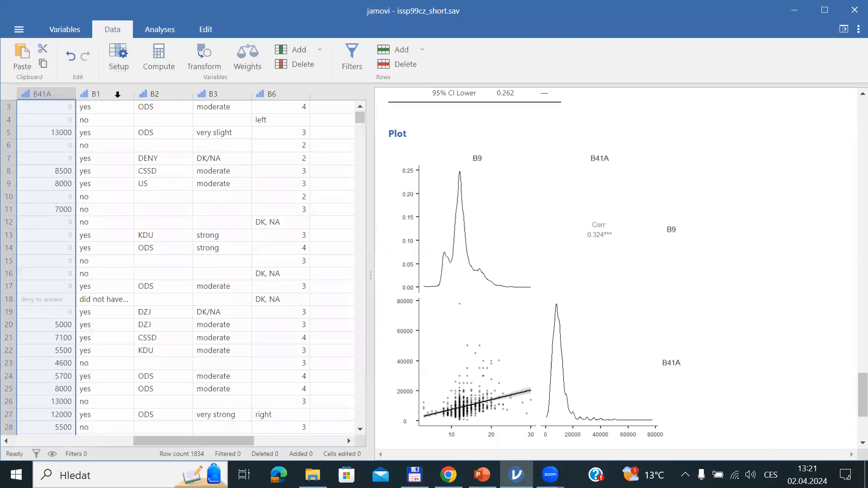
click(109, 91)
double_click(109, 91)
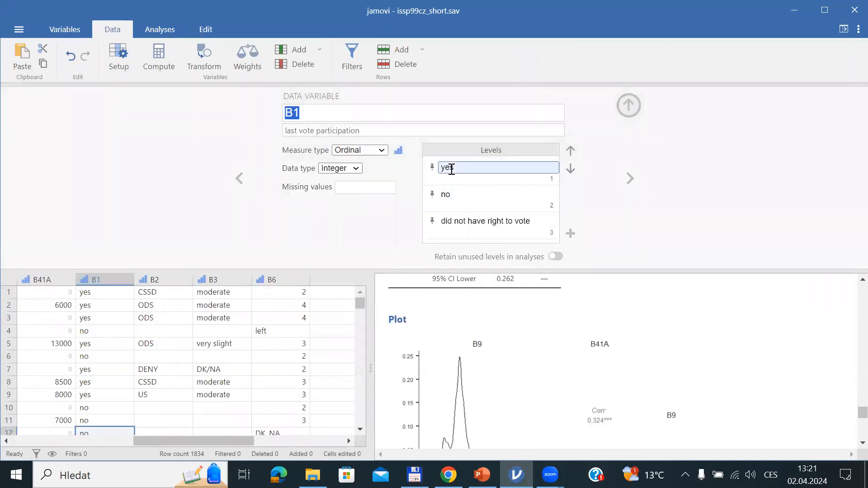
click(308, 129)
drag(318, 127, 381, 128)
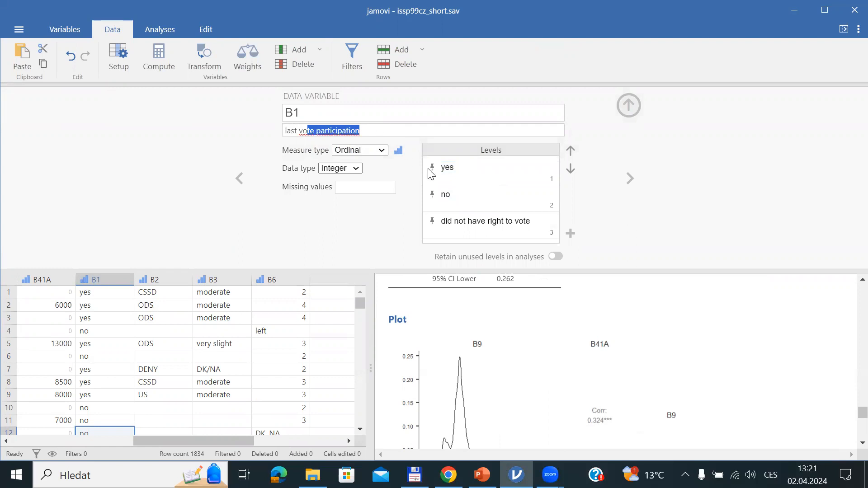
click(457, 171)
click(453, 194)
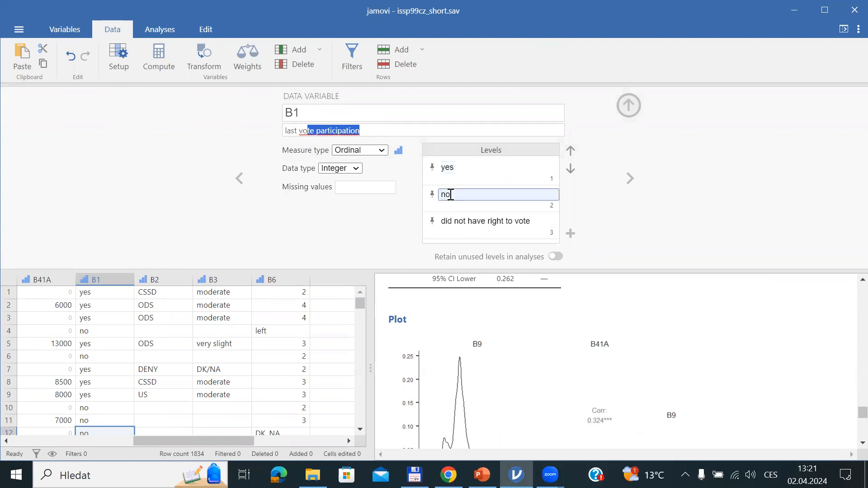
click(464, 220)
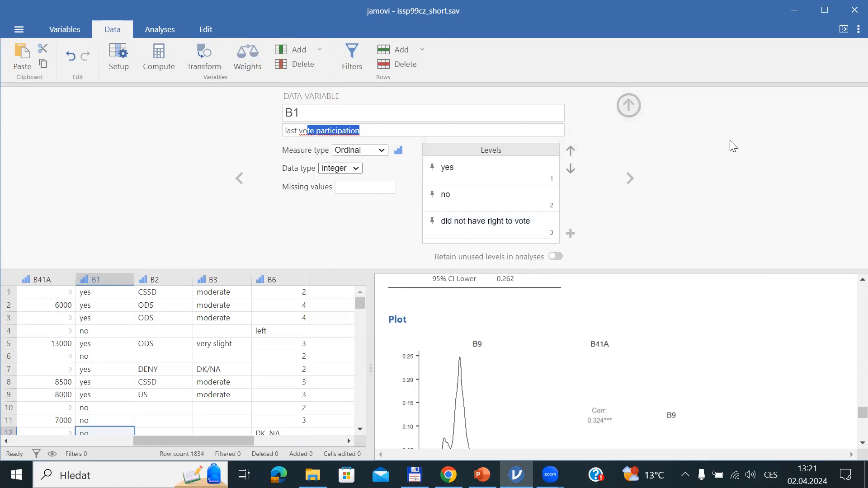
click(635, 110)
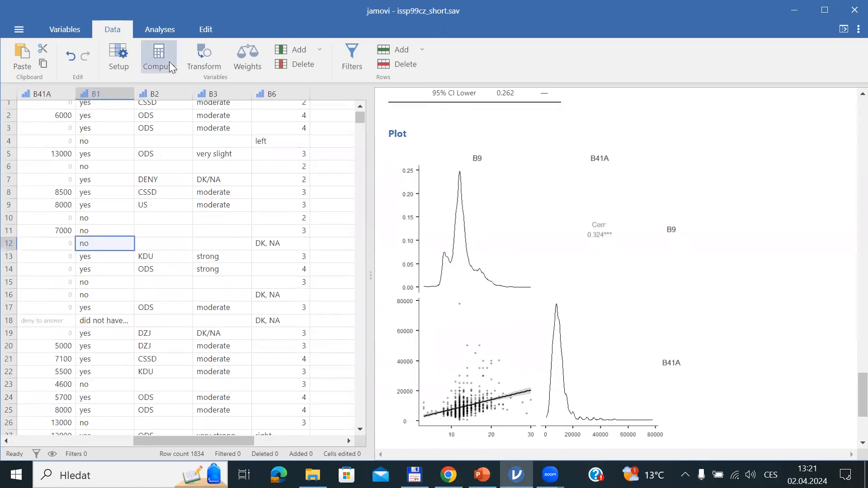
Step: Create an independent samples contingency table with B48 in the rows and B1 in the columns
click(160, 25)
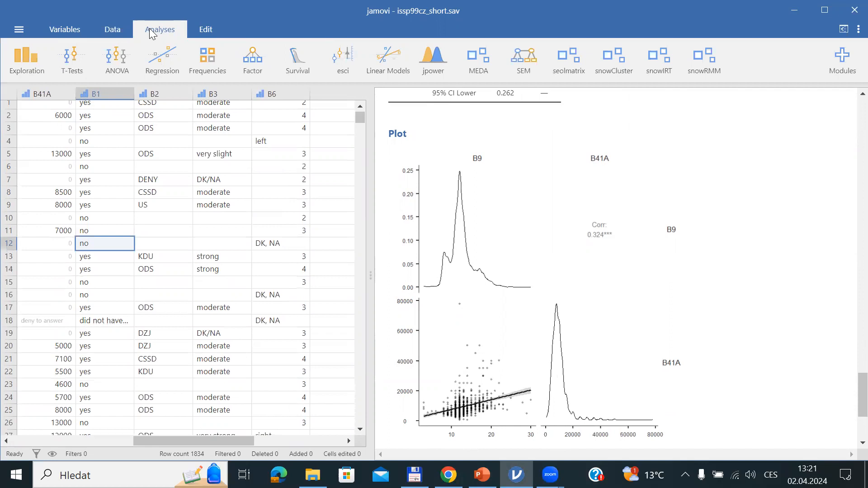
click(213, 53)
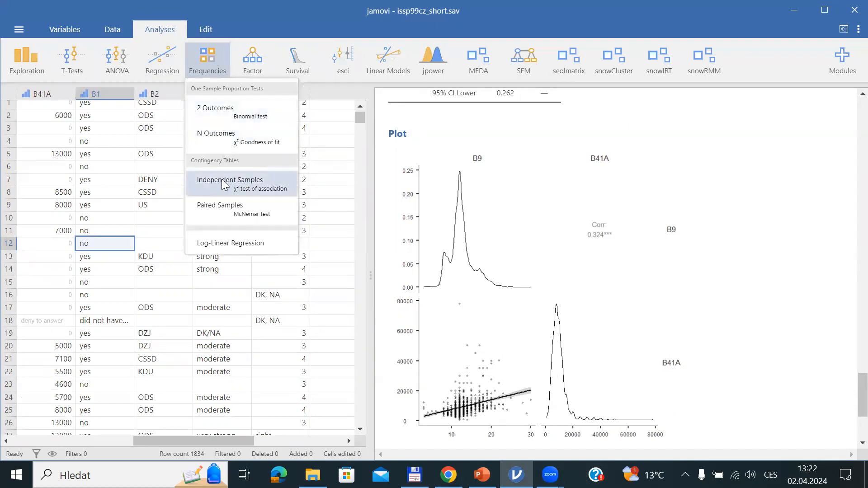
click(269, 190)
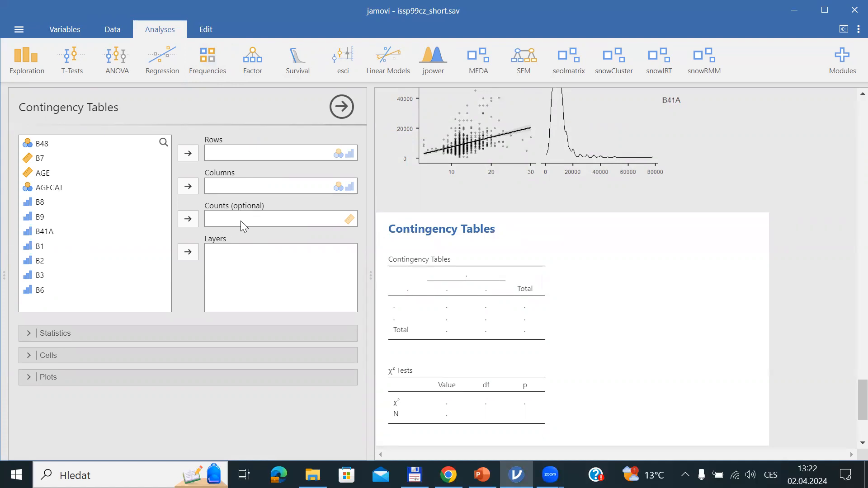
click(47, 145)
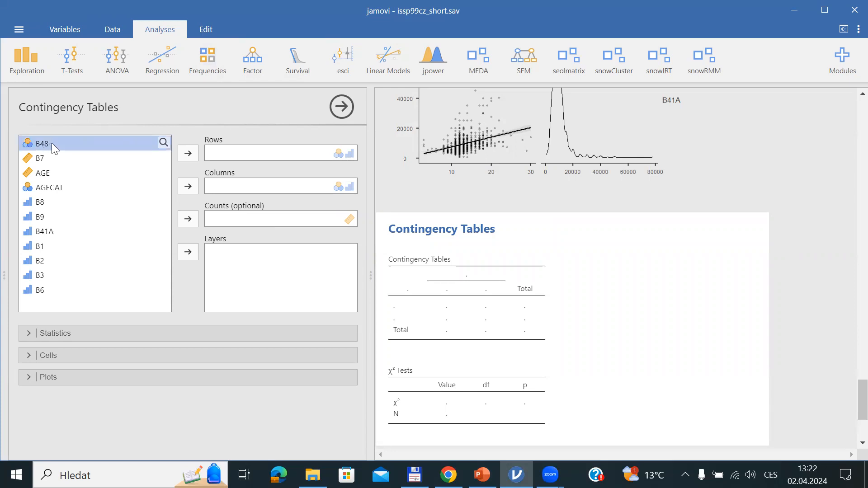
click(187, 153)
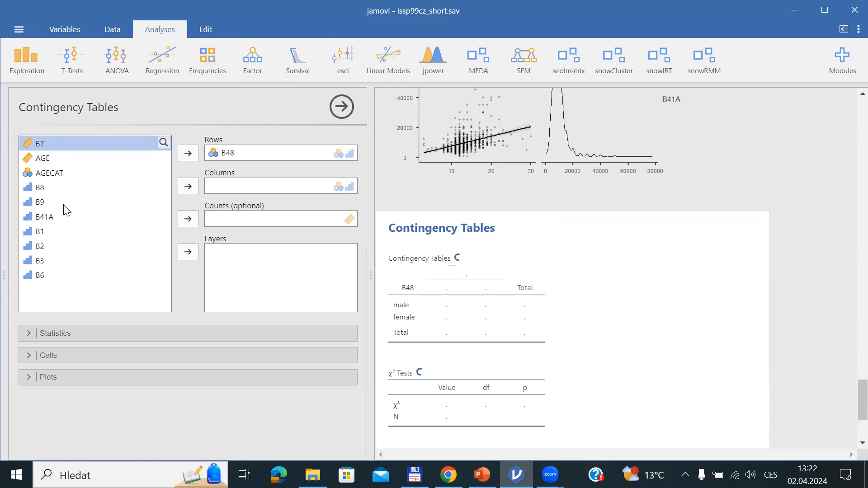
click(39, 232)
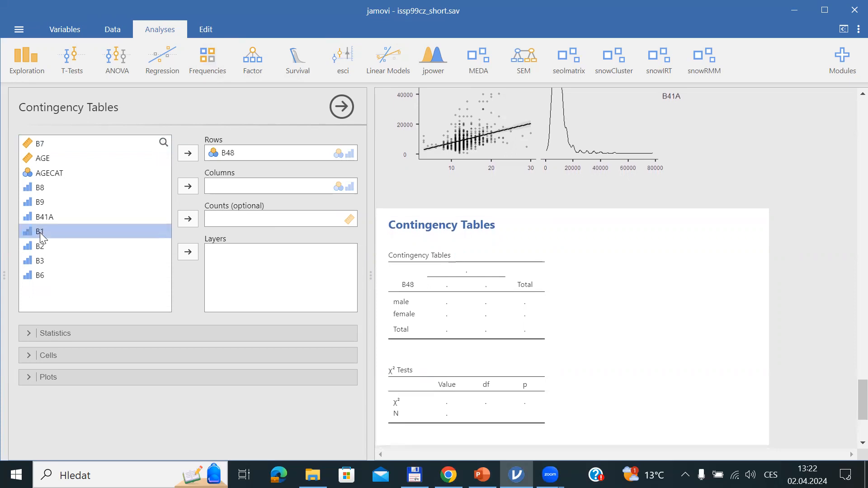
click(188, 186)
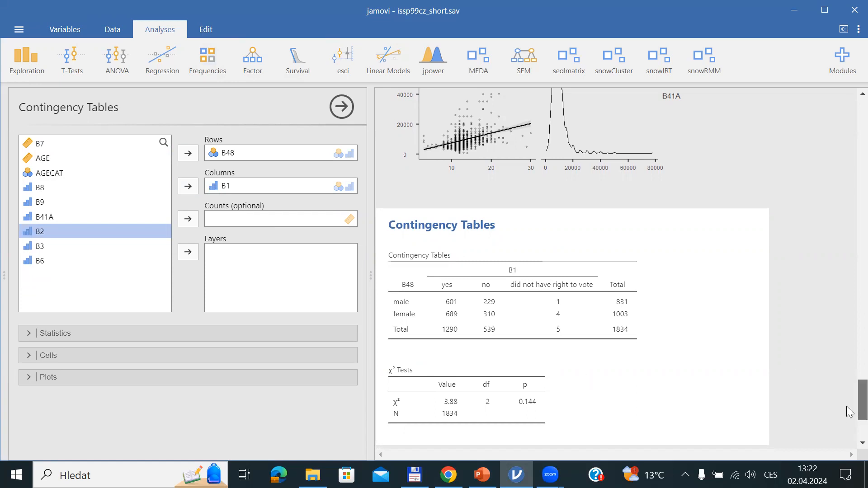
scroll(850, 412, down, 2)
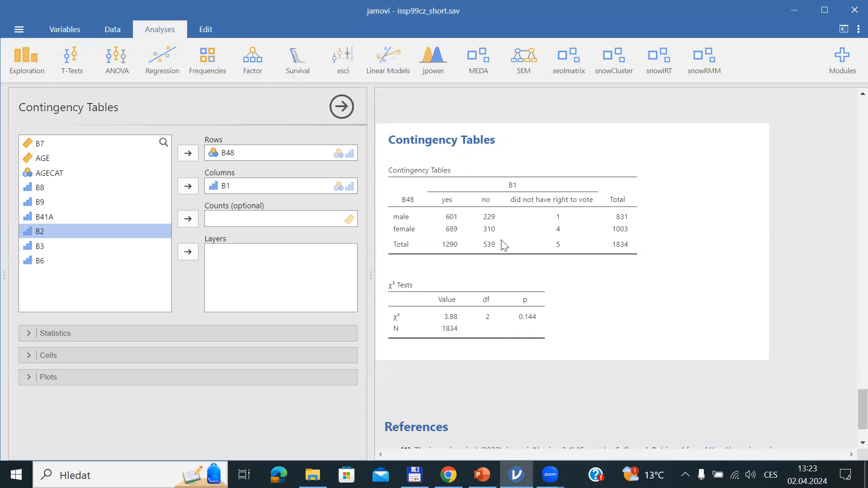
Step: Show row percentages instead of observed counts in the cells of the contingency table
click(33, 355)
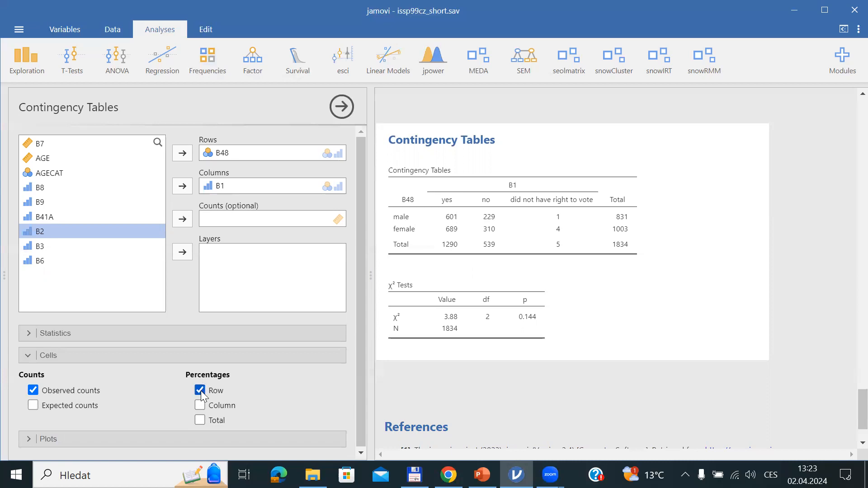
click(37, 389)
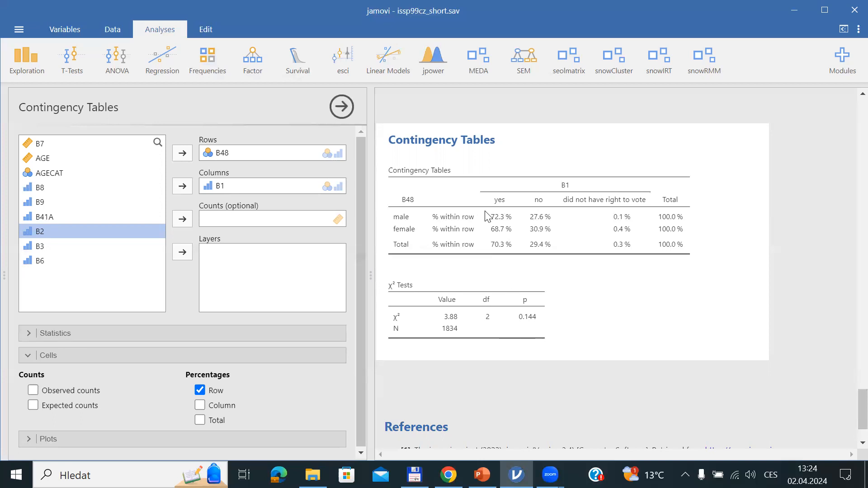
Step: Add a side-by-side bar plot of counts to the contingency table analysis and view it
click(38, 439)
drag(360, 233, 371, 355)
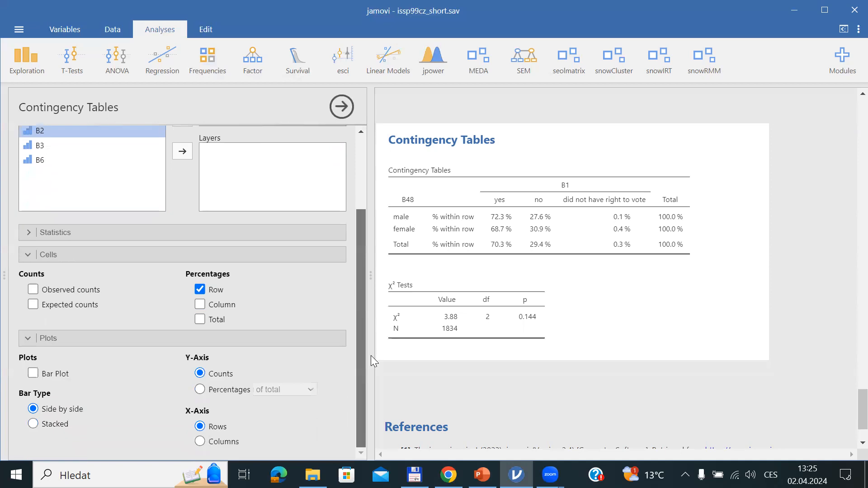
click(33, 374)
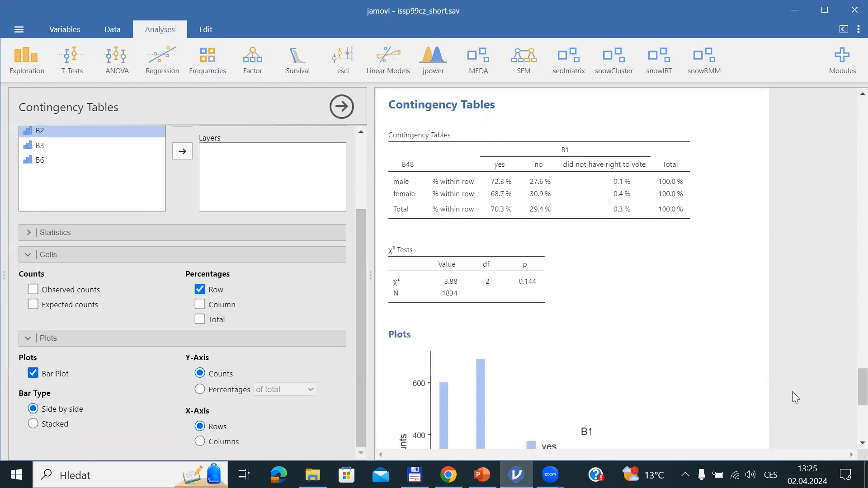
drag(862, 387, 862, 407)
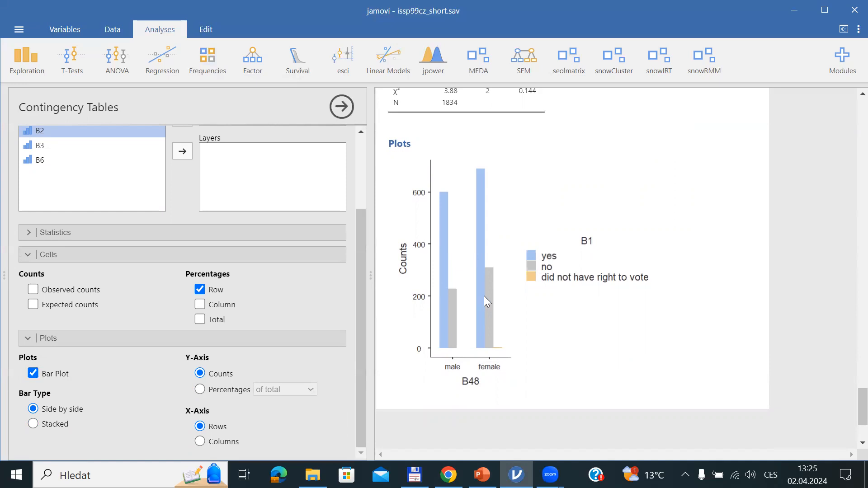
Step: Set the bar plot's Y-axis to percentages within rows and review the contingency table output
click(213, 392)
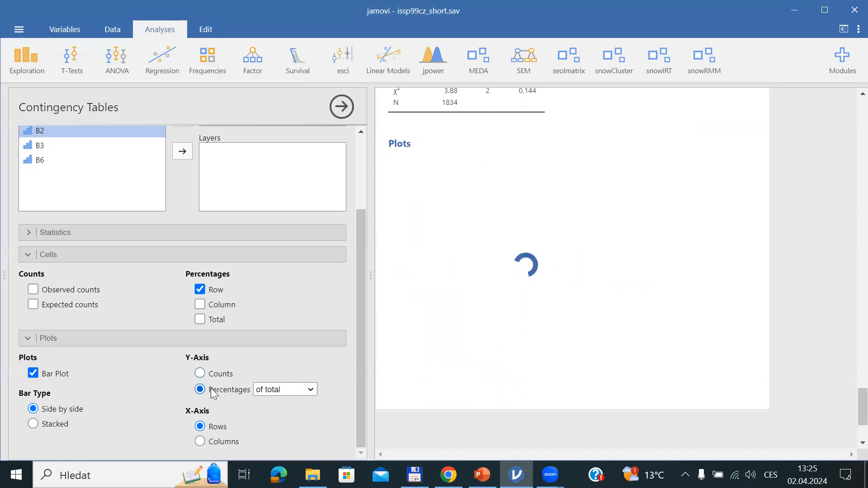
click(274, 392)
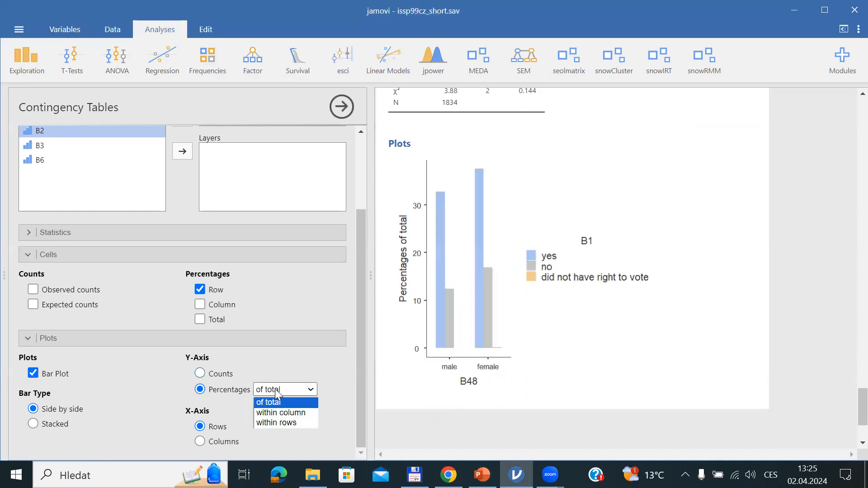
click(283, 423)
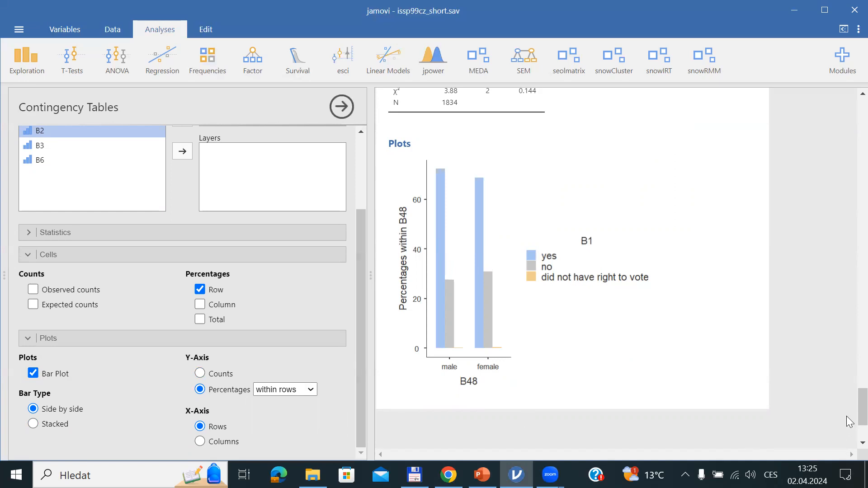
scroll(850, 420, up, 1)
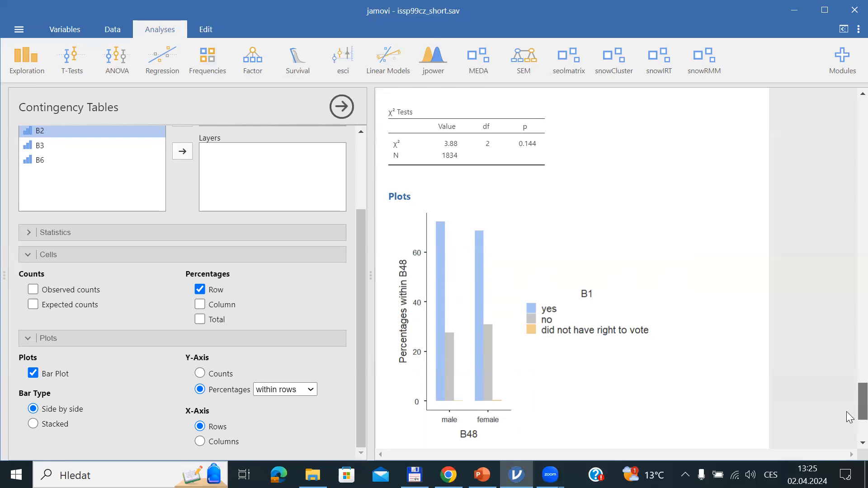
scroll(849, 384, up, 5)
scroll(850, 384, down, 2)
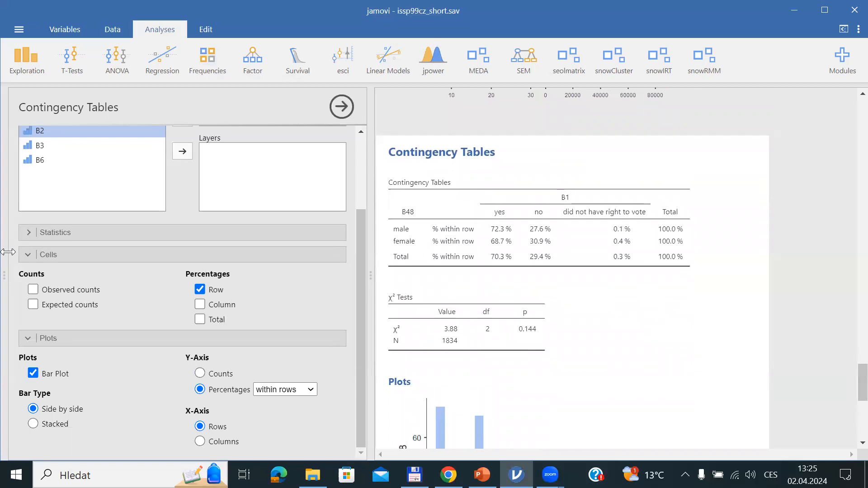
Step: Add Phi and Cramer's V as nominal association measures to the contingency table of B48 and B1
click(28, 256)
click(31, 295)
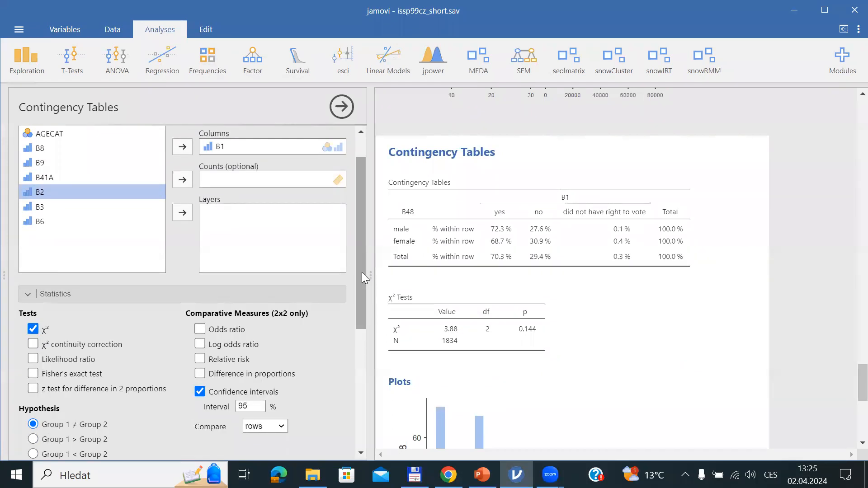
drag(362, 269, 373, 335)
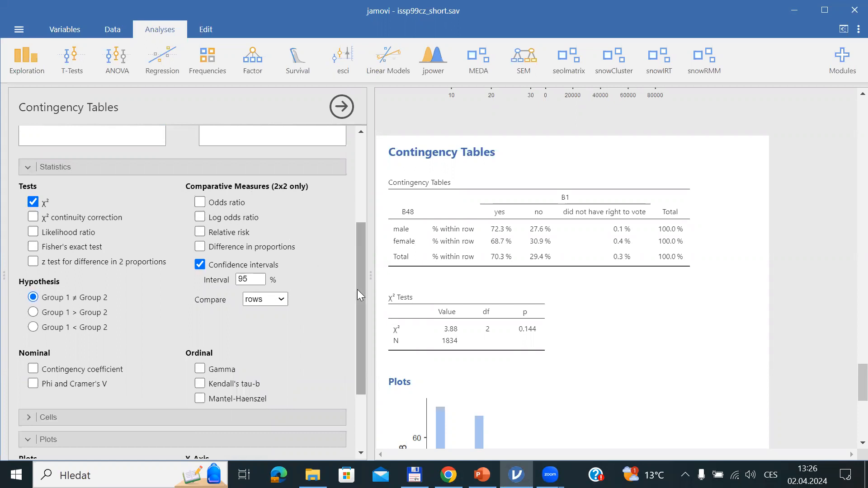
drag(361, 297, 361, 349)
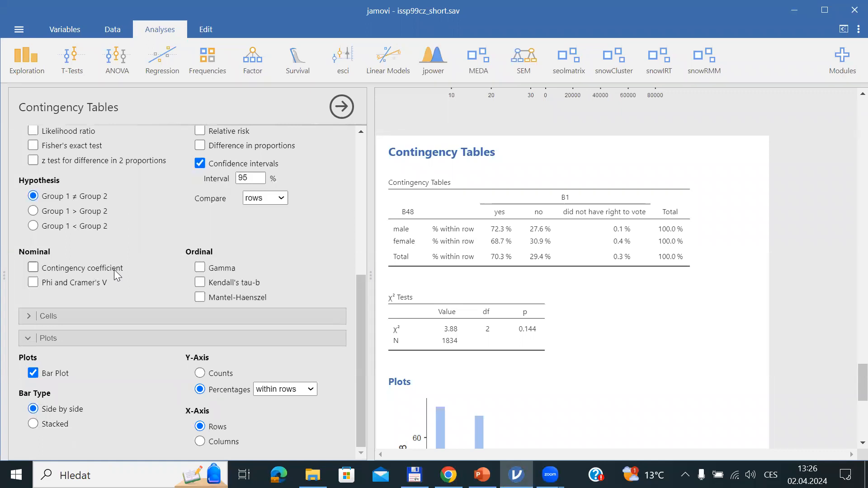
click(33, 282)
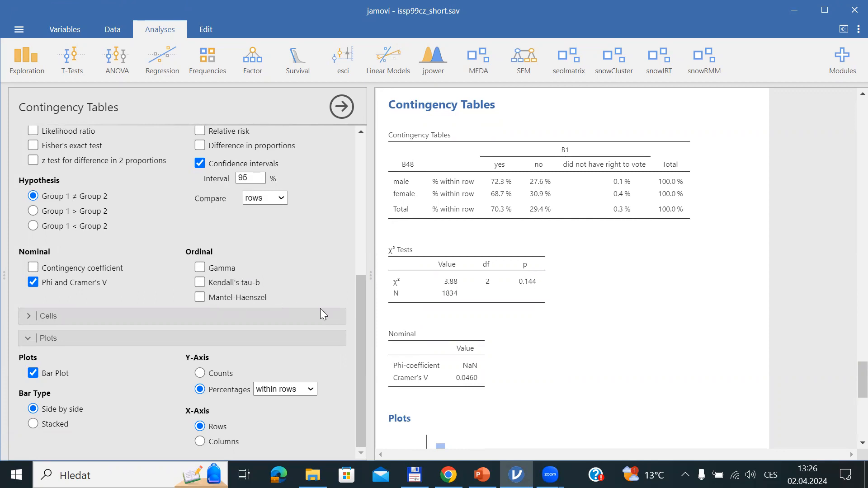
scroll(359, 336, up, 1)
scroll(367, 294, up, 3)
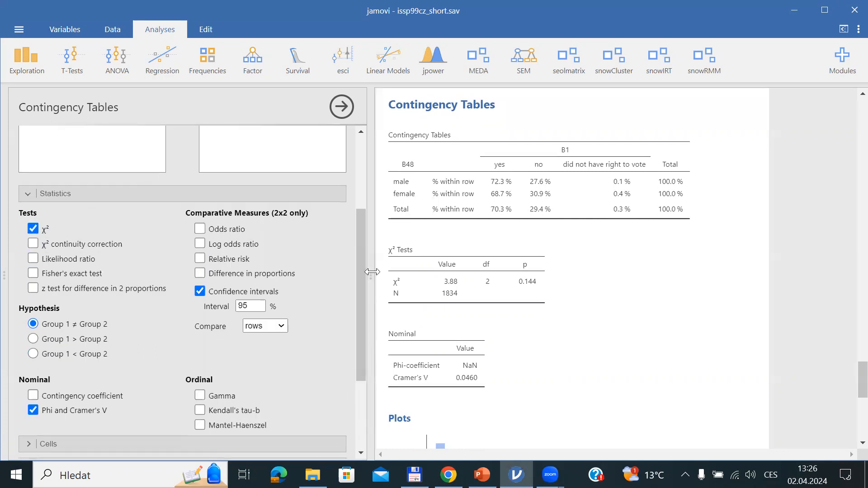
drag(360, 274, 367, 195)
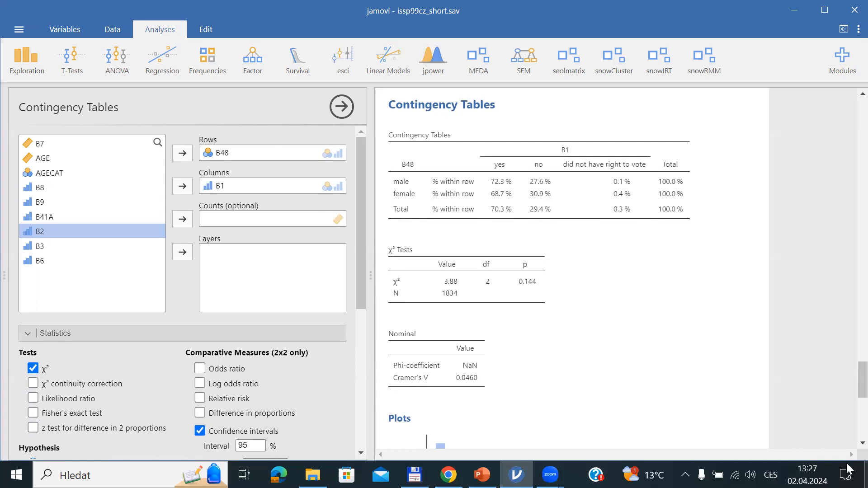
Step: Copy the B48 by B1 contingency table and paste it into a new blank Excel workbook
mouse_move(860, 380)
mouse_down()
mouse_move(859, 362)
mouse_move(859, 375)
mouse_up()
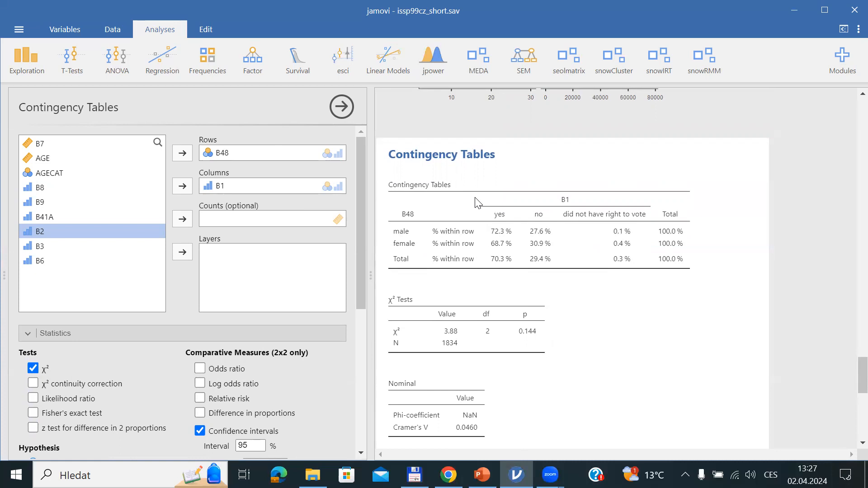
right_click(460, 200)
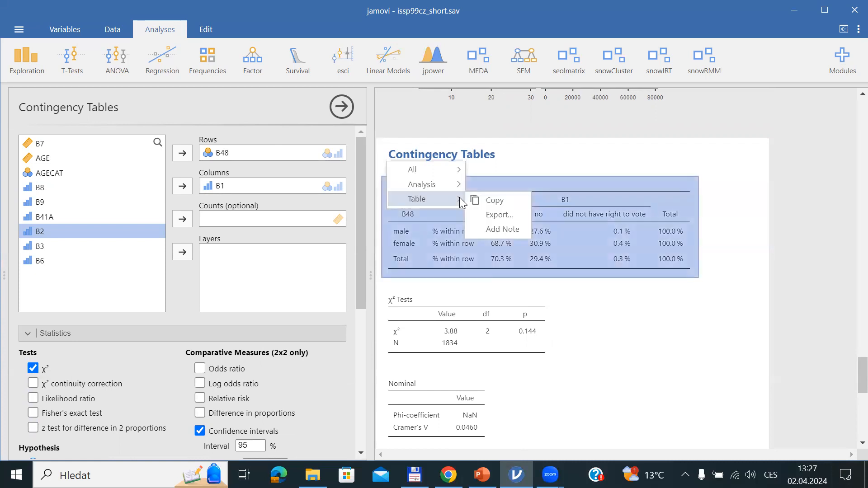
click(507, 200)
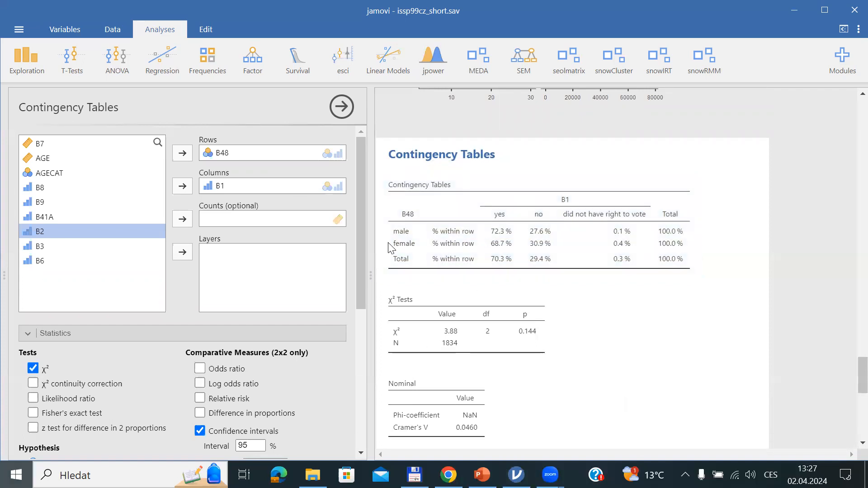
key(super)
key(super)
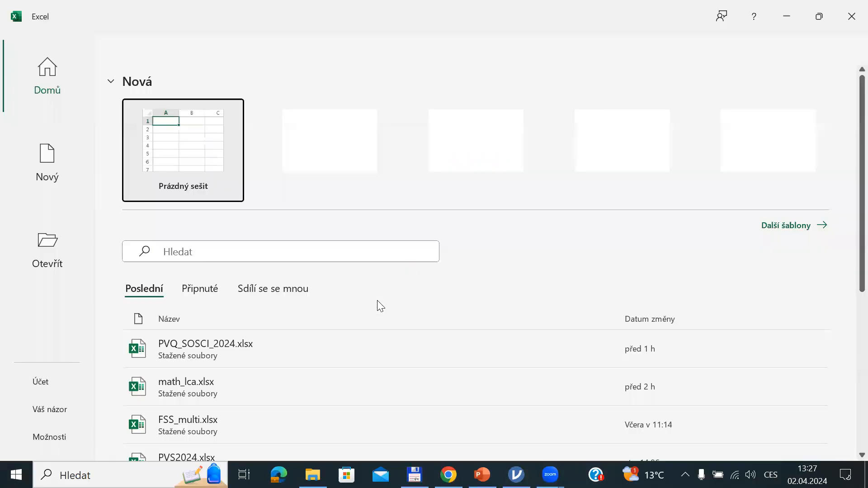
click(204, 160)
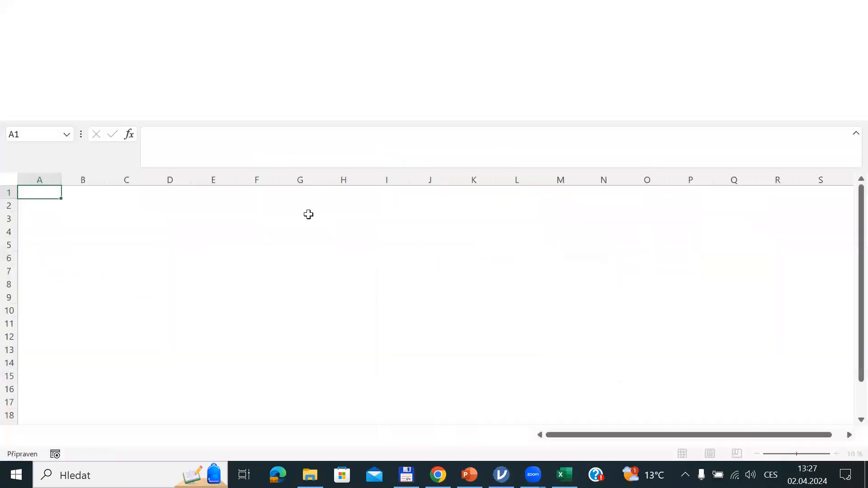
key(ctrl+v)
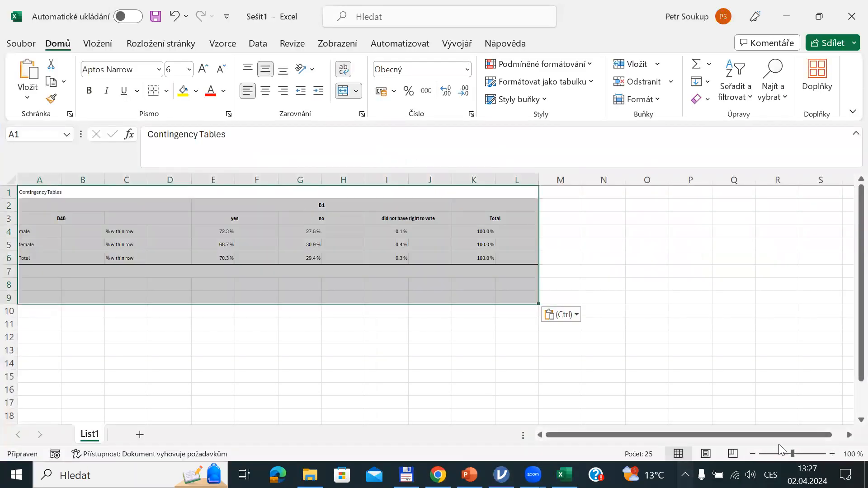
Step: Delete the empty column D from the table pasted into the worksheet
click(833, 453)
click(833, 453)
click(833, 453)
click(833, 454)
click(834, 454)
click(360, 390)
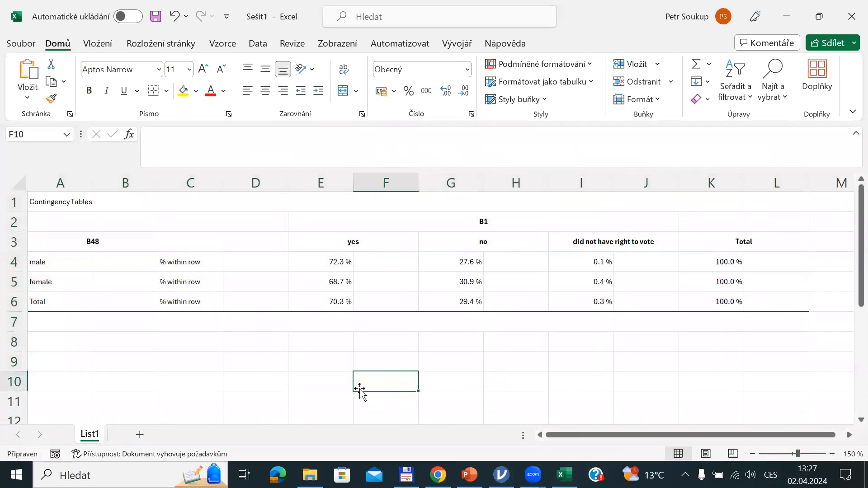
click(255, 181)
click(142, 186)
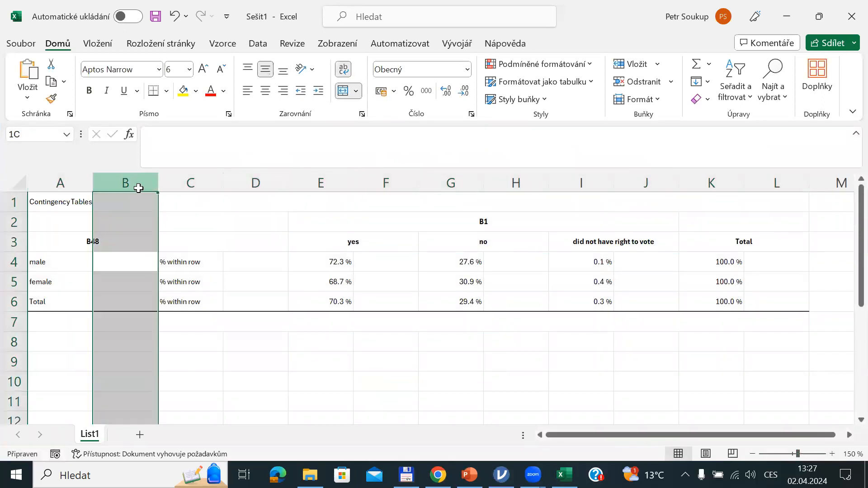
click(245, 184)
right_click(247, 187)
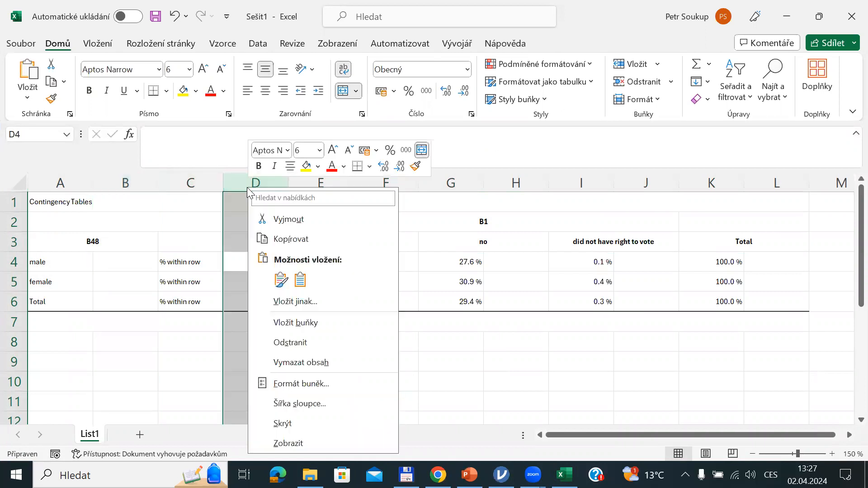
click(291, 344)
click(375, 301)
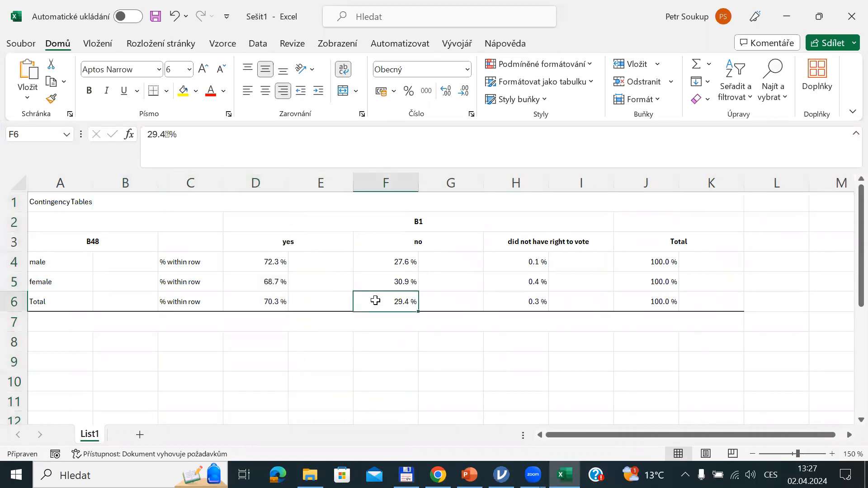
Step: Switch back to jamovi, reopen the correlation matrix analysis from the results, and return to the start of the output
key(alt+Tab)
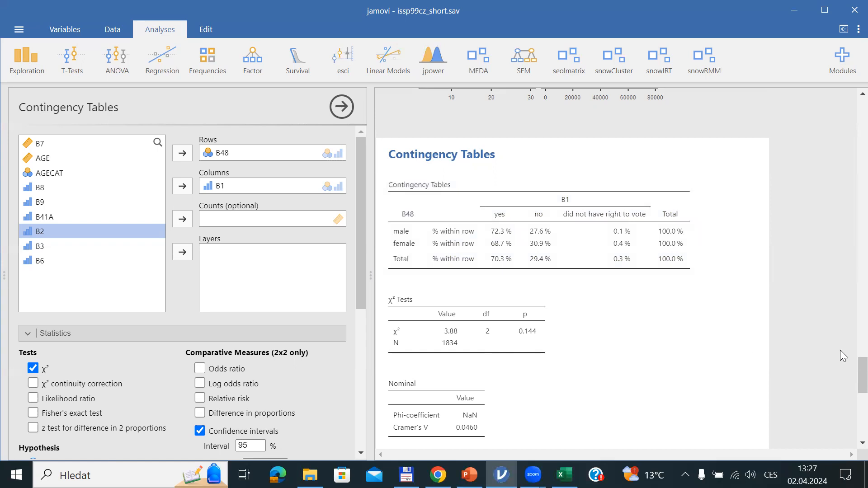
scroll(851, 379, down, 3)
scroll(850, 379, up, 4)
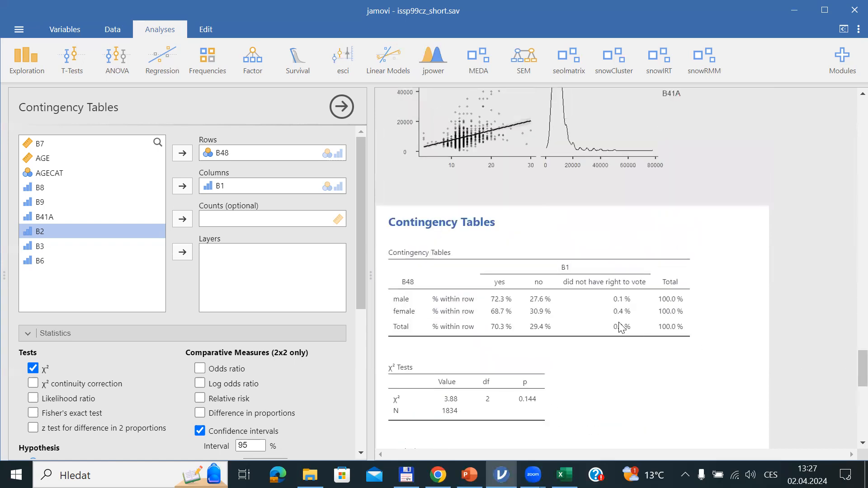
key(alt+Tab)
key(alt+Tab)
click(527, 134)
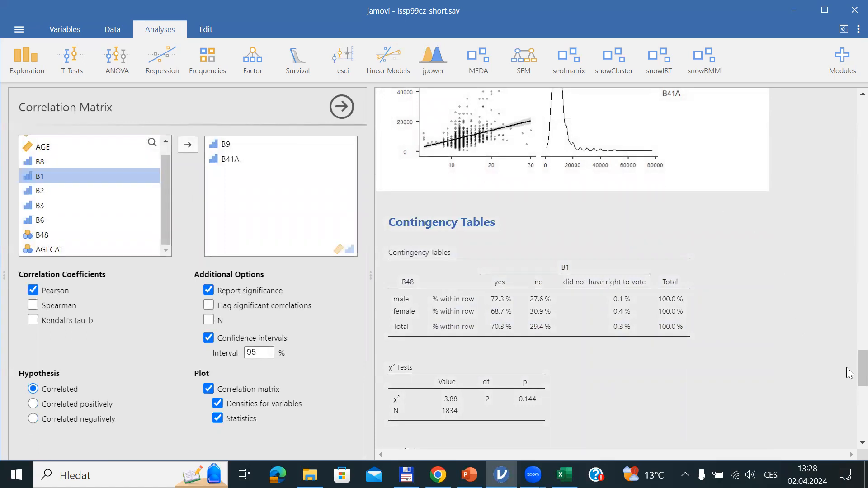
drag(862, 371, 862, 116)
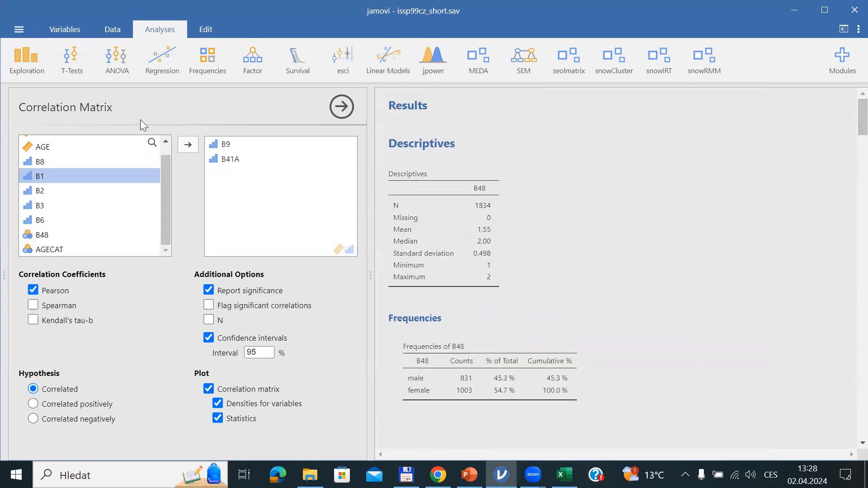
Step: Display the data sheet alongside the results, and reopen the B48 Descriptives analysis from its output
click(117, 28)
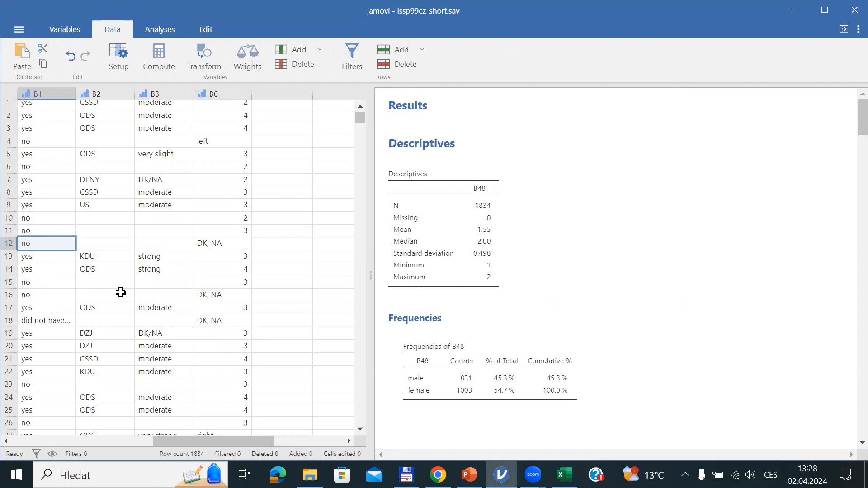
click(418, 260)
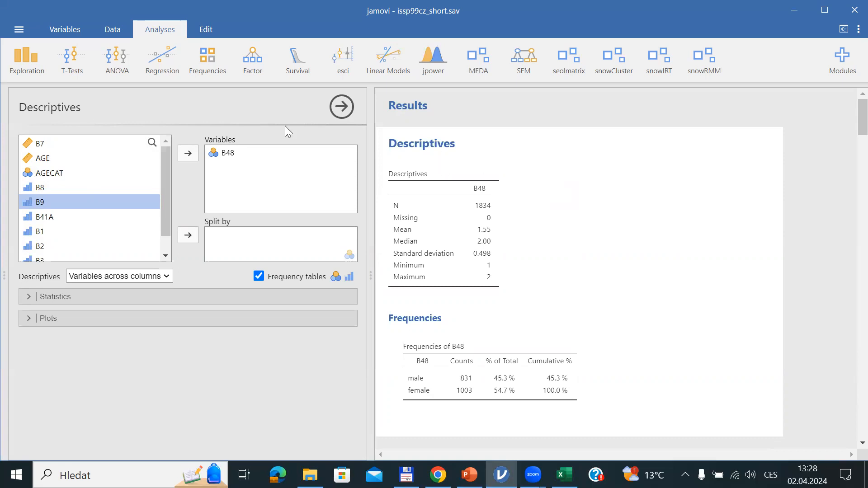
click(119, 27)
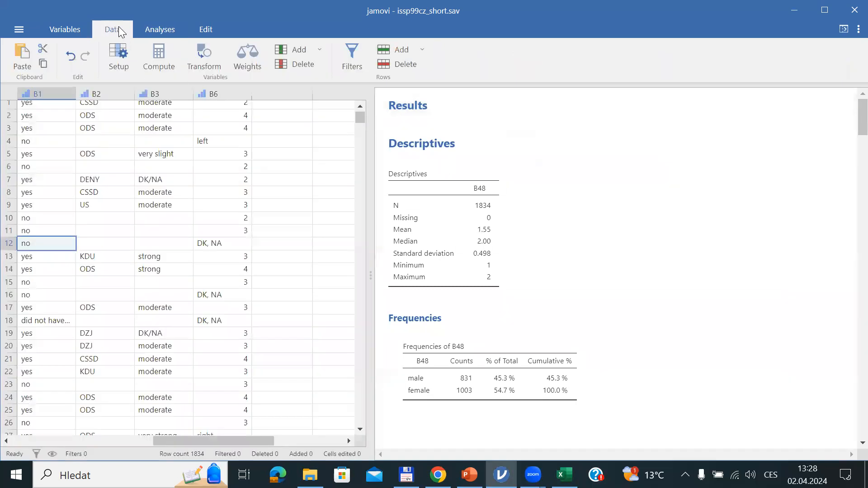
click(165, 25)
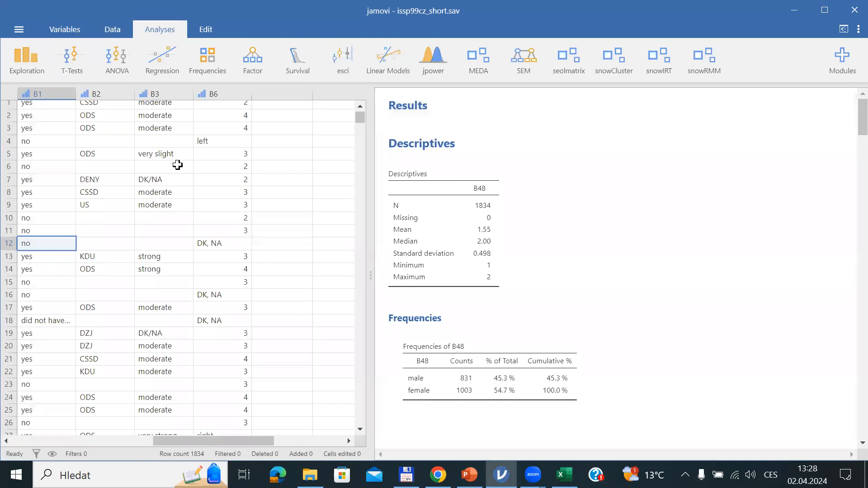
click(484, 232)
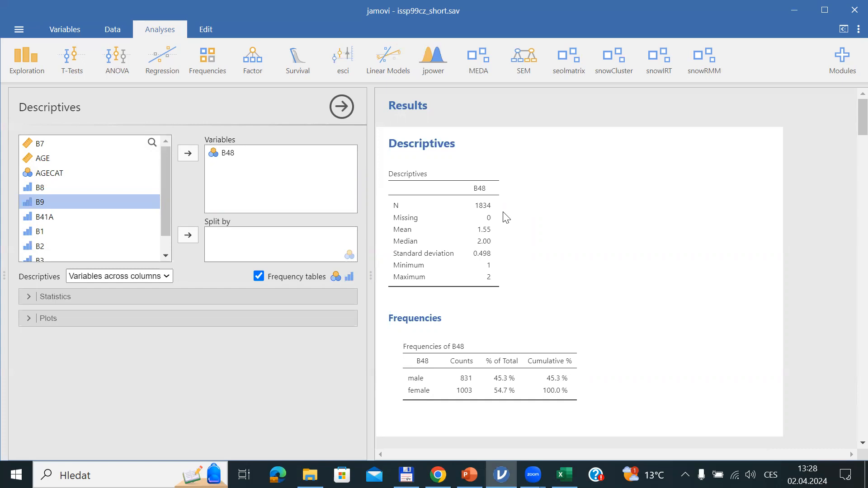
Step: Save the data and analyses in the Downloads folder as a jamovi file (.omv) named jamovi
click(19, 30)
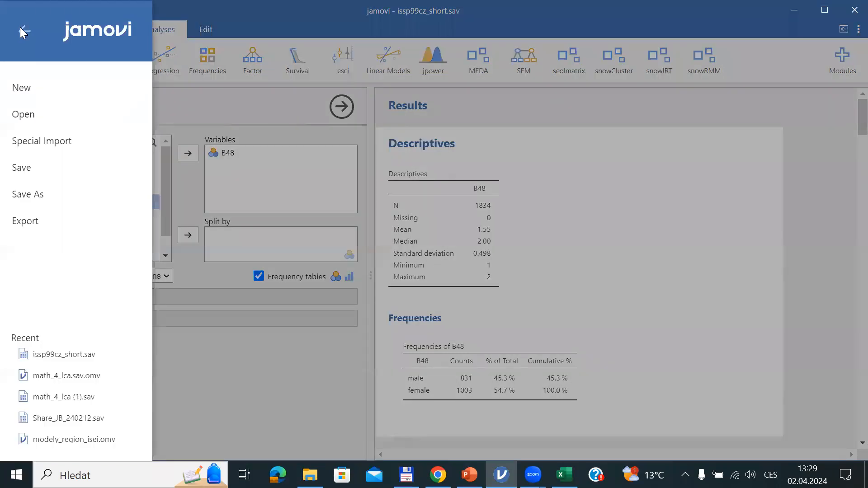
click(37, 197)
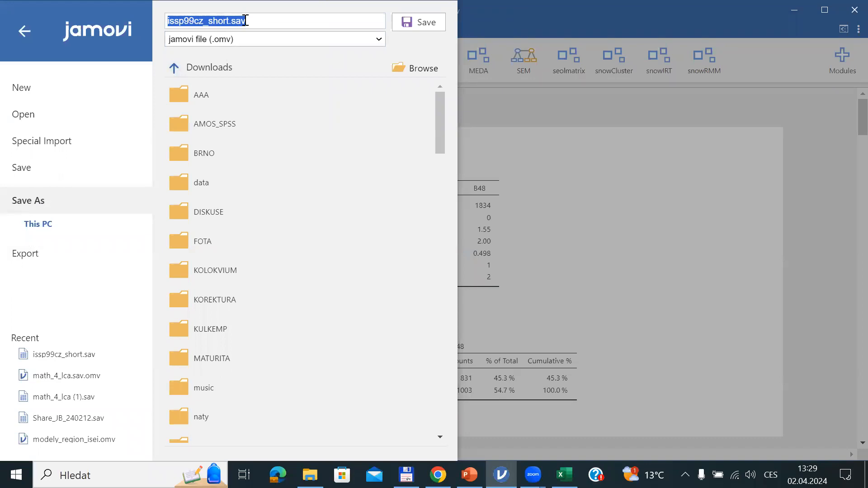
text(jmace)
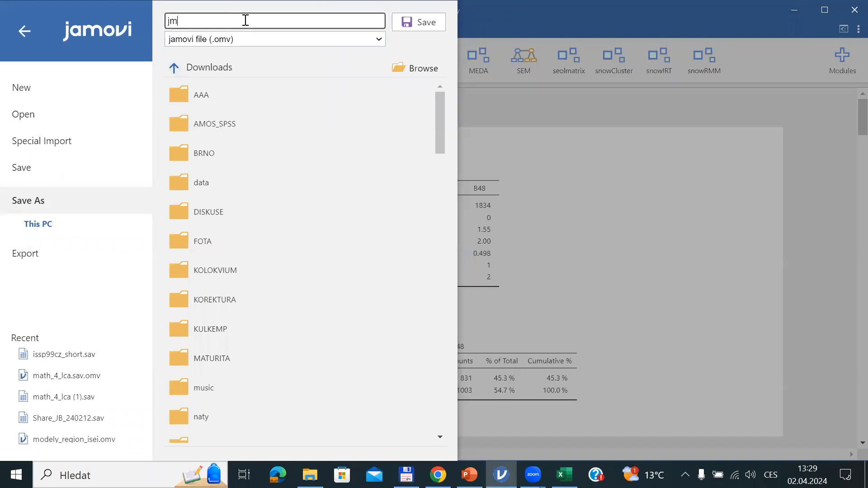
key(BackSpace)
key(BackSpace)
key(BackSpace)
key(BackSpace)
key(BackSpace)
text(jamovi)
click(407, 24)
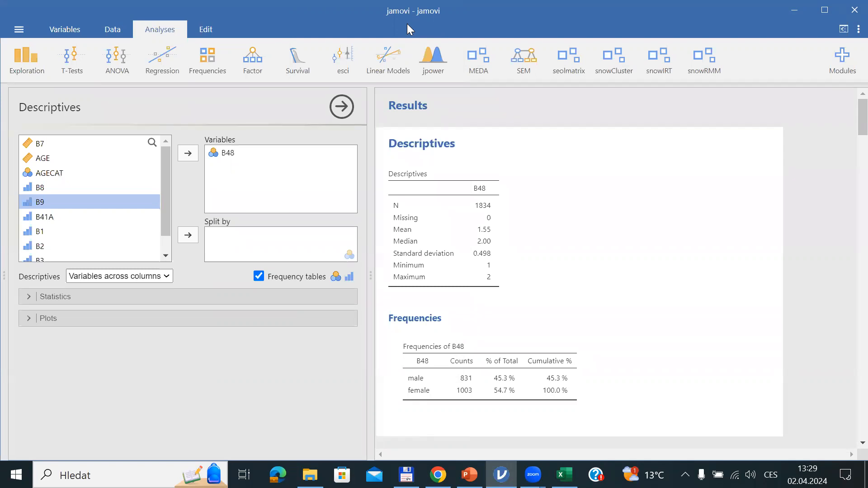
Step: Try adding a note with placeholder text beneath the B48 descriptives table, and clear the text again
right_click(438, 210)
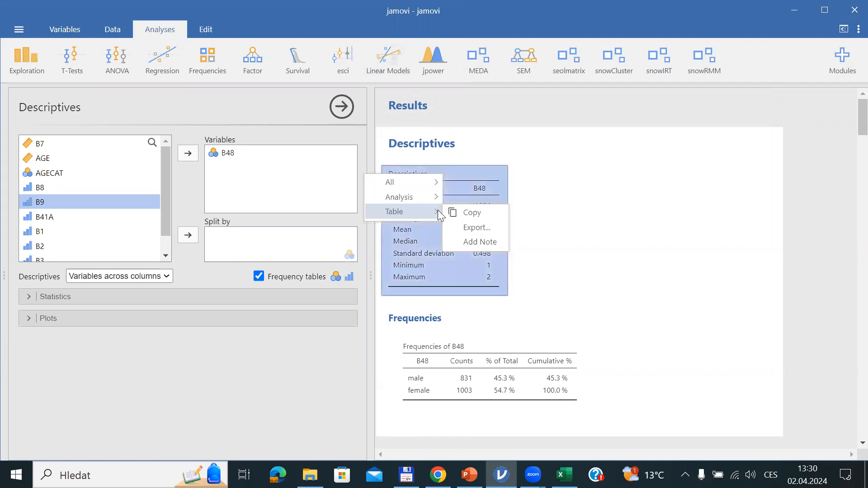
click(476, 242)
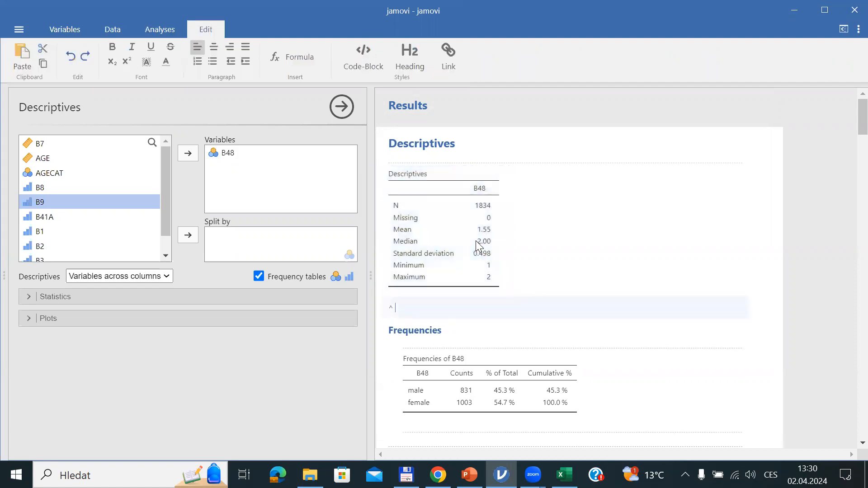
text(nmldaldnsqljbdsojsbacbosabo)
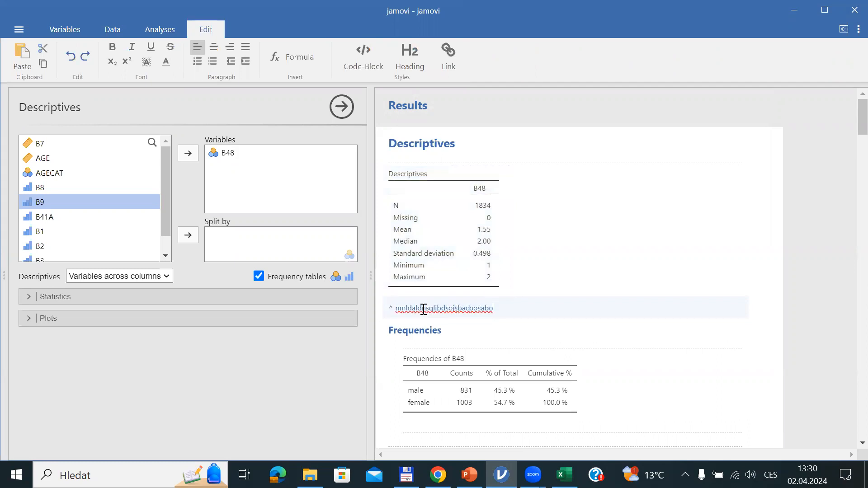
double_click(424, 309)
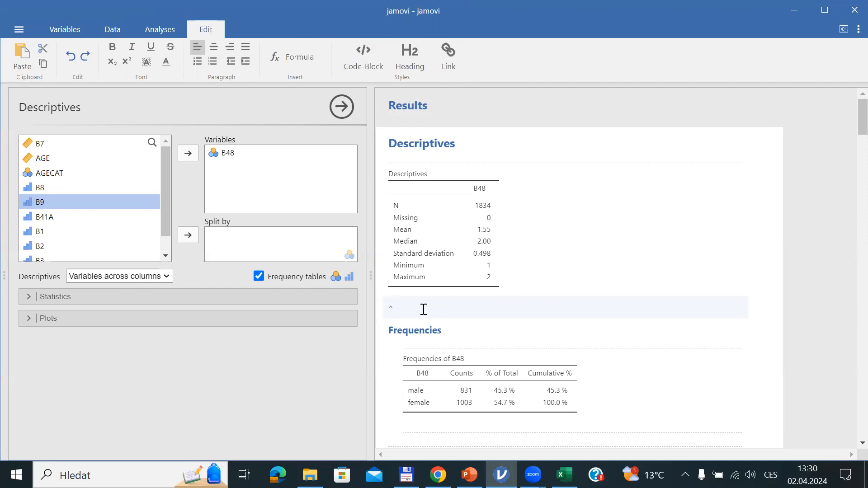
Step: Switch to the PowerPoint presentation and go from the Contingency tables slide to the final slide
key(alt+Tab)
key(Tab)
key(Down)
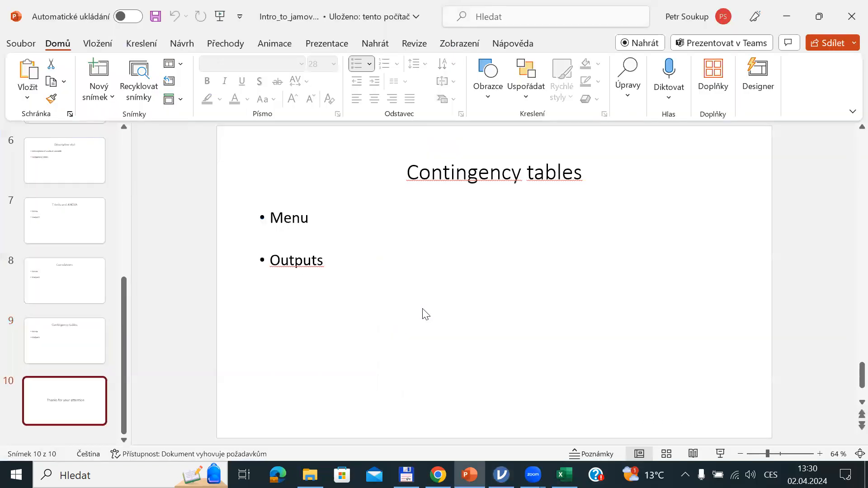